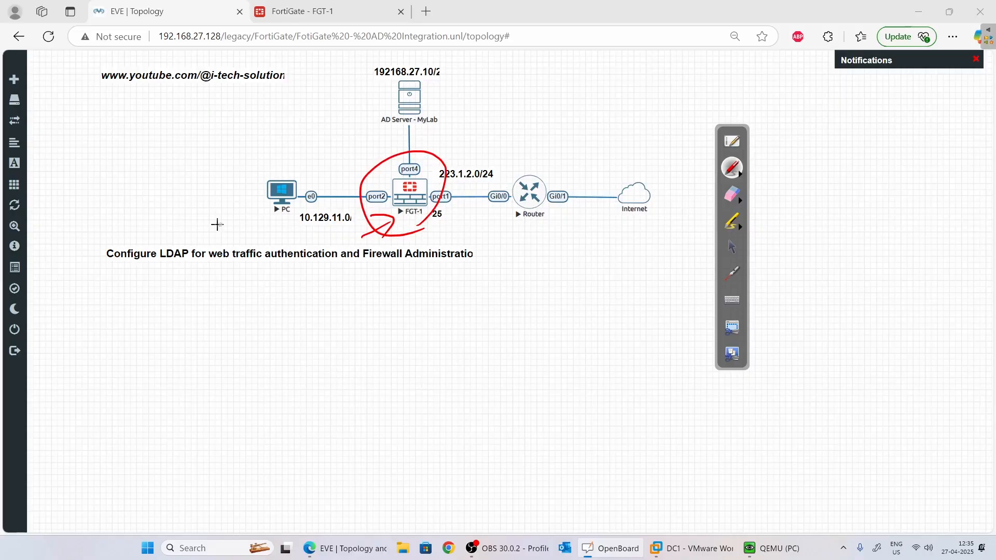
Mark up the lab title by ticking LDAP and circling firewall administration, then erase the ink.
{"action": "mouse_move", "coordinate": [173, 242]}
{"action": "left_mouse_down"}
{"action": "mouse_move", "coordinate": [206, 226]}
{"action": "mouse_move", "coordinate": [208, 265]}
{"action": "mouse_move", "coordinate": [222, 244]}
{"action": "left_mouse_up"}
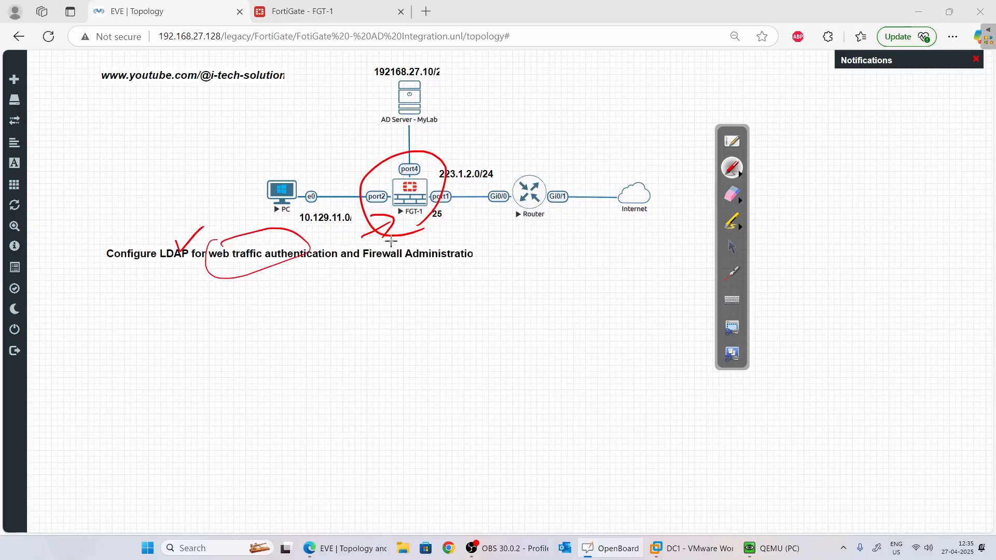
{"action": "mouse_move", "coordinate": [391, 240]}
{"action": "left_mouse_down"}
{"action": "mouse_move", "coordinate": [469, 231]}
{"action": "mouse_move", "coordinate": [376, 248]}
{"action": "left_mouse_up"}
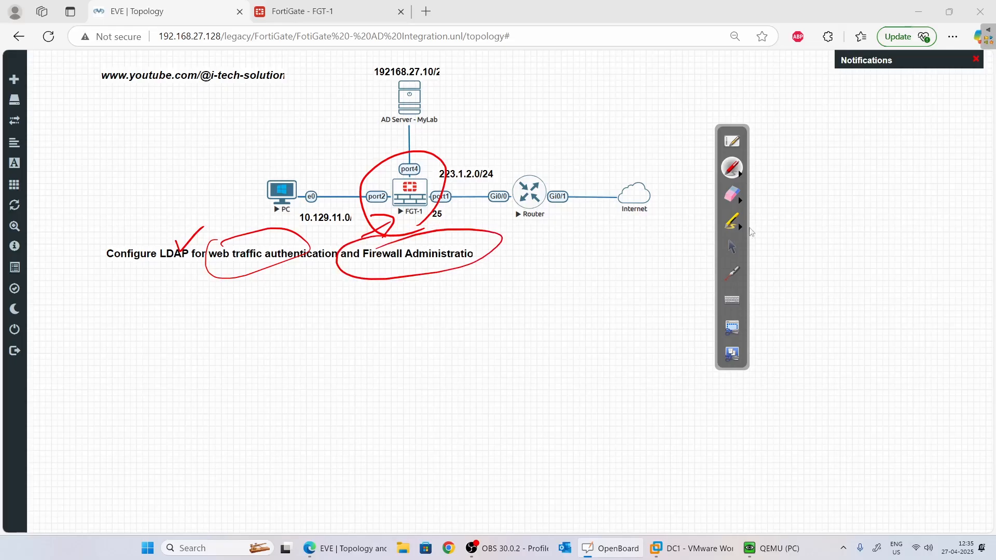
{"action": "left_click", "coordinate": [732, 251]}
{"action": "left_click", "coordinate": [740, 200]}
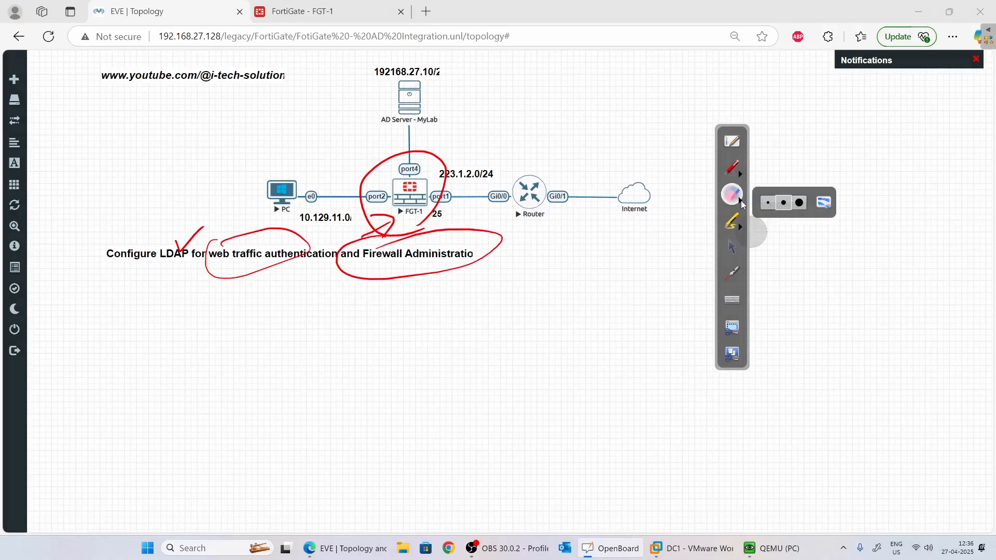
{"action": "left_click", "coordinate": [823, 203]}
{"action": "left_click", "coordinate": [736, 249]}
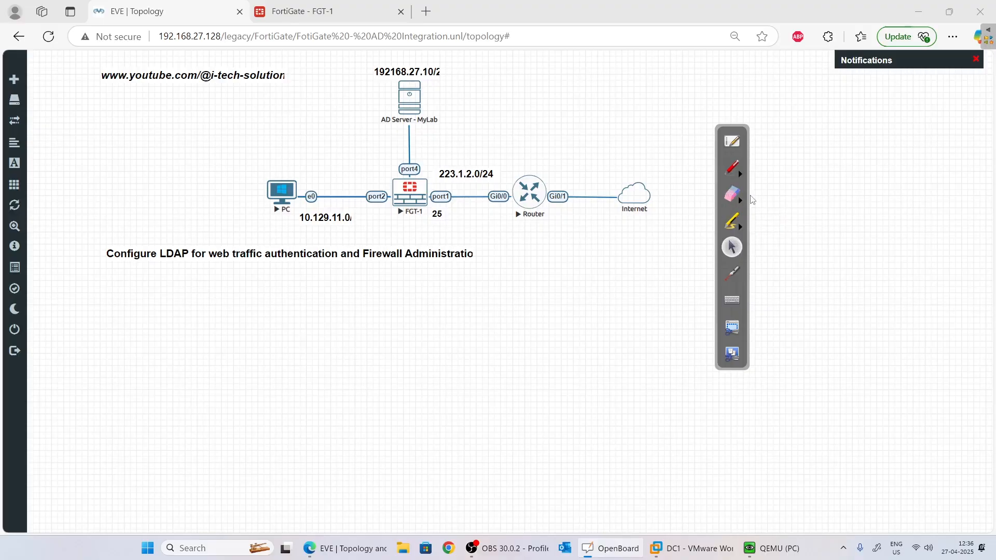
Draw a red arrow on the topology from FGT-1 to the AD server.
{"action": "left_click", "coordinate": [741, 177]}
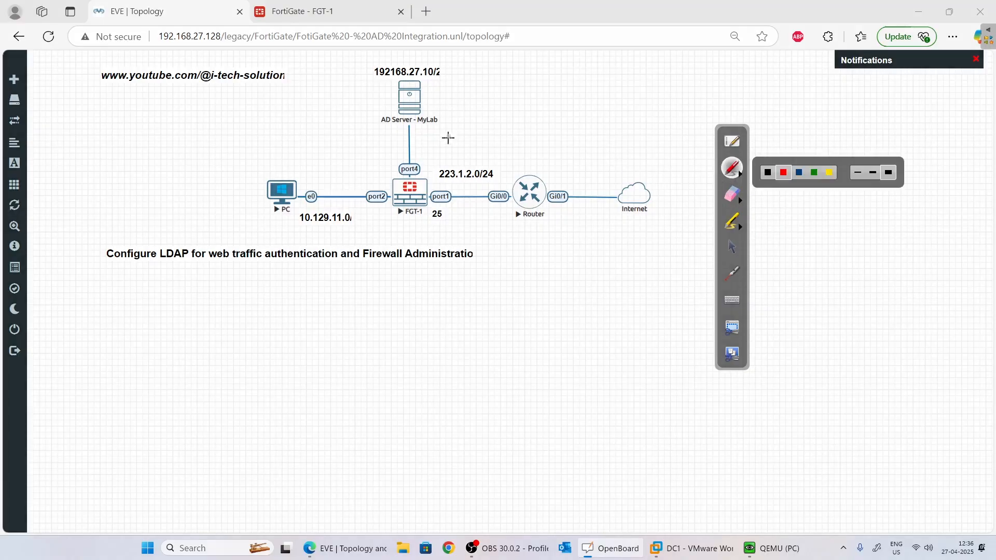
{"action": "left_click_drag", "start_coordinate": [429, 187], "coordinate": [428, 111]}
{"action": "left_click", "coordinate": [736, 204]}
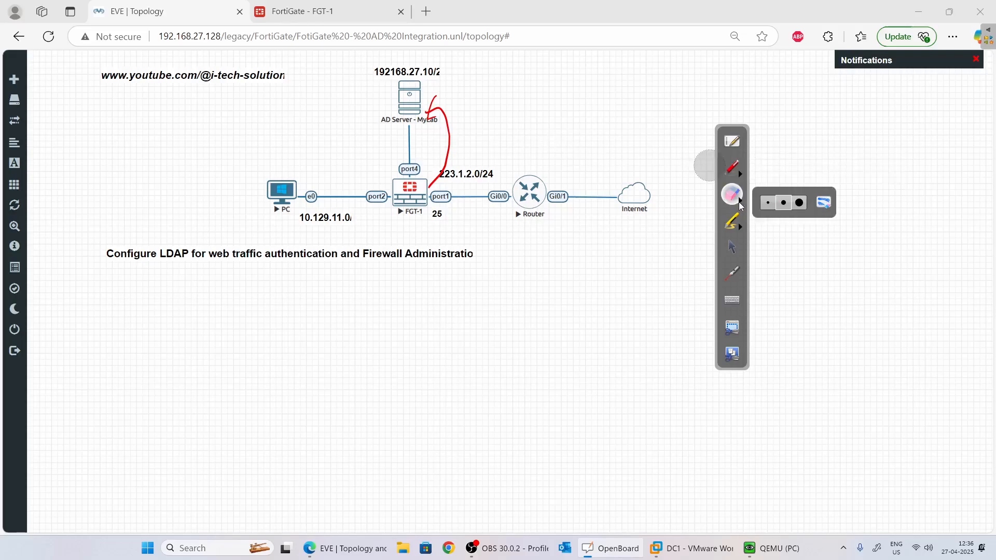
{"action": "left_click", "coordinate": [731, 247]}
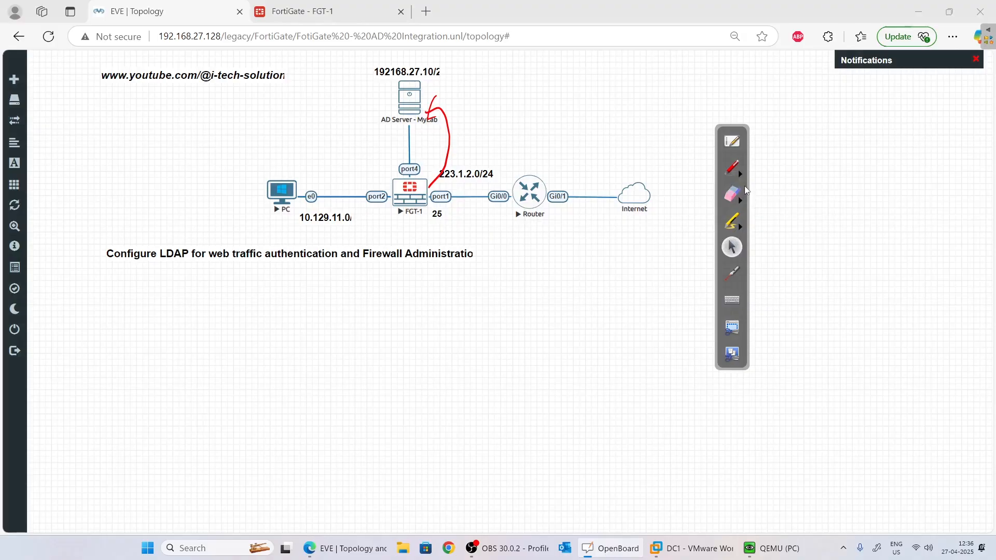
{"action": "left_click", "coordinate": [733, 169]}
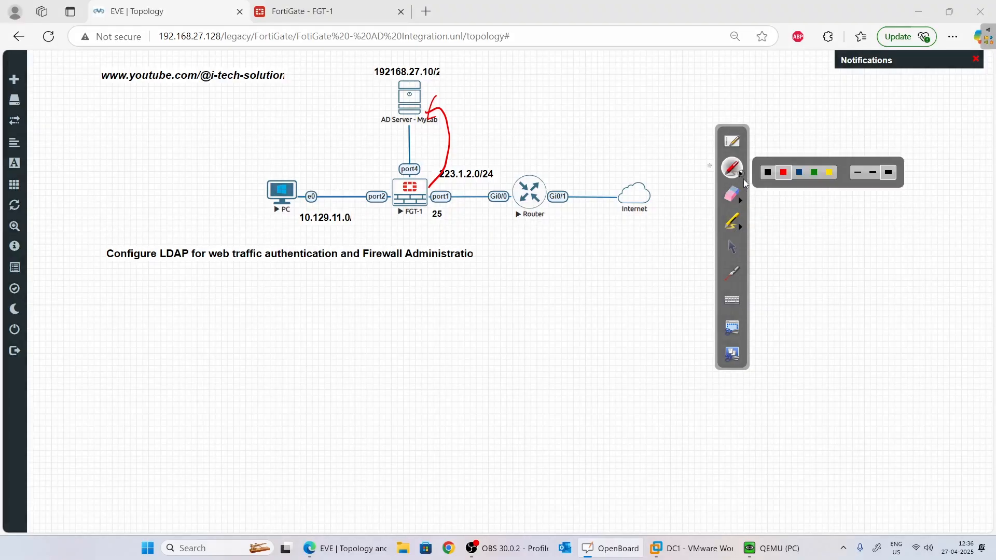
{"action": "left_click", "coordinate": [732, 246]}
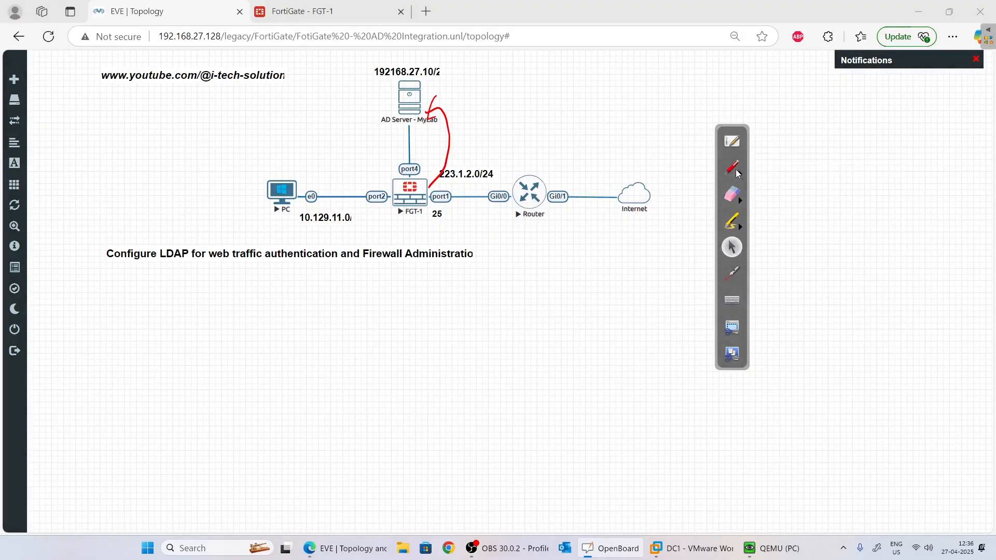
{"action": "left_click", "coordinate": [737, 174]}
Label the PC–FGT-1 link LAN and the FGT-1–Router link WAN, circle the AD server, and trace traffic paths.
{"action": "left_click_drag", "start_coordinate": [310, 183], "coordinate": [346, 168]}
{"action": "left_click_drag", "start_coordinate": [349, 160], "coordinate": [362, 149]}
{"action": "left_click_drag", "start_coordinate": [475, 157], "coordinate": [494, 149]}
{"action": "left_click_drag", "start_coordinate": [503, 158], "coordinate": [519, 145]}
{"action": "left_click_drag", "start_coordinate": [524, 154], "coordinate": [539, 117]}
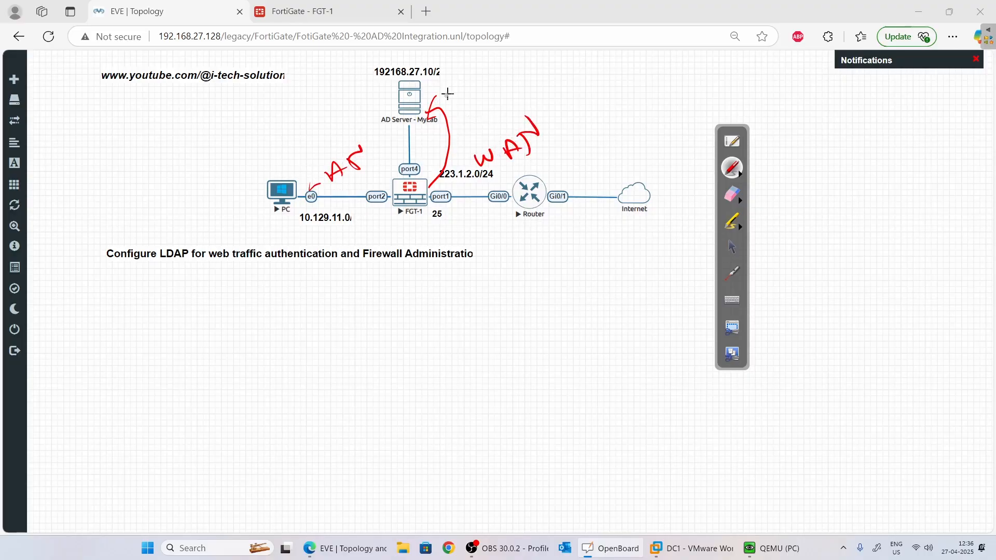
{"action": "mouse_move", "coordinate": [445, 66]}
{"action": "left_mouse_down"}
{"action": "mouse_move", "coordinate": [395, 66]}
{"action": "mouse_move", "coordinate": [452, 75]}
{"action": "left_mouse_up"}
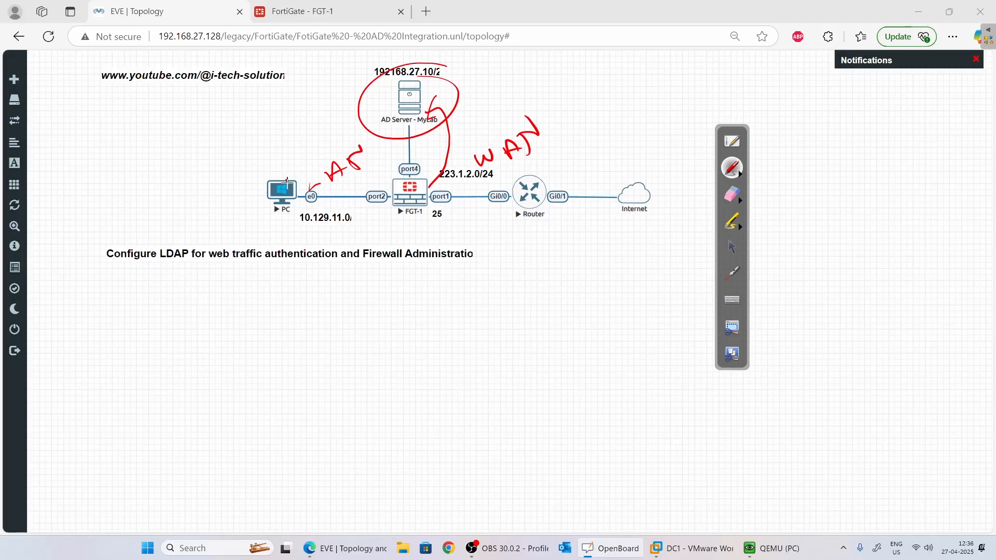
{"action": "mouse_move", "coordinate": [286, 181]}
{"action": "left_mouse_down"}
{"action": "mouse_move", "coordinate": [400, 157]}
{"action": "mouse_move", "coordinate": [582, 164]}
{"action": "left_mouse_up"}
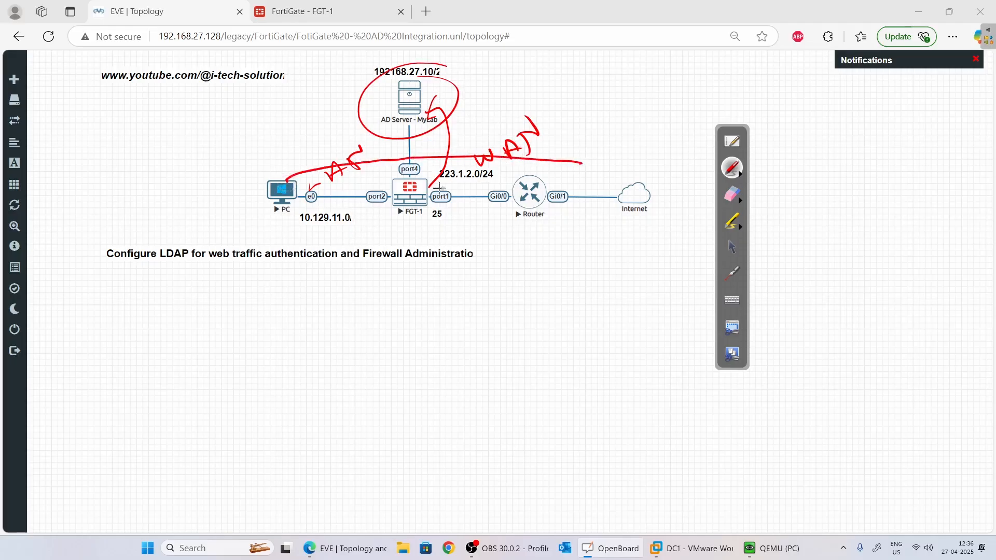
{"action": "left_click_drag", "start_coordinate": [397, 153], "coordinate": [384, 165]}
{"action": "mouse_move", "coordinate": [392, 182]}
{"action": "left_mouse_down"}
{"action": "mouse_move", "coordinate": [300, 180]}
{"action": "mouse_move", "coordinate": [313, 174]}
{"action": "mouse_move", "coordinate": [306, 183]}
{"action": "left_mouse_up"}
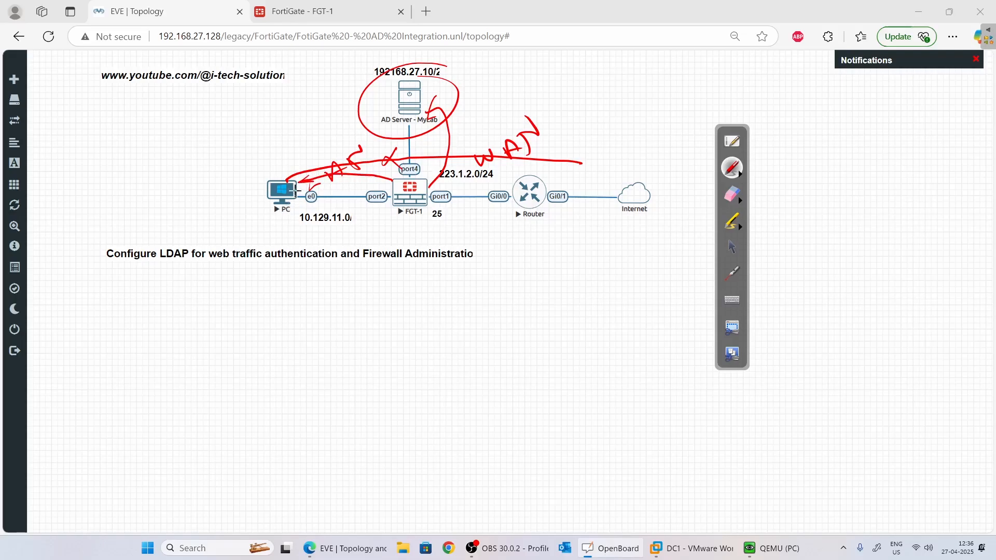
{"action": "mouse_move", "coordinate": [296, 191]}
{"action": "left_mouse_down"}
{"action": "mouse_move", "coordinate": [365, 181]}
{"action": "mouse_move", "coordinate": [395, 189]}
{"action": "mouse_move", "coordinate": [404, 135]}
{"action": "mouse_move", "coordinate": [397, 130]}
{"action": "mouse_move", "coordinate": [410, 131]}
{"action": "left_mouse_up"}
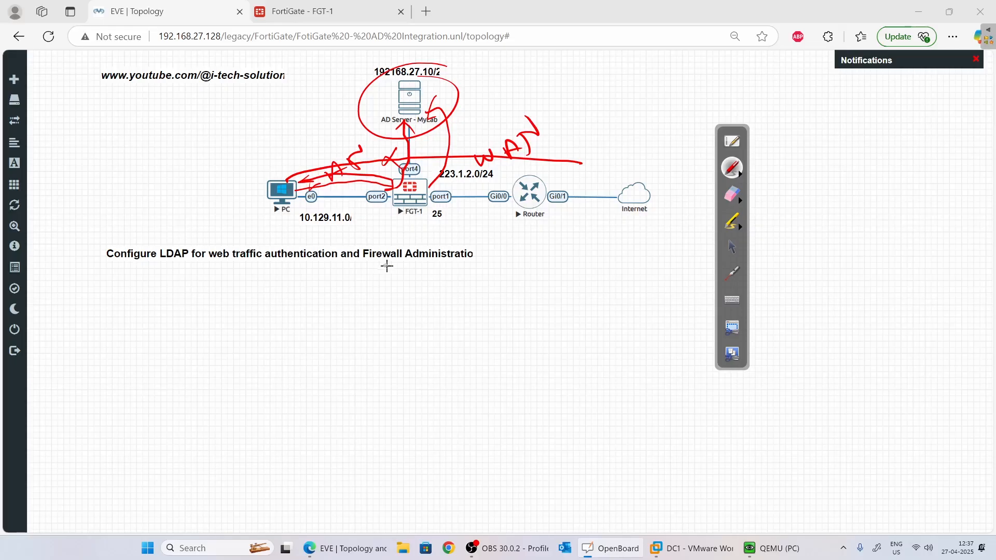
Underline the firewall administration part of the title, then clear all red annotations.
{"action": "left_click_drag", "start_coordinate": [371, 266], "coordinate": [470, 264]}
{"action": "left_click", "coordinate": [735, 249]}
{"action": "left_click", "coordinate": [743, 199]}
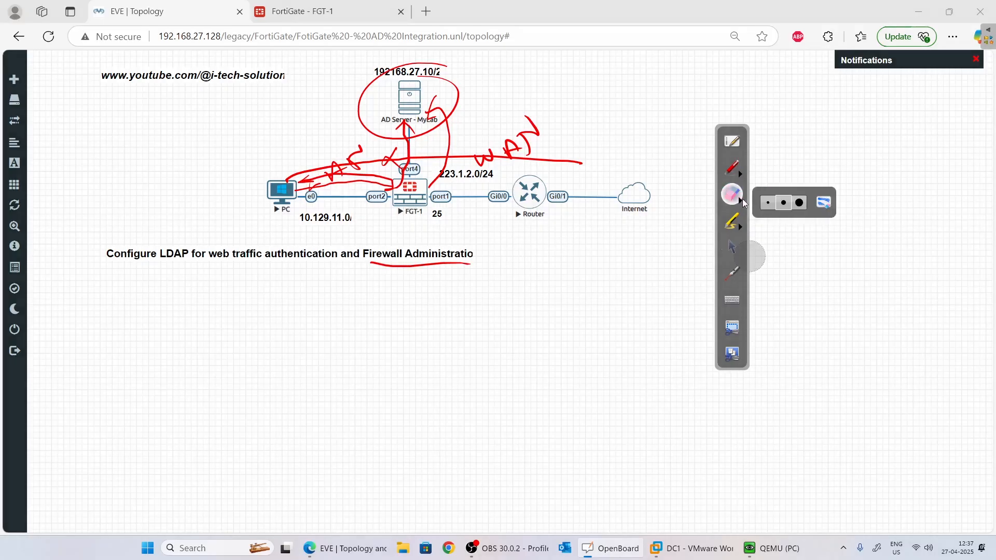
{"action": "left_click", "coordinate": [823, 202]}
{"action": "left_click", "coordinate": [732, 246]}
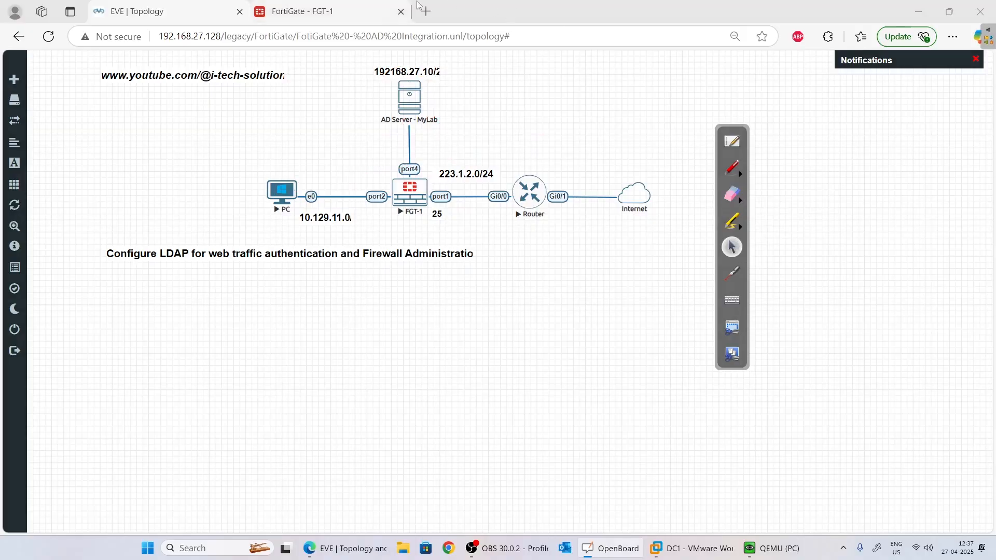
Switch to the FortiGate FGT-1 page and open Network > Interfaces.
{"action": "left_click", "coordinate": [366, 7]}
{"action": "left_click", "coordinate": [732, 167]}
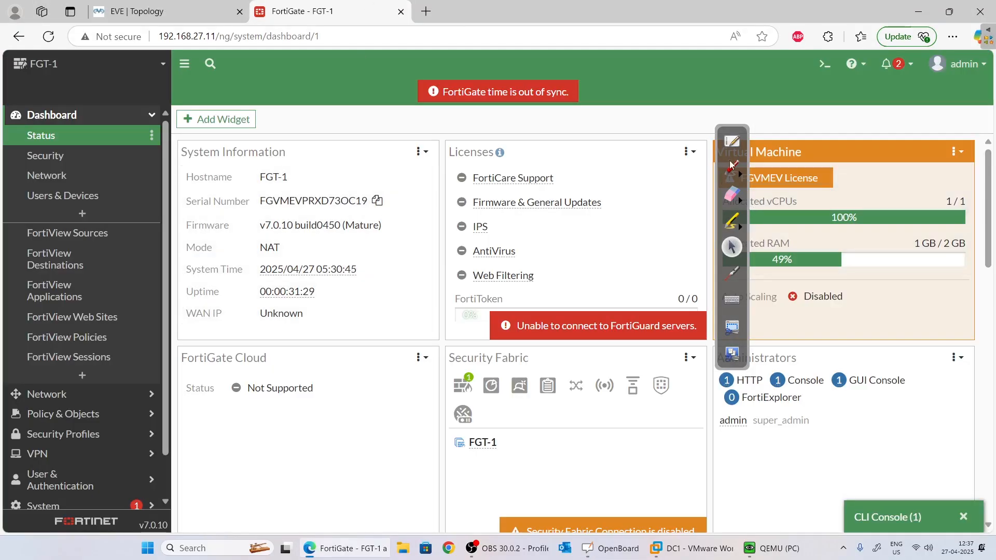
{"action": "left_click_drag", "start_coordinate": [190, 20], "coordinate": [210, 19]}
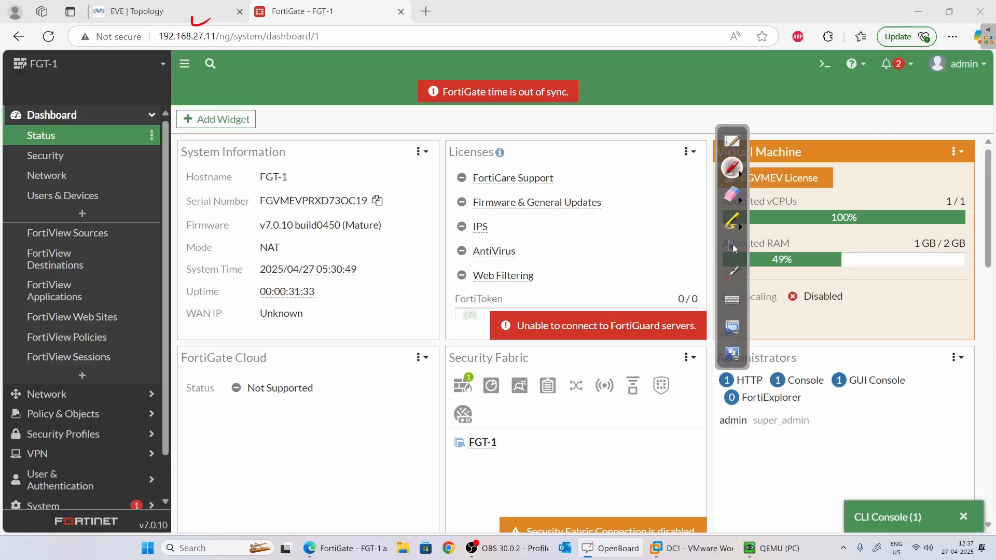
{"action": "left_click", "coordinate": [732, 247]}
{"action": "left_click", "coordinate": [57, 394]}
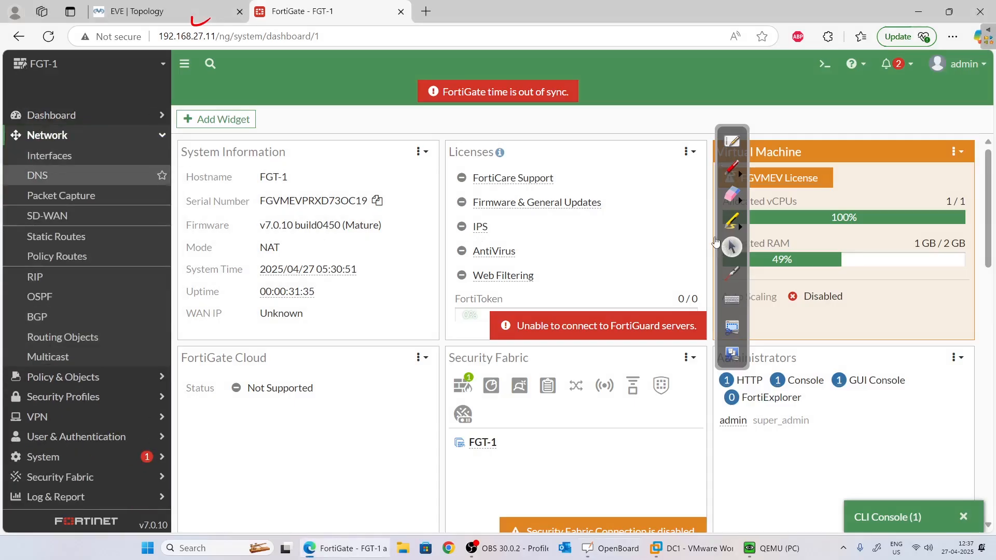
{"action": "left_click", "coordinate": [49, 156]}
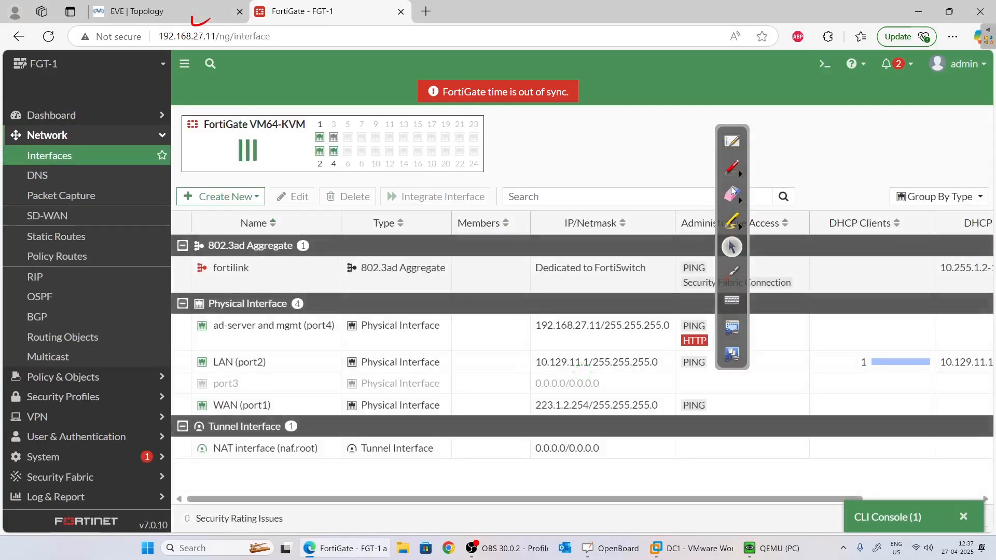
Annotate port2 10.129.11.1, port1 223.1.2.254 and port4 192.168.27.11, cross out port3, then clear the ink.
{"action": "left_click", "coordinate": [731, 168]}
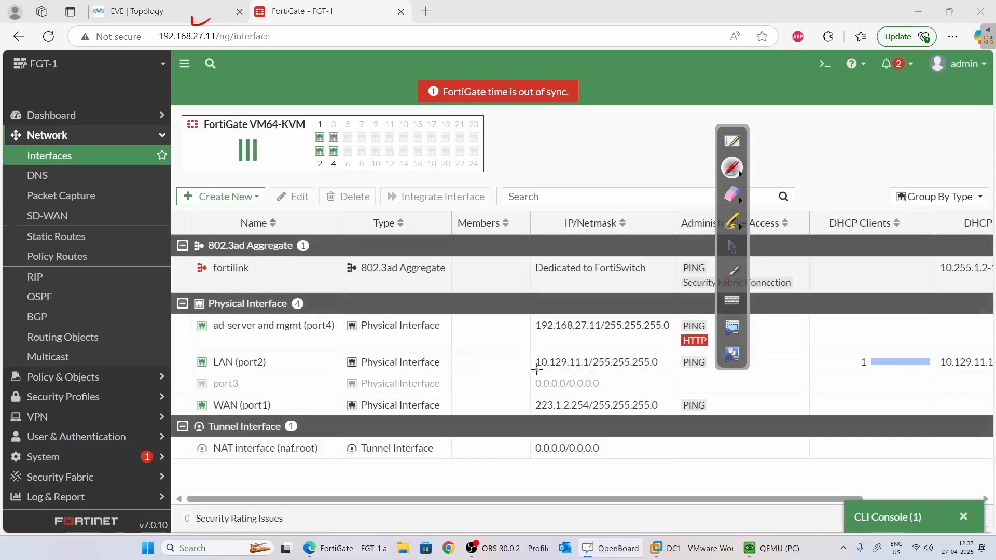
{"action": "left_click_drag", "start_coordinate": [532, 367], "coordinate": [648, 364]}
{"action": "left_click_drag", "start_coordinate": [537, 411], "coordinate": [657, 408]}
{"action": "mouse_move", "coordinate": [523, 342]}
{"action": "left_mouse_down"}
{"action": "mouse_move", "coordinate": [647, 317]}
{"action": "mouse_move", "coordinate": [560, 354]}
{"action": "left_mouse_up"}
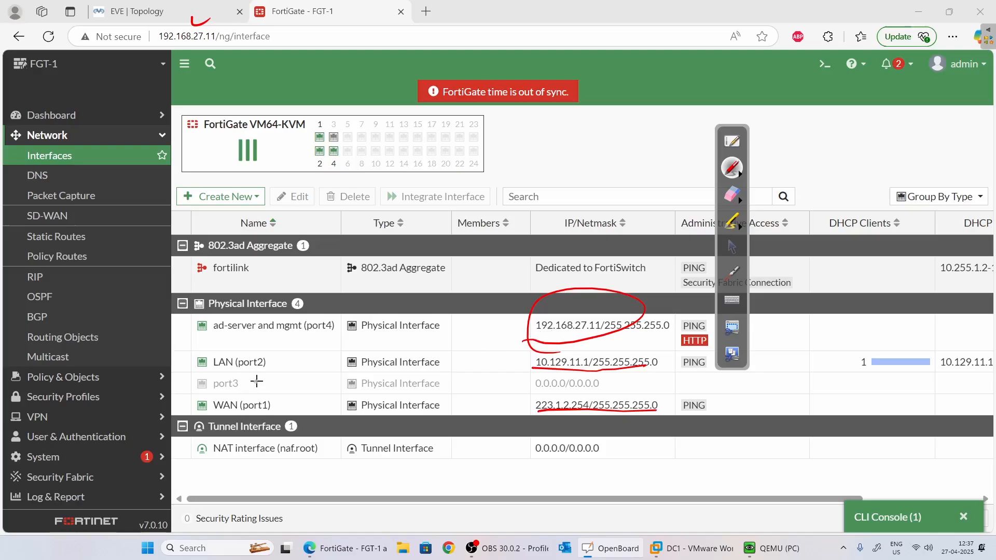
{"action": "mouse_move", "coordinate": [253, 387]}
{"action": "left_mouse_down"}
{"action": "mouse_move", "coordinate": [258, 374]}
{"action": "mouse_move", "coordinate": [267, 387]}
{"action": "left_mouse_up"}
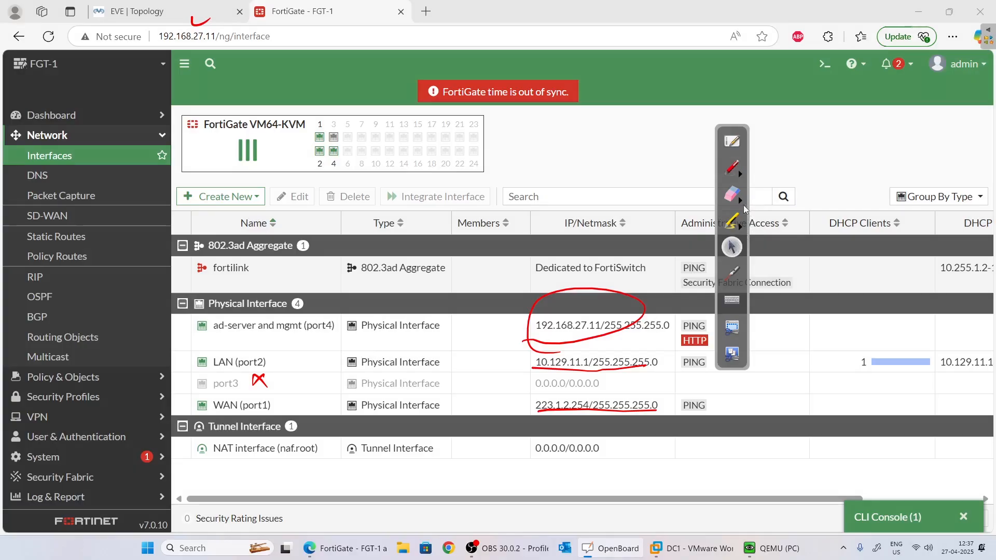
{"action": "left_click", "coordinate": [733, 196]}
{"action": "left_click", "coordinate": [739, 208]}
{"action": "left_click", "coordinate": [827, 208]}
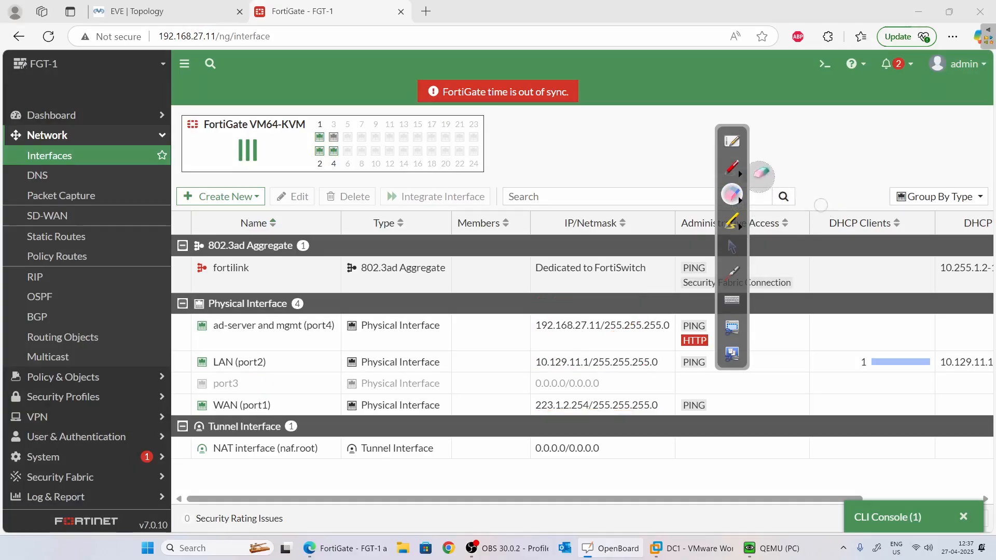
{"action": "left_click", "coordinate": [732, 247]}
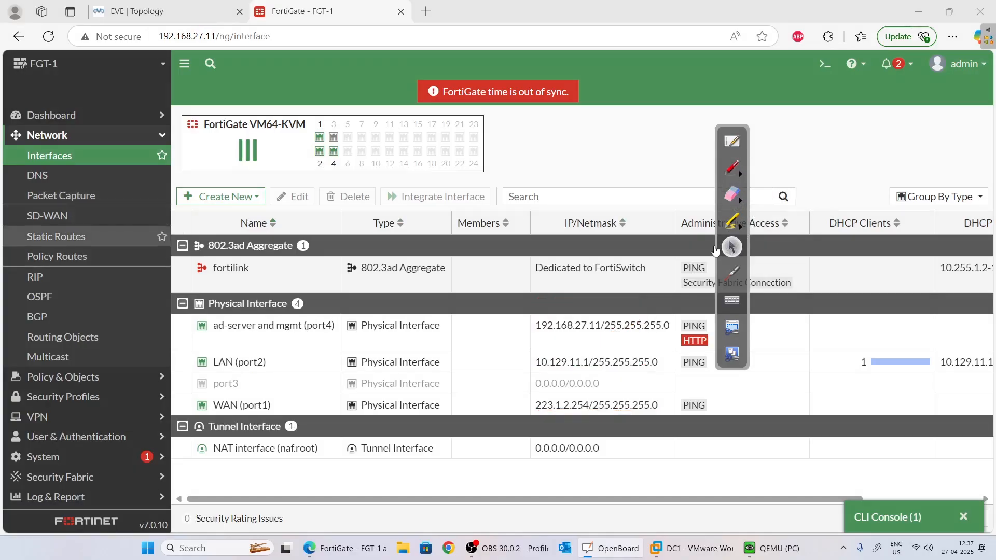
View the static routes, then open Policy & Objects > Firewall Policy.
{"action": "left_click", "coordinate": [56, 237]}
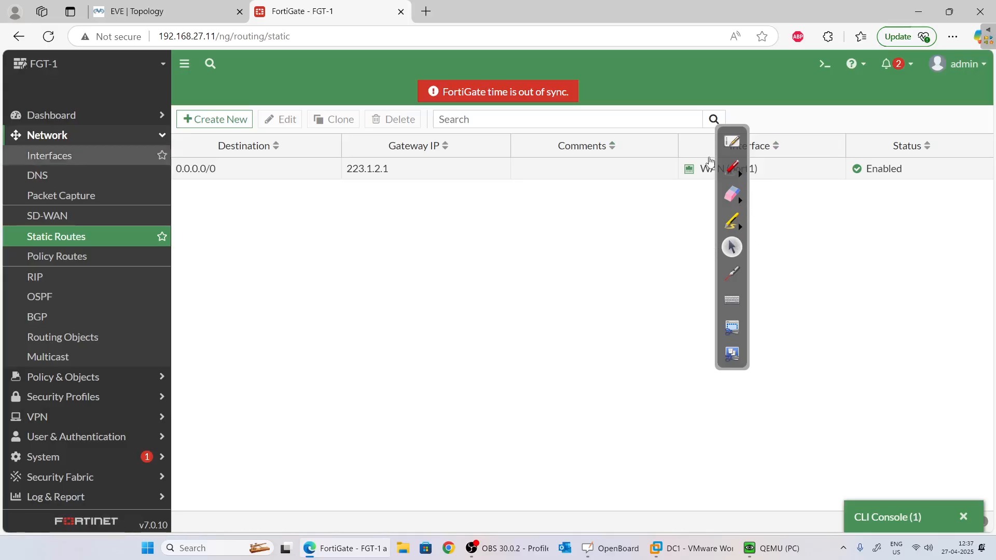
{"action": "left_click", "coordinate": [63, 377]}
{"action": "left_click", "coordinate": [59, 175]}
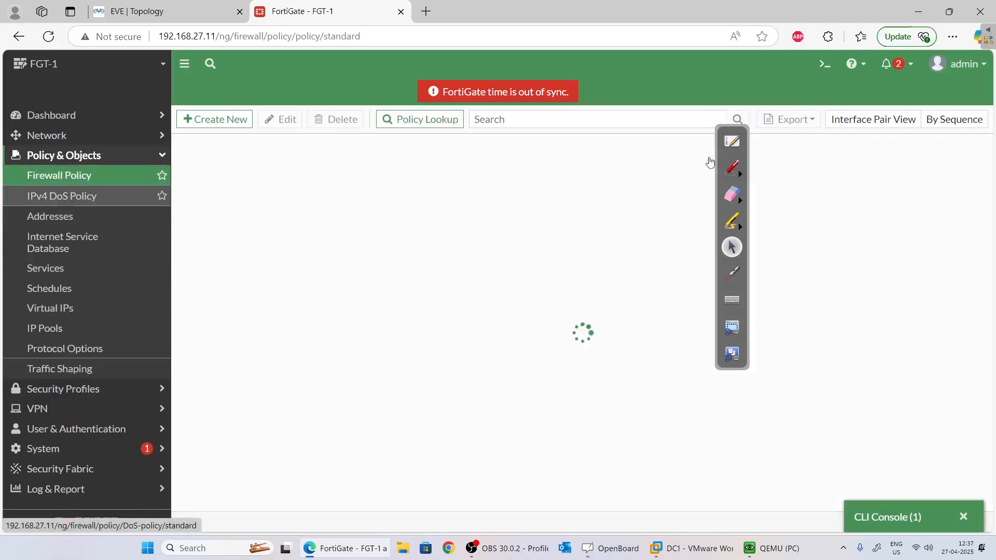
Annotate the LAN port2 to WAN port1 policy, its HTTP, HTTPS, DNS services and 92.33 MB traffic.
{"action": "left_click", "coordinate": [732, 167]}
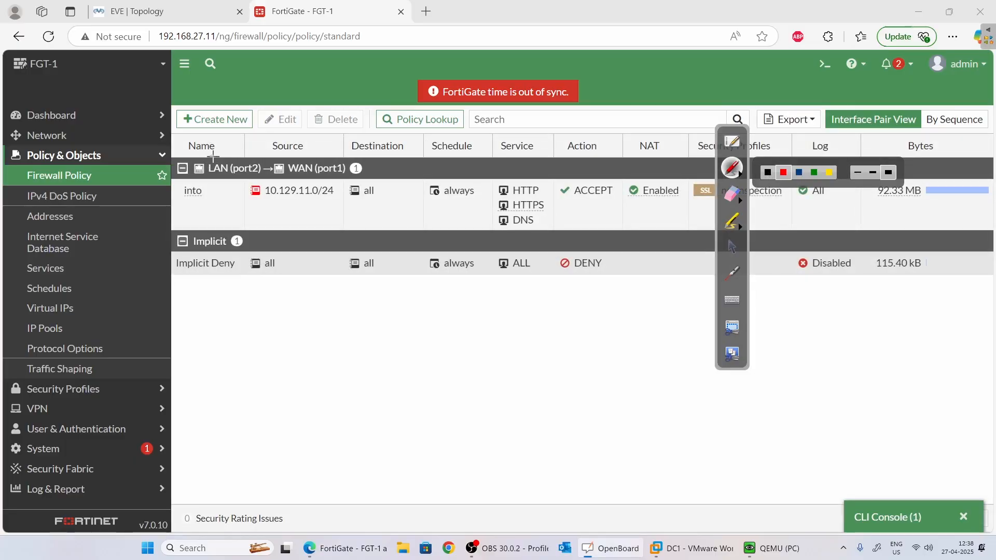
{"action": "mouse_move", "coordinate": [218, 169]}
{"action": "left_mouse_down"}
{"action": "mouse_move", "coordinate": [295, 136]}
{"action": "mouse_move", "coordinate": [317, 164]}
{"action": "left_mouse_up"}
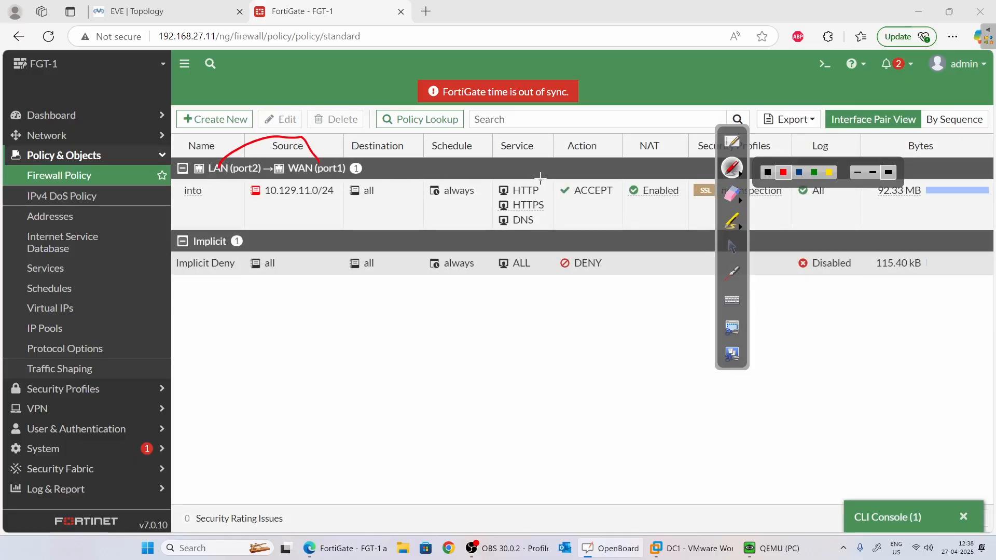
{"action": "mouse_move", "coordinate": [535, 183]}
{"action": "left_mouse_down"}
{"action": "mouse_move", "coordinate": [549, 223]}
{"action": "mouse_move", "coordinate": [502, 231]}
{"action": "left_mouse_up"}
{"action": "mouse_move", "coordinate": [876, 202]}
{"action": "left_mouse_down"}
{"action": "mouse_move", "coordinate": [848, 190]}
{"action": "mouse_move", "coordinate": [901, 205]}
{"action": "left_mouse_up"}
{"action": "left_click", "coordinate": [733, 251]}
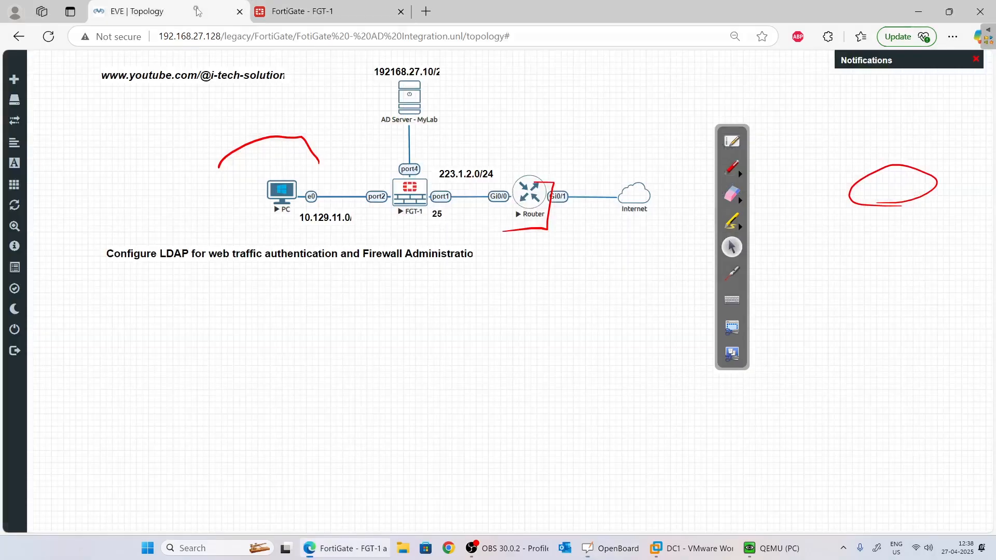
{"action": "left_click", "coordinate": [187, 12]}
Open the PC node's console and reload Google in Edge to test web access.
{"action": "left_click", "coordinate": [282, 192]}
{"action": "left_click", "coordinate": [563, 109]}
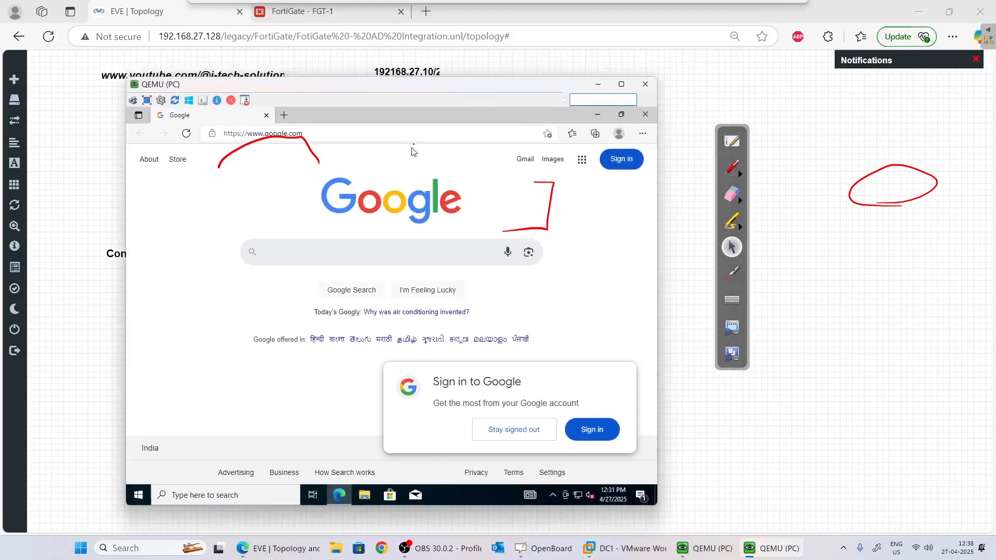
{"action": "left_click", "coordinate": [526, 160]}
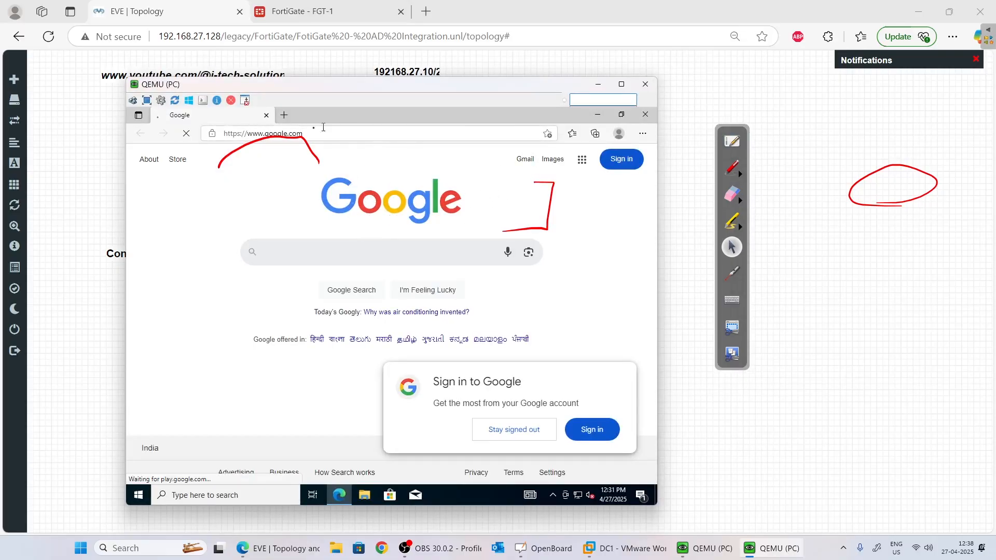
{"action": "left_click", "coordinate": [284, 115]}
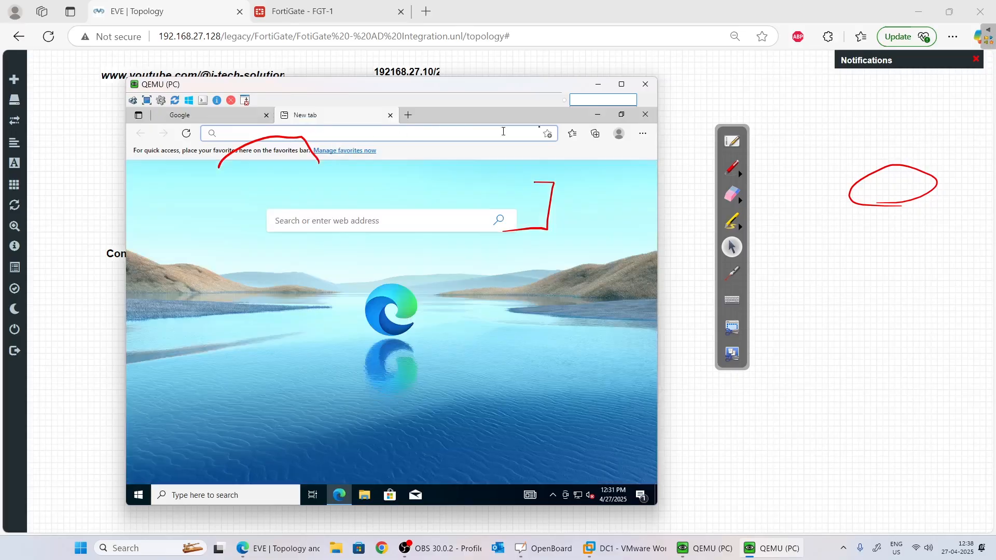
{"action": "left_click", "coordinate": [263, 118]}
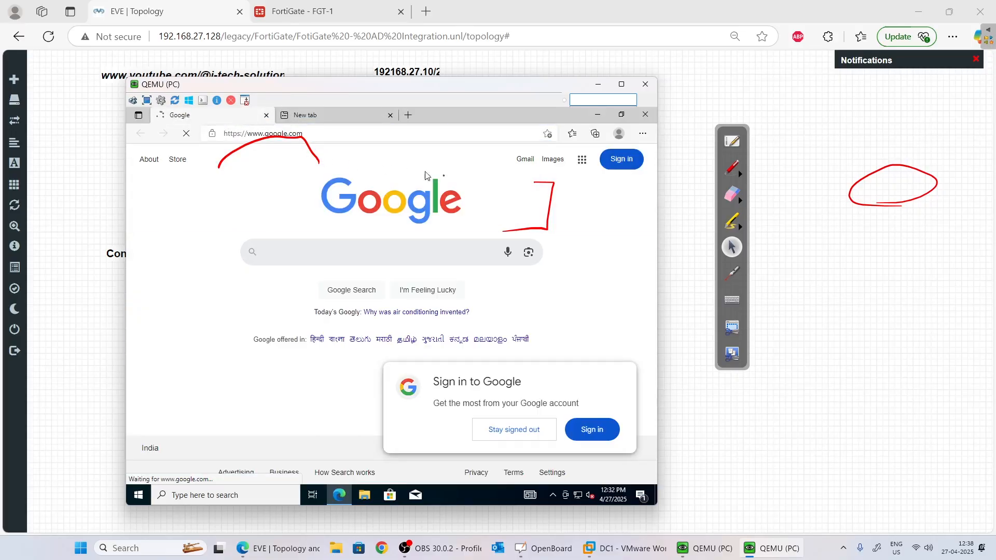
Close Edge on the lab PC and minimize the PC console window.
{"action": "left_click", "coordinate": [603, 93]}
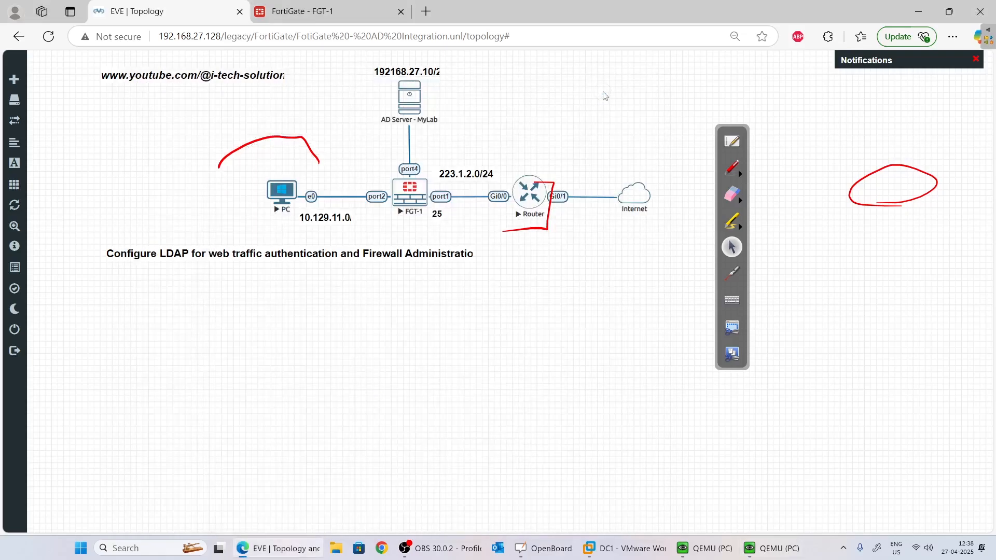
{"action": "left_click", "coordinate": [771, 548]}
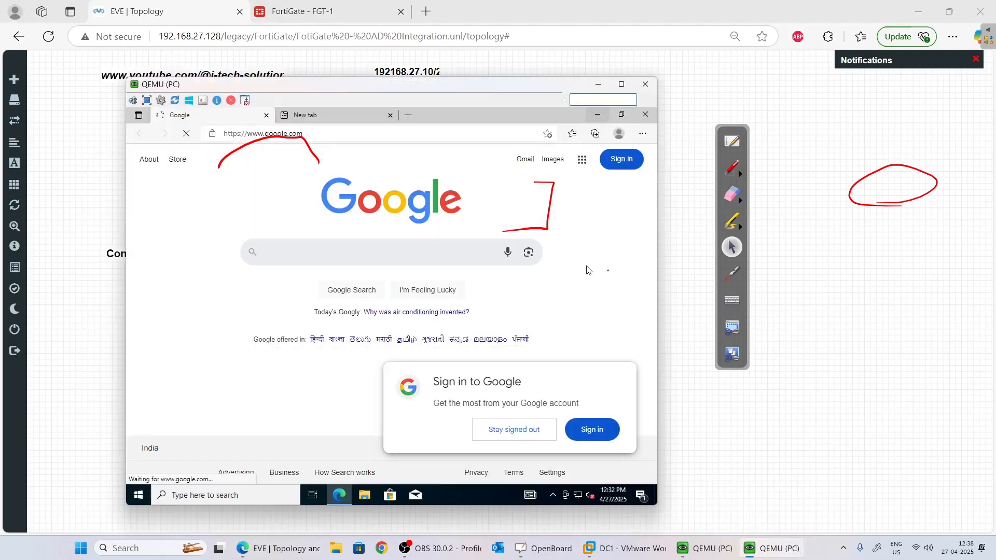
{"action": "left_click", "coordinate": [651, 118]}
{"action": "left_click", "coordinate": [600, 86]}
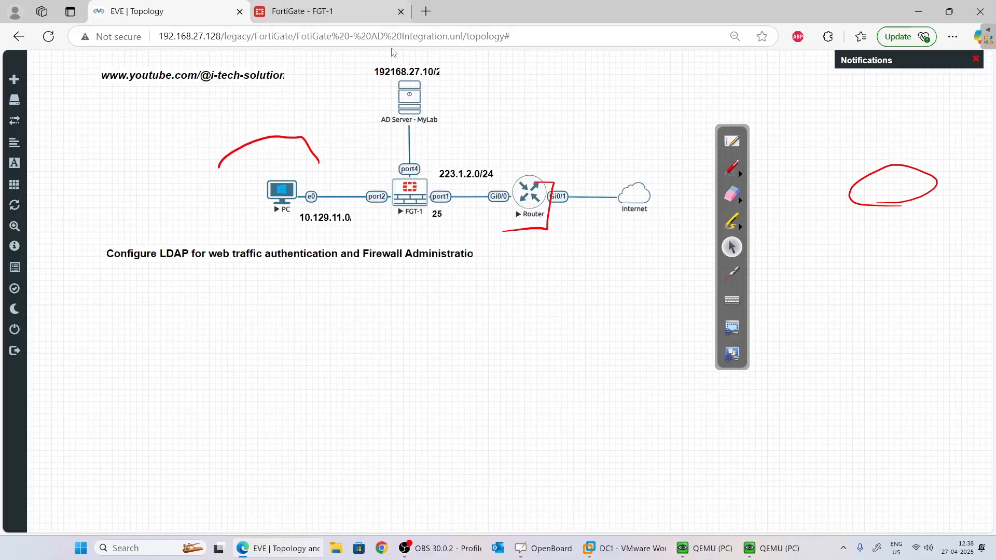
{"action": "left_click", "coordinate": [322, 11]}
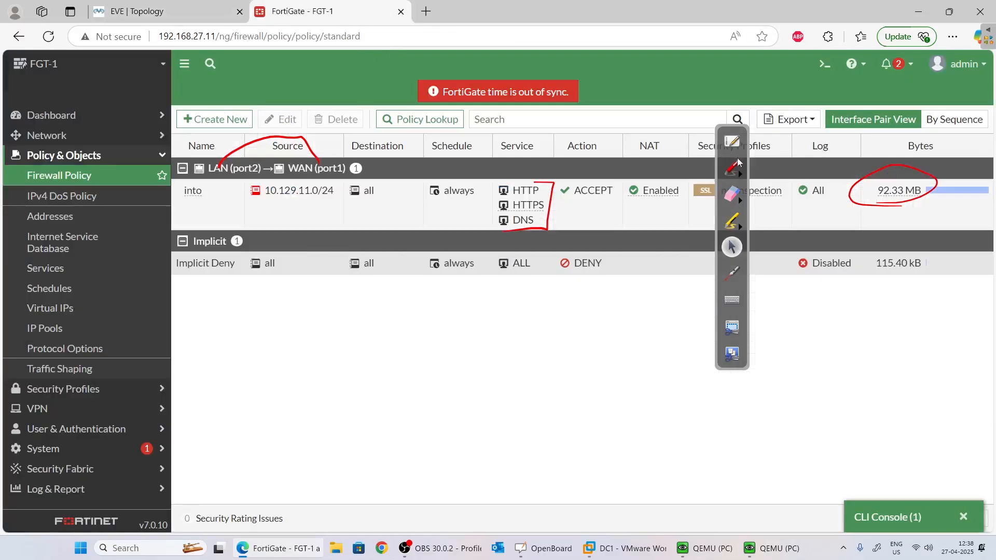
Run 'execute ping 192.168.27.10' in the FortiGate CLI console to reach the AD server.
{"action": "left_click", "coordinate": [187, 11]}
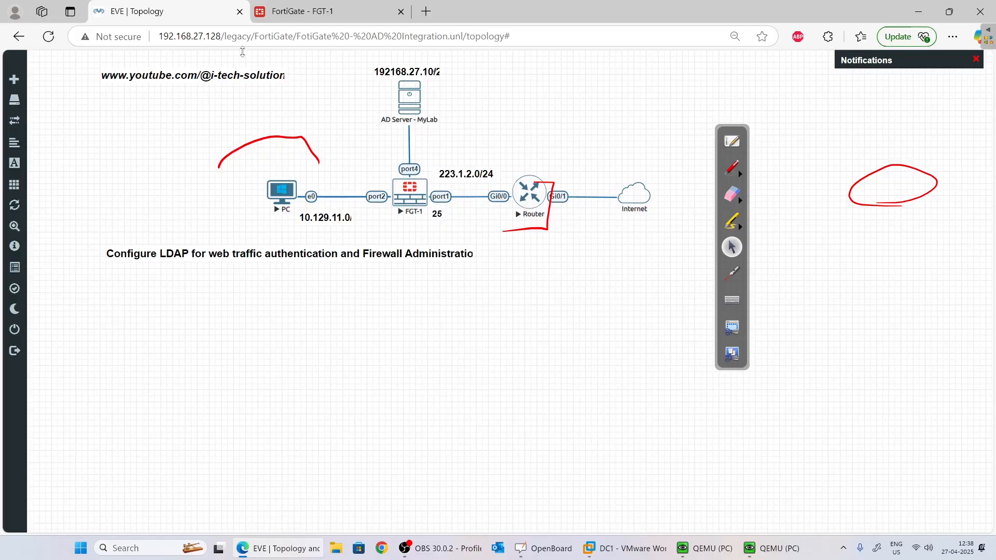
{"action": "left_click", "coordinate": [332, 11]}
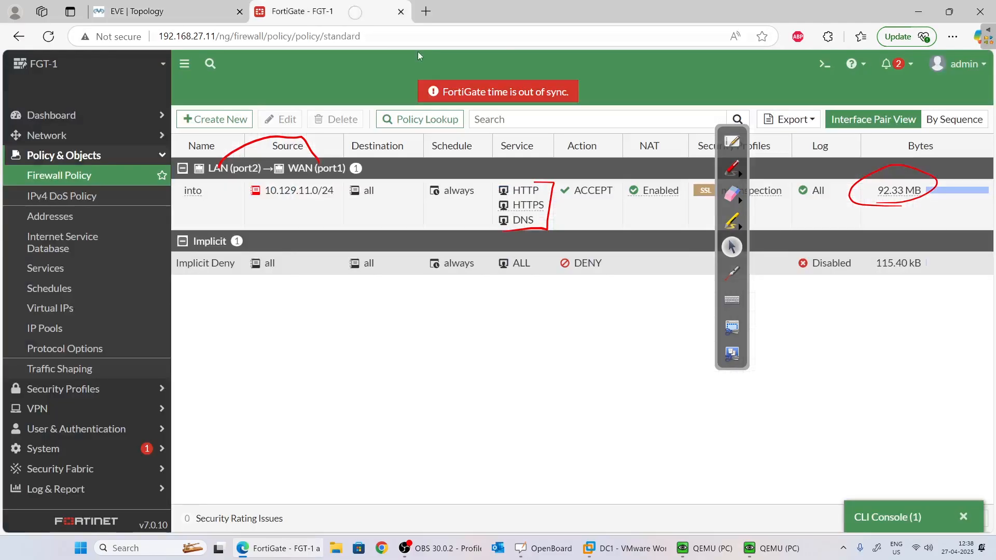
{"action": "left_click", "coordinate": [824, 64]}
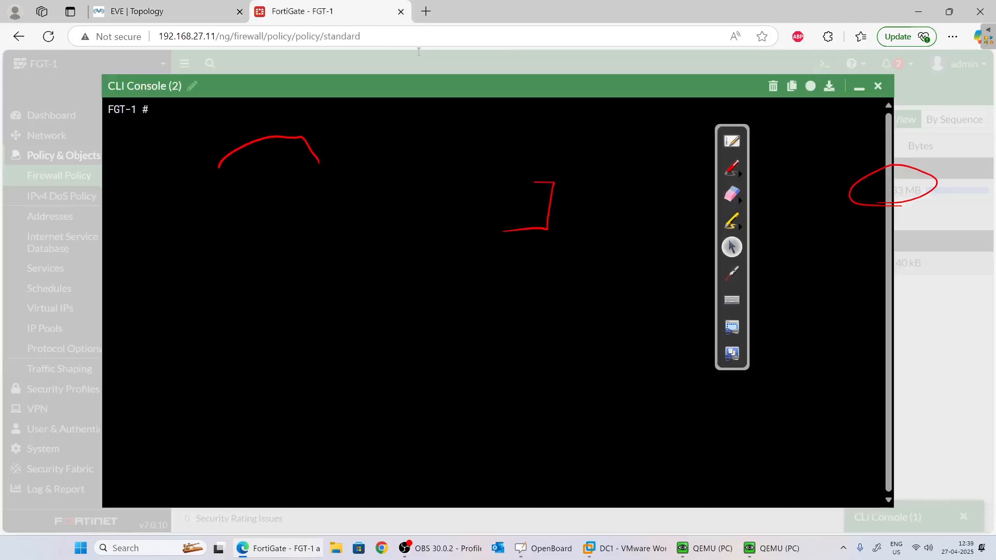
{"action": "type", "text": "ec"}
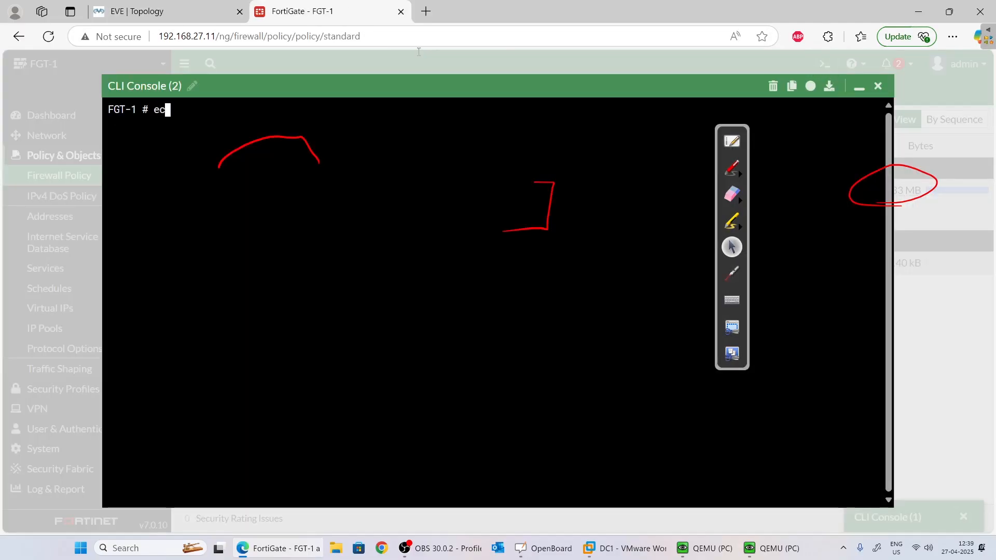
{"action": "key", "text": "BackSpace"}
{"action": "type", "text": "x"}
{"action": "key", "text": "Tab"}
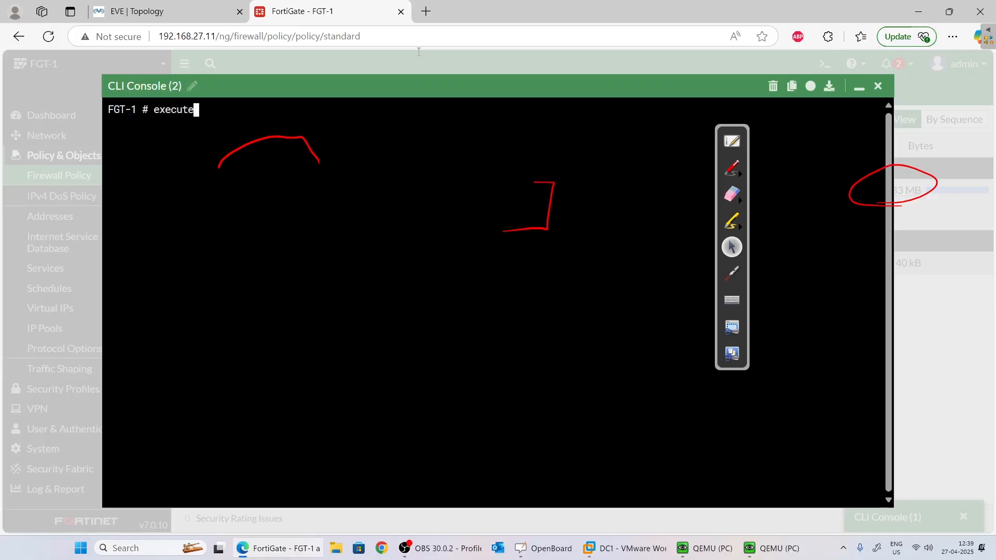
{"action": "type", "text": "ping 192.168"}
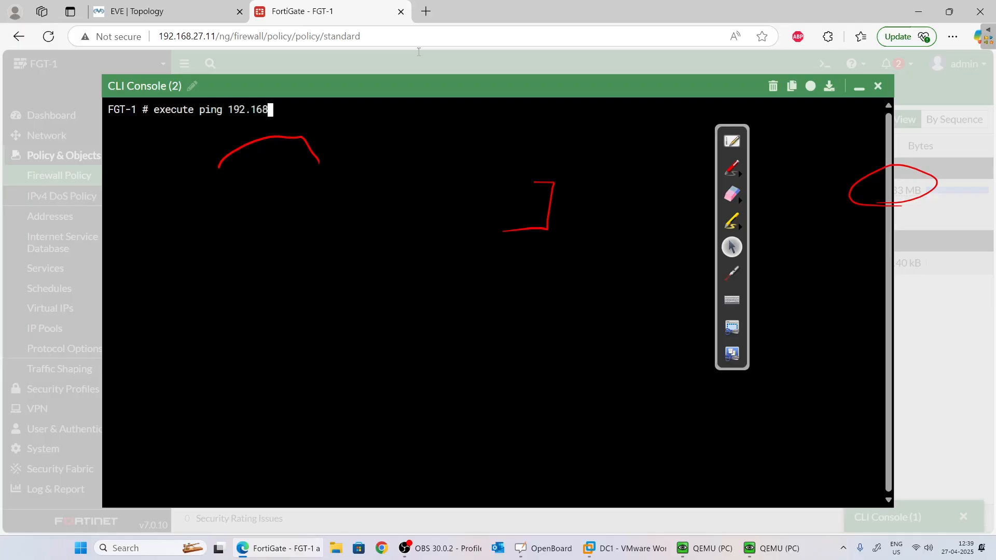
{"action": "type", "text": ".27.10"}
{"action": "key", "text": "Return"}
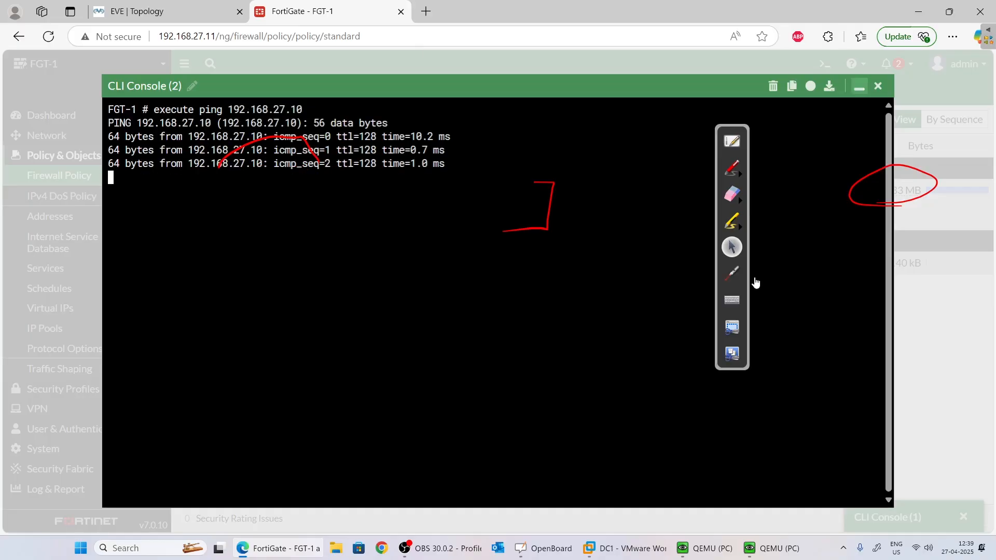
{"action": "left_click", "coordinate": [859, 87]}
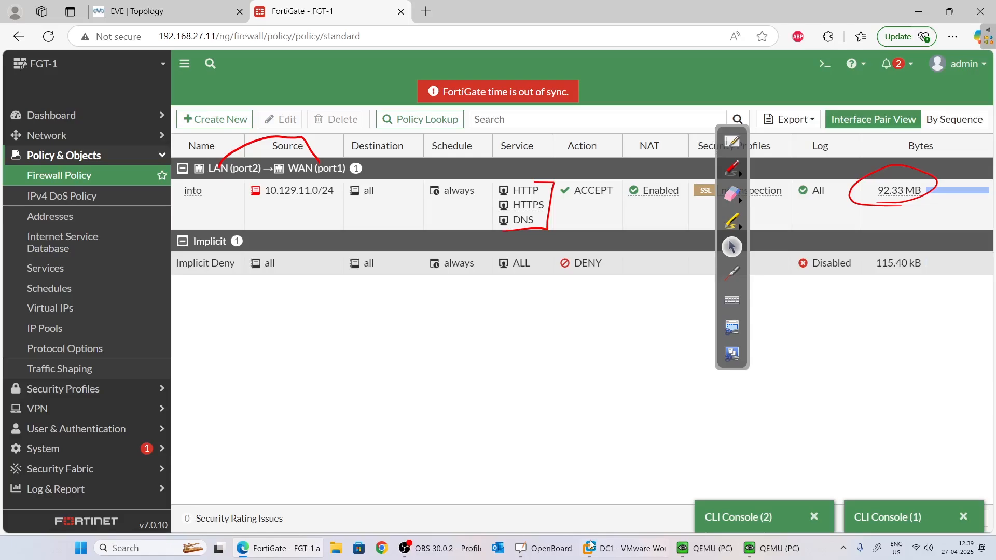
Wake the DC1 VM and sign in as Administrator with the domain password.
{"action": "left_click", "coordinate": [620, 548]}
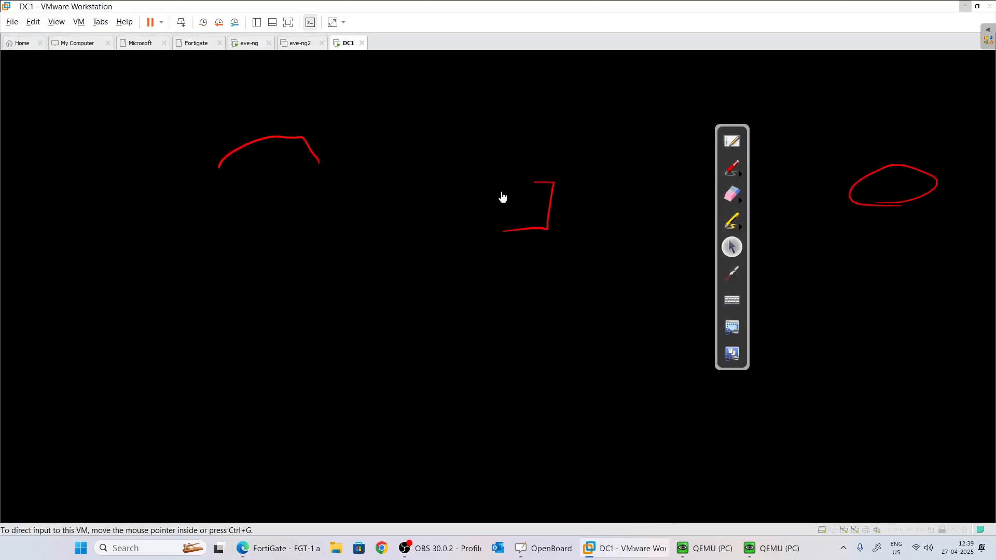
{"action": "left_click", "coordinate": [216, 67]}
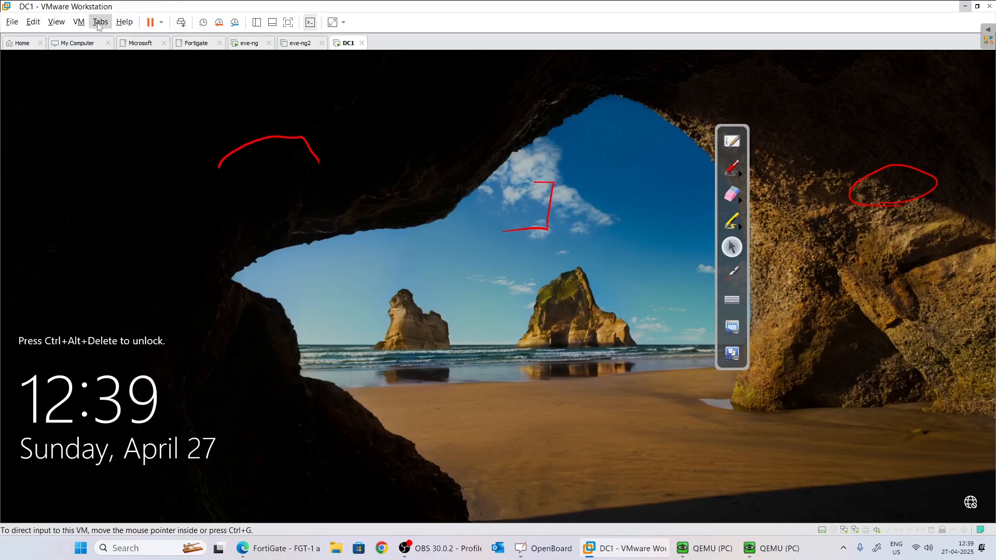
{"action": "left_click", "coordinate": [181, 22]}
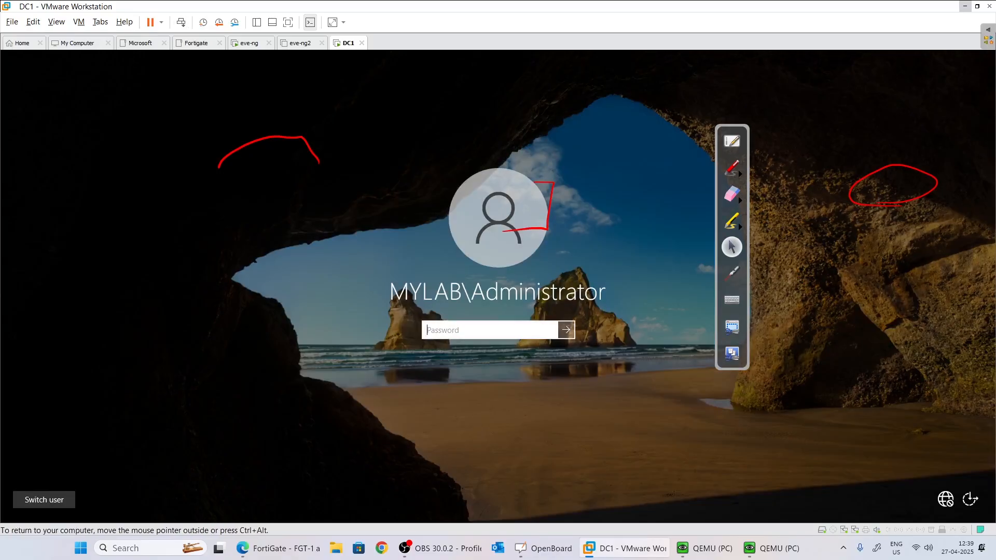
{"action": "type", "text": "••"}
{"action": "key", "text": "BackSpace"}
{"action": "key", "text": "BackSpace"}
{"action": "key", "text": "BackSpace"}
{"action": "key", "text": "BackSpace"}
{"action": "key", "text": "BackSpace"}
{"action": "key", "text": "BackSpace"}
{"action": "key", "text": "BackSpace"}
{"action": "key", "text": "BackSpace"}
{"action": "key", "text": "BackSpace"}
{"action": "key", "text": "BackSpace"}
{"action": "key", "text": "BackSpace"}
{"action": "key", "text": "BackSpace"}
{"action": "key", "text": "BackSpace"}
{"action": "key", "text": "BackSpace"}
{"action": "key", "text": "BackSpace"}
{"action": "type", "text": "••"}
{"action": "key", "text": "Return"}
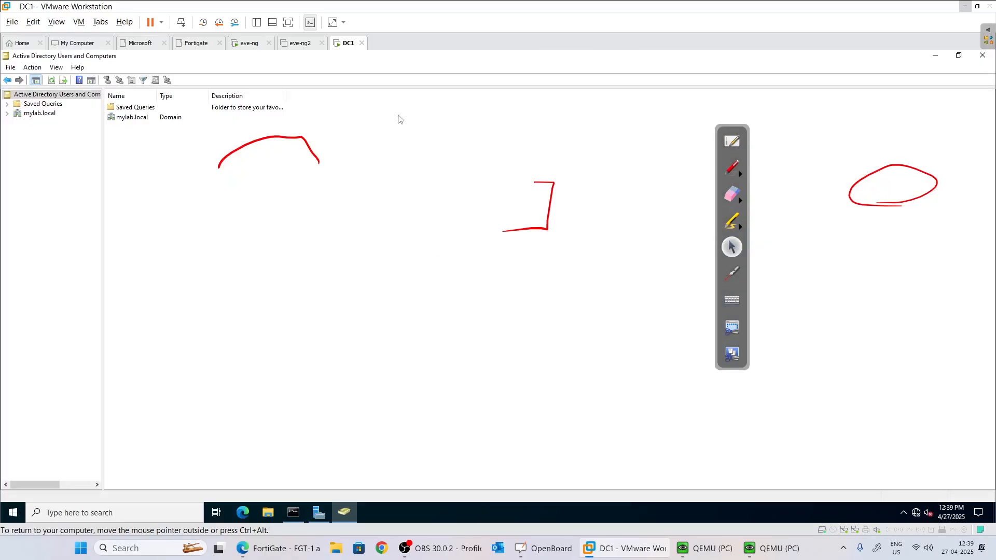
Close Administrator Properties and ADUC, then relaunch ADUC from Server Manager Tools.
{"action": "left_click", "coordinate": [988, 57]}
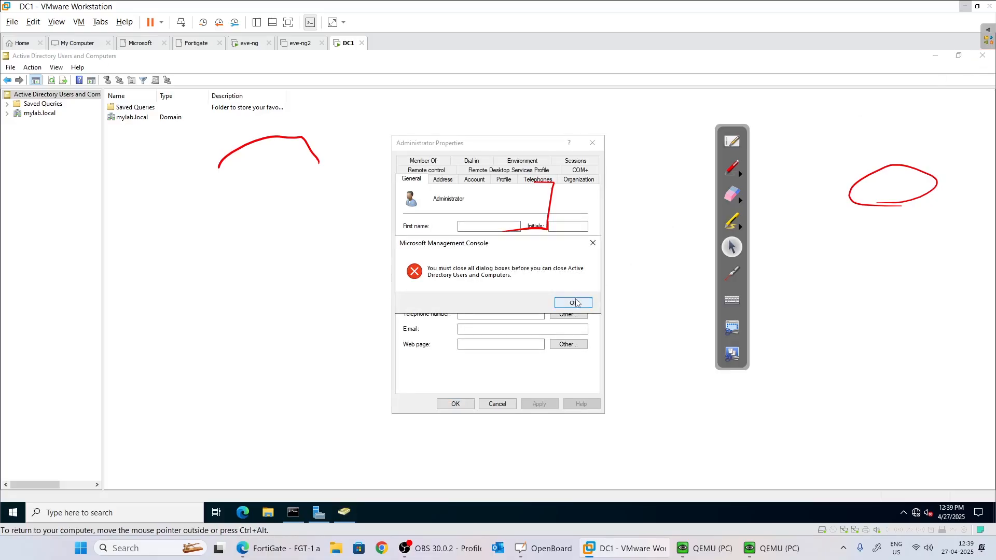
{"action": "left_click", "coordinate": [574, 302]}
{"action": "left_click", "coordinate": [497, 404]}
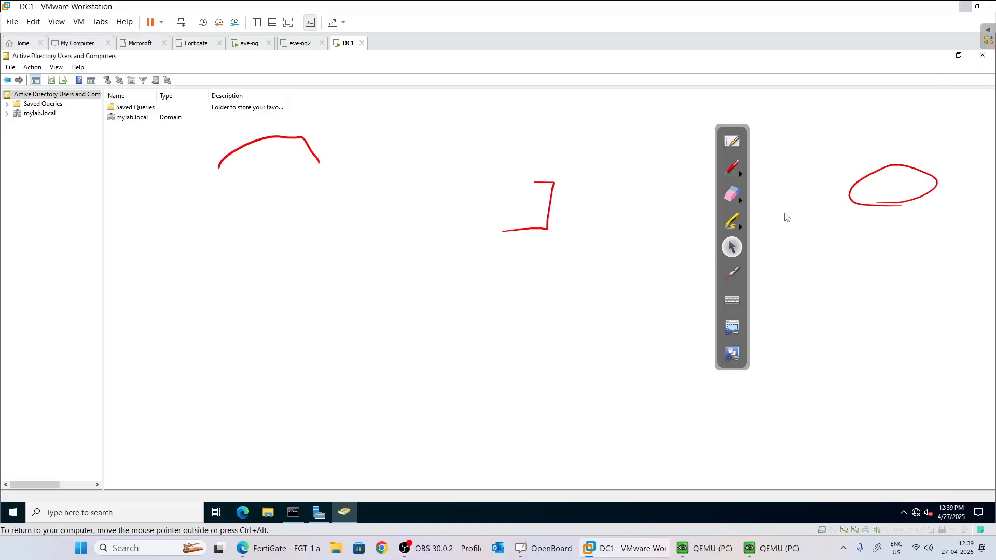
{"action": "left_click", "coordinate": [982, 56]}
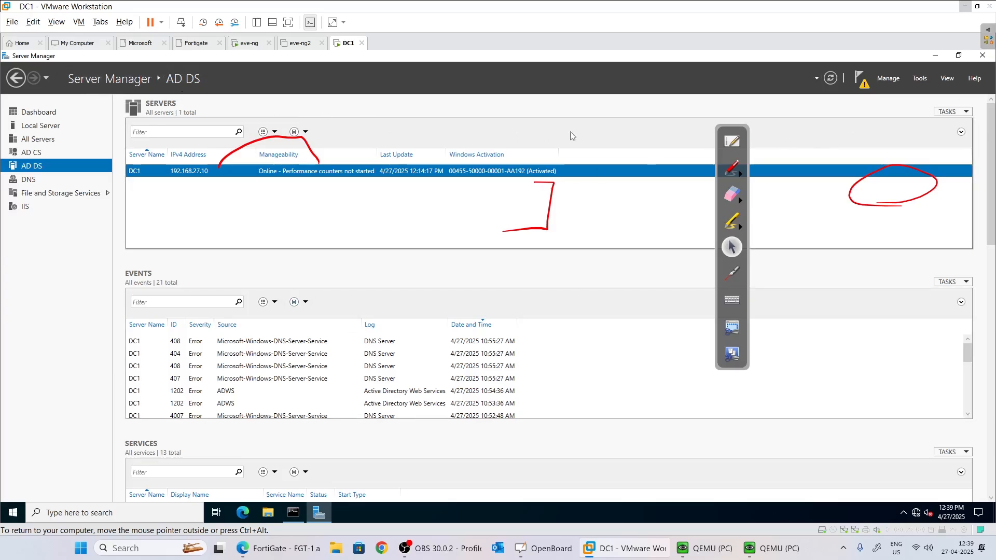
{"action": "left_click", "coordinate": [921, 79]}
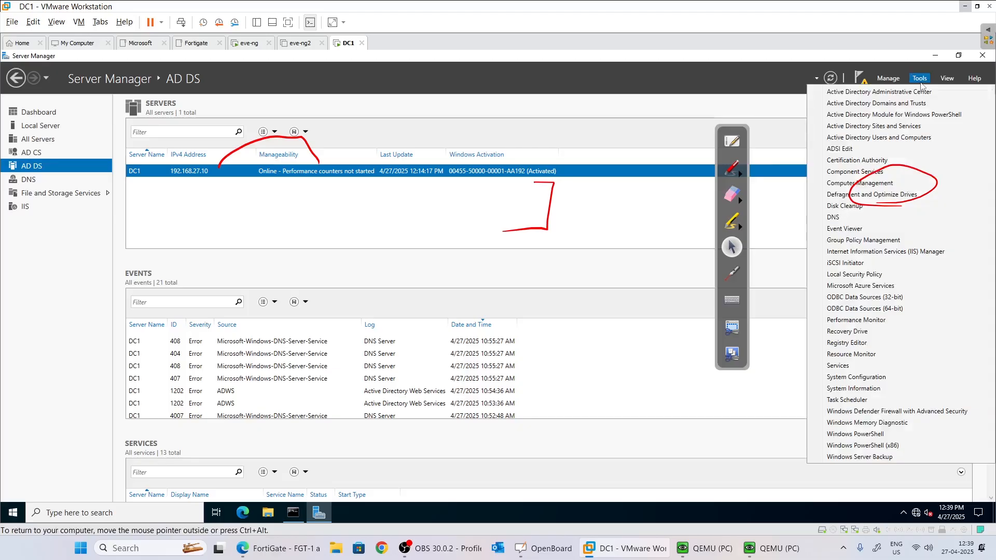
{"action": "left_click", "coordinate": [880, 141]}
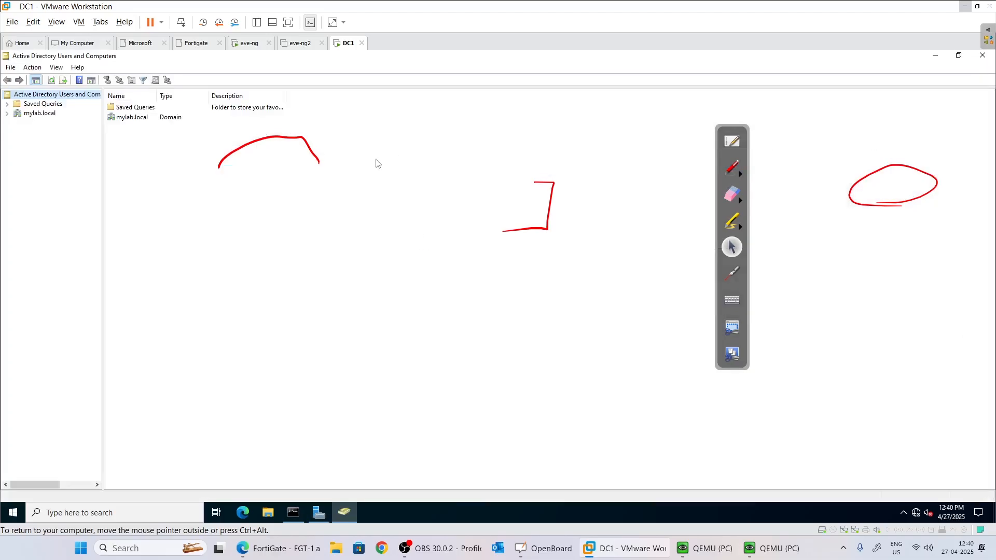
Clear the annotation ink and open the mylab.local Users container.
{"action": "left_click", "coordinate": [741, 204]}
{"action": "left_click", "coordinate": [824, 203]}
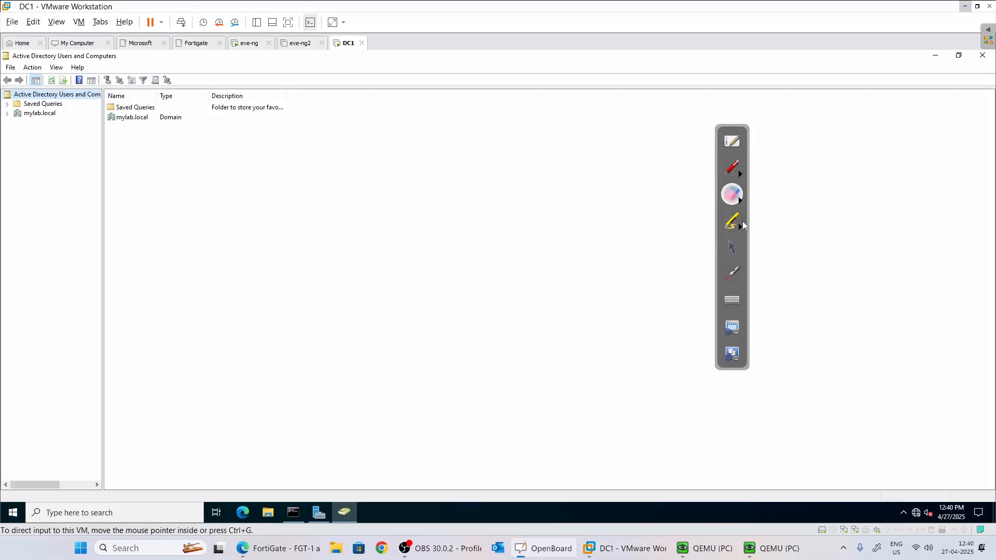
{"action": "left_click", "coordinate": [732, 247]}
{"action": "left_click", "coordinate": [15, 114]}
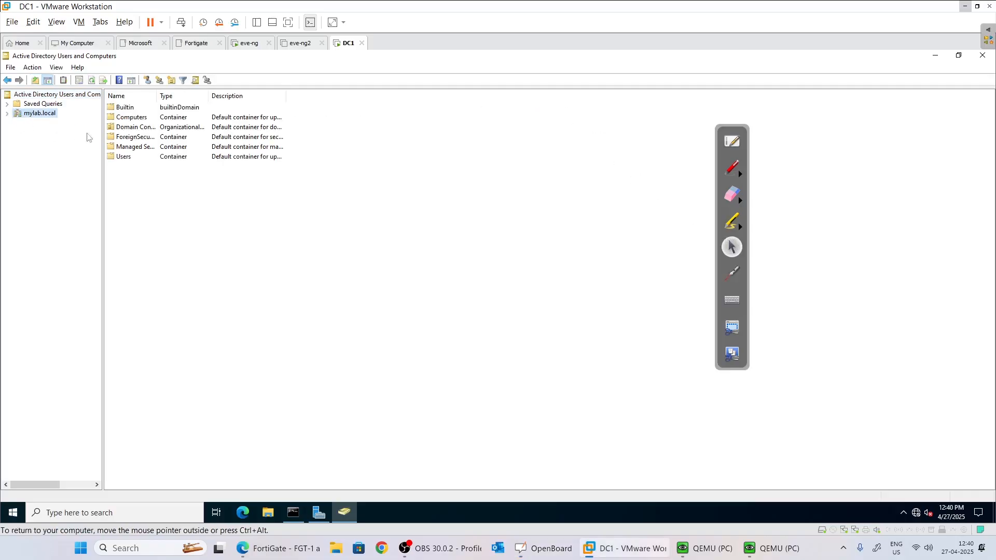
{"action": "double_click", "coordinate": [123, 157]}
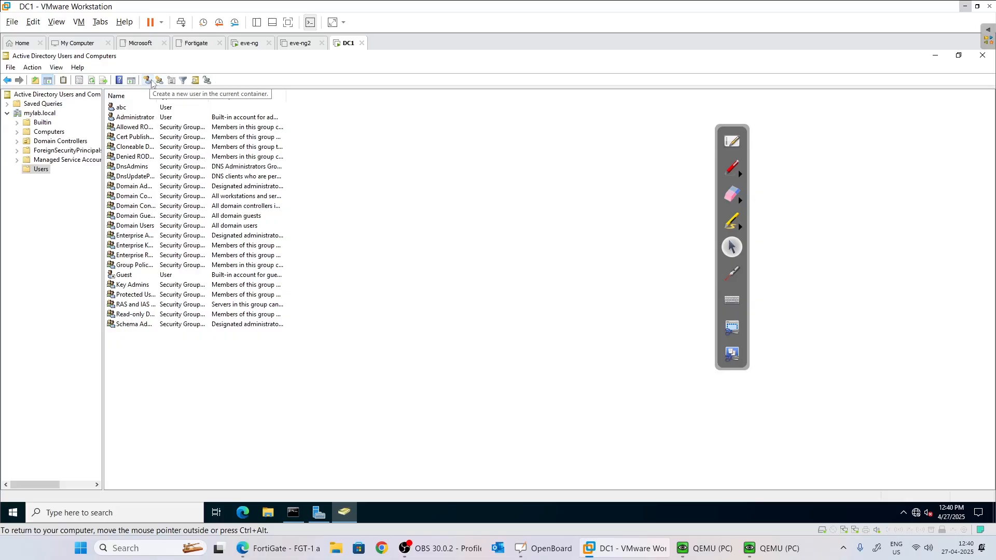
Start a new user in Users with xyz as first name and logon name.
{"action": "left_click", "coordinate": [161, 326]}
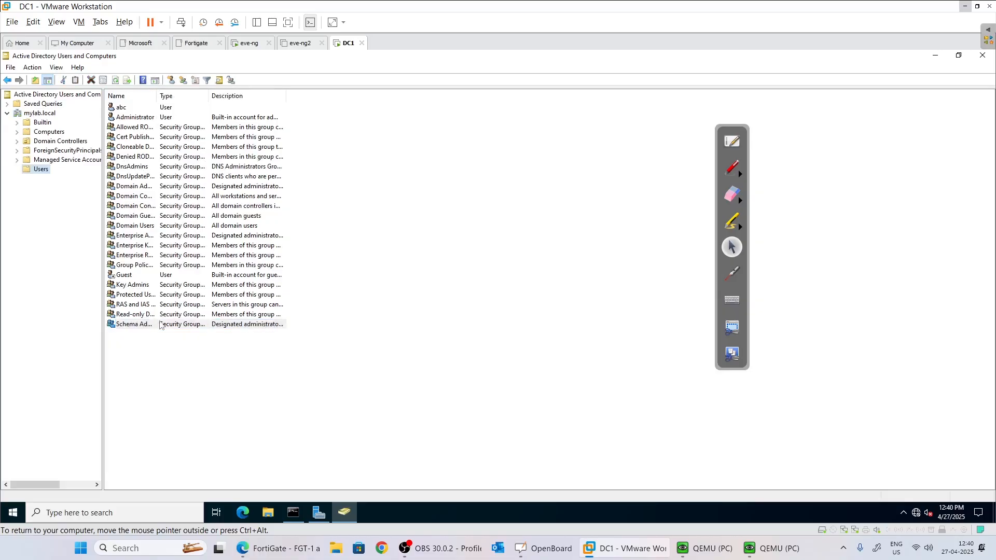
{"action": "right_click", "coordinate": [259, 376]}
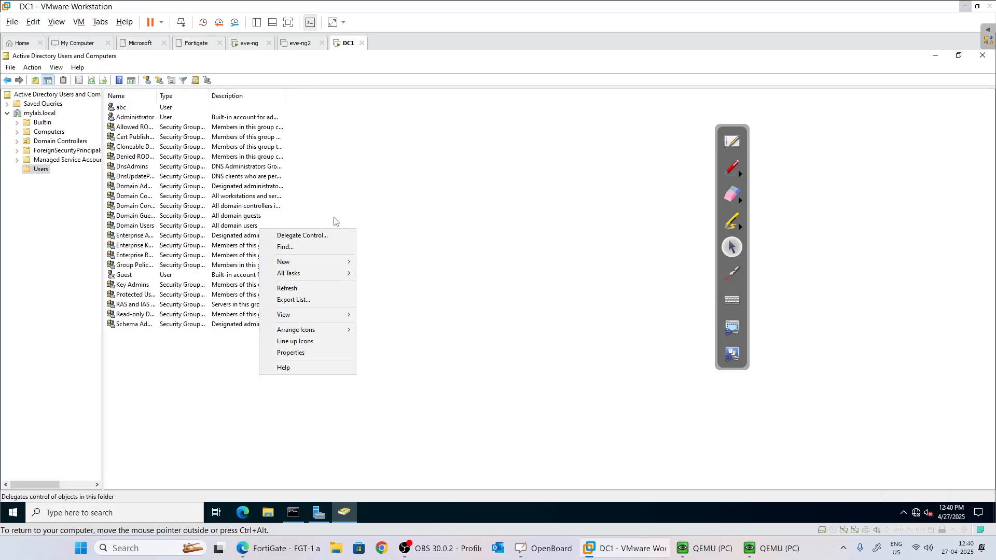
{"action": "mouse_move", "coordinate": [336, 262]}
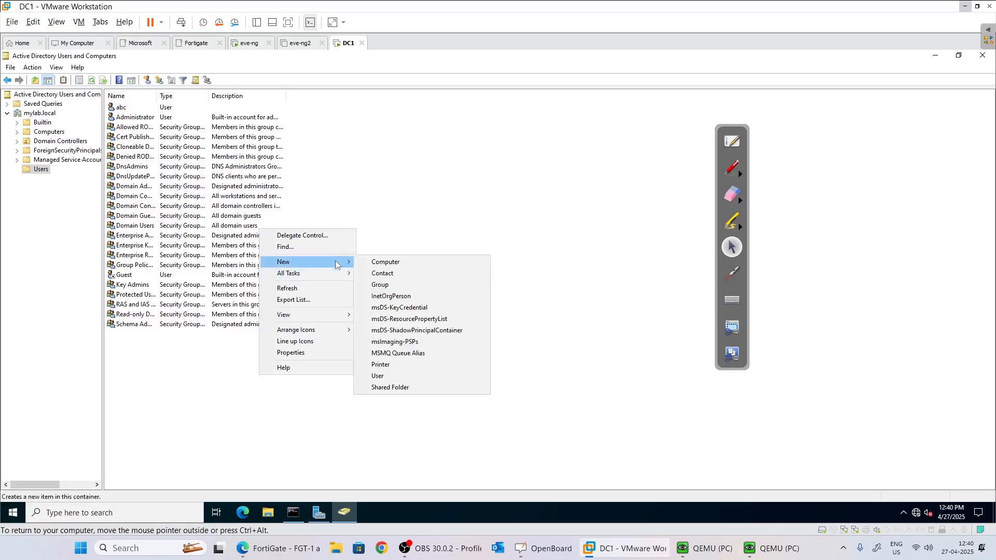
{"action": "left_click", "coordinate": [425, 376]}
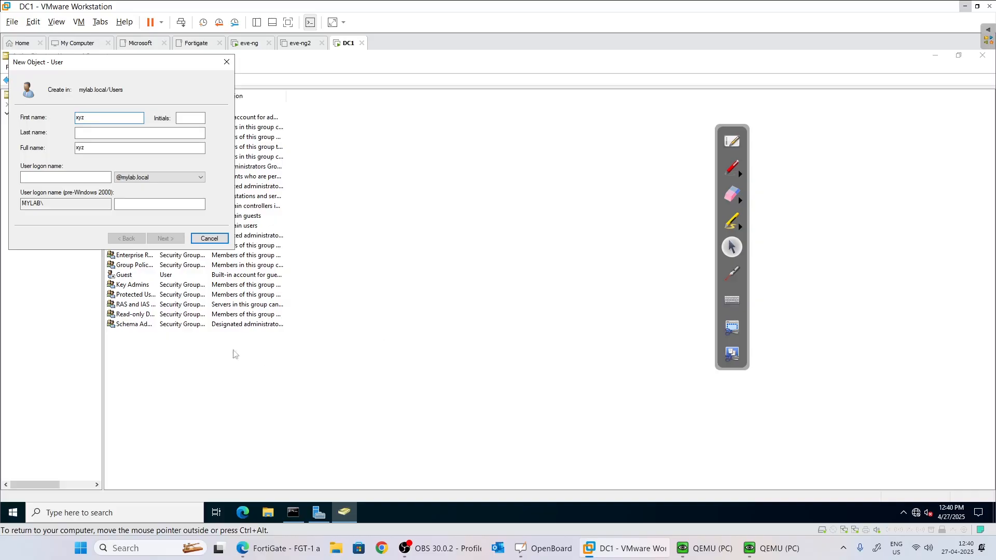
{"action": "left_click", "coordinate": [54, 177]}
{"action": "type", "text": "xyz"}
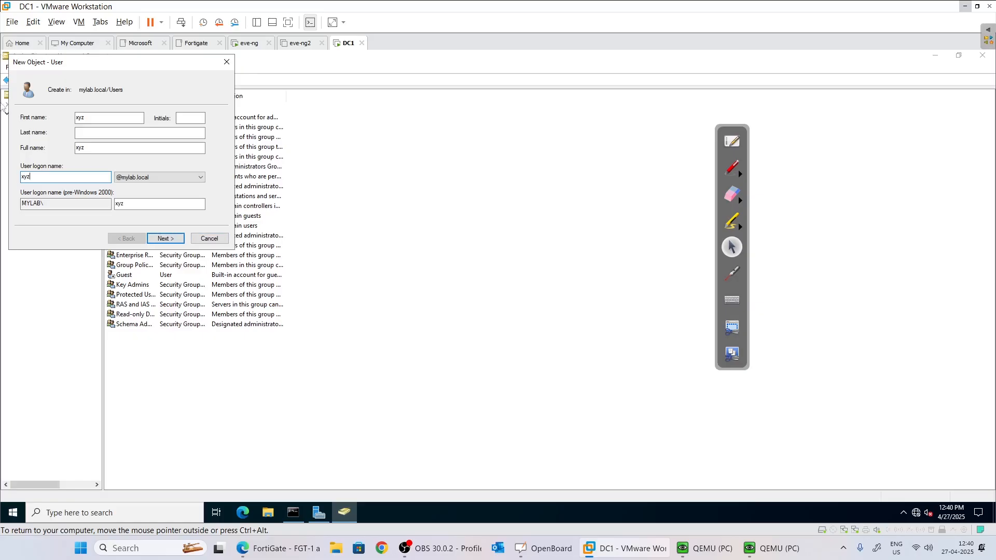
{"action": "left_click", "coordinate": [165, 238]}
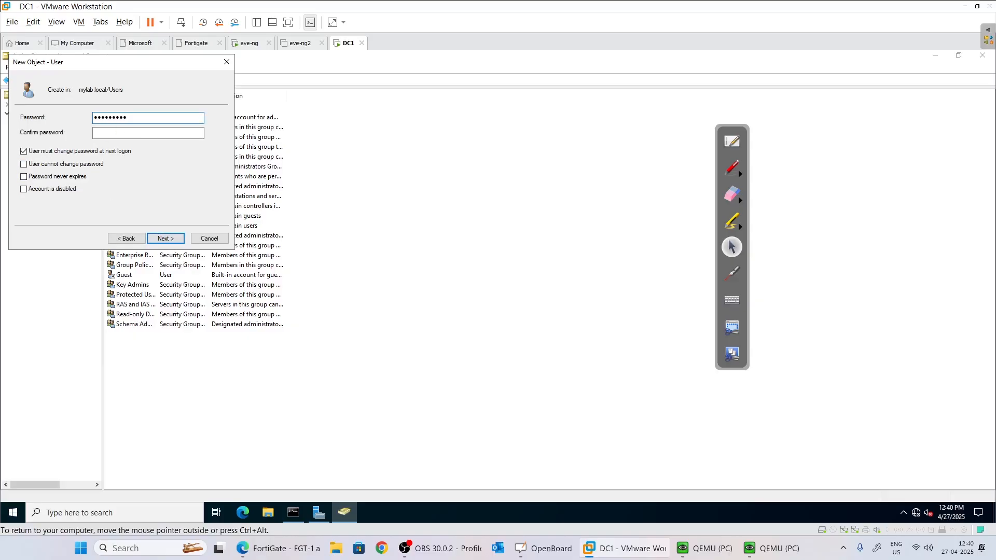
Set xyz's password so it cannot be changed and never expires, then finish.
{"action": "key", "text": "Tab"}
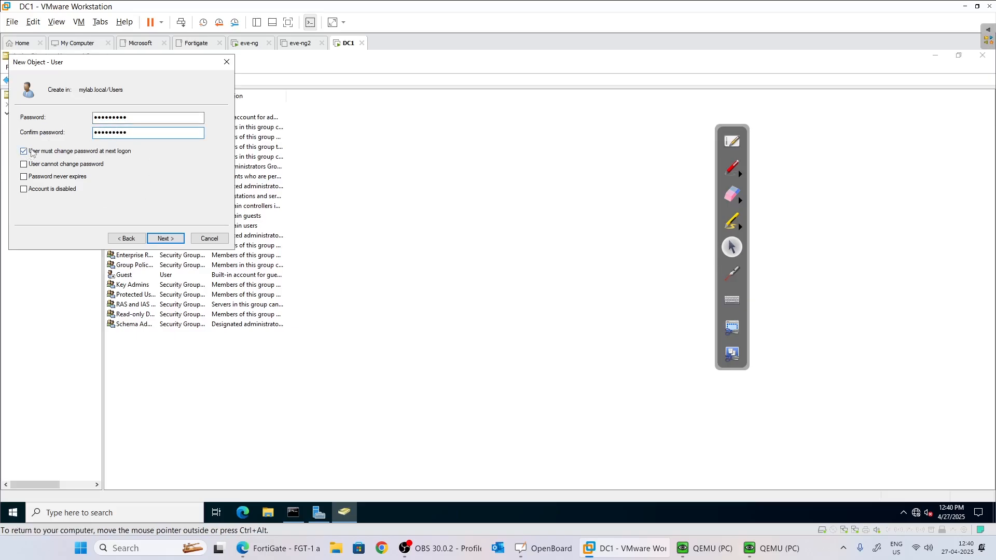
{"action": "left_click", "coordinate": [25, 164]}
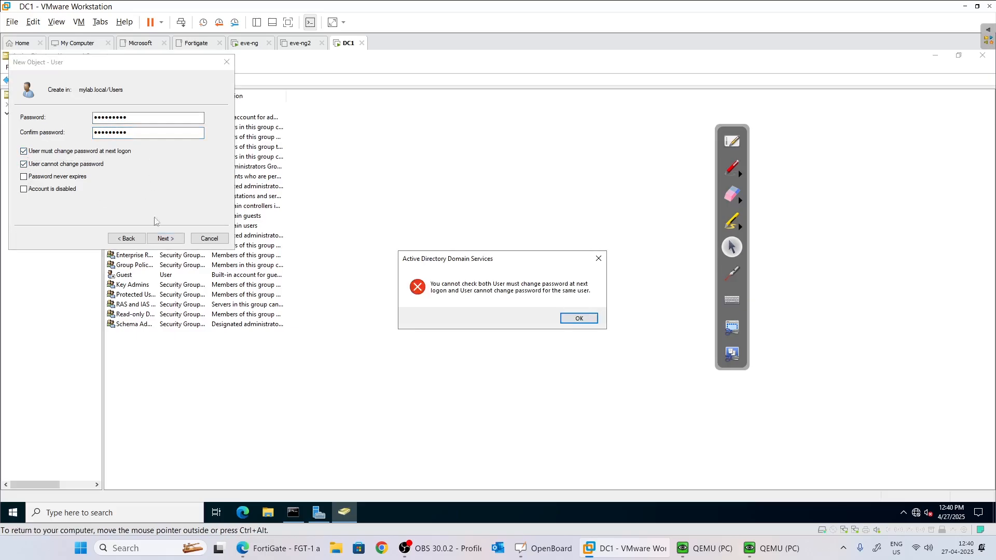
{"action": "left_click", "coordinate": [578, 318]}
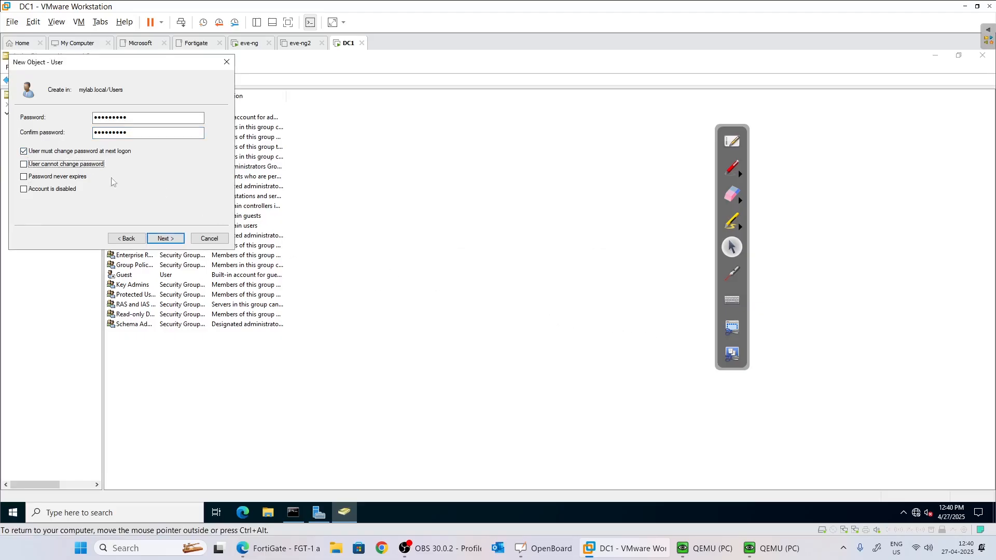
{"action": "left_click", "coordinate": [41, 154]}
{"action": "left_click", "coordinate": [52, 165]}
{"action": "left_click", "coordinate": [58, 177]}
{"action": "left_click", "coordinate": [165, 238]}
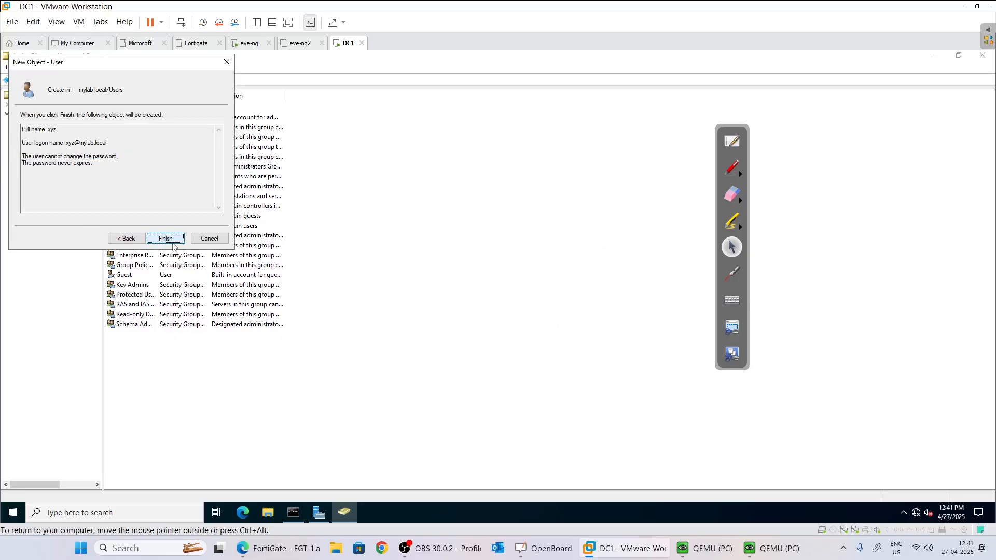
{"action": "left_click", "coordinate": [175, 238]}
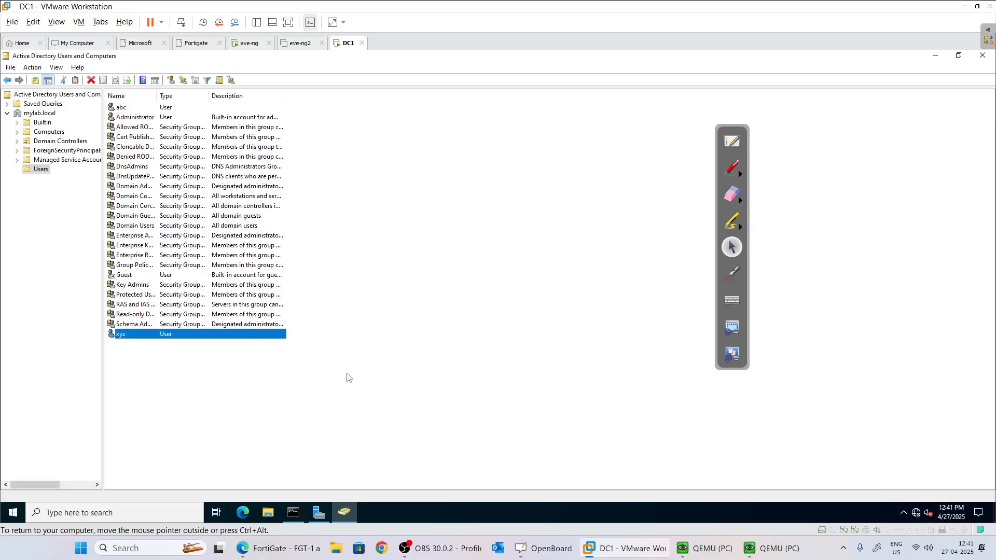
Create a new group named forti-user in the Users container.
{"action": "right_click", "coordinate": [137, 367]}
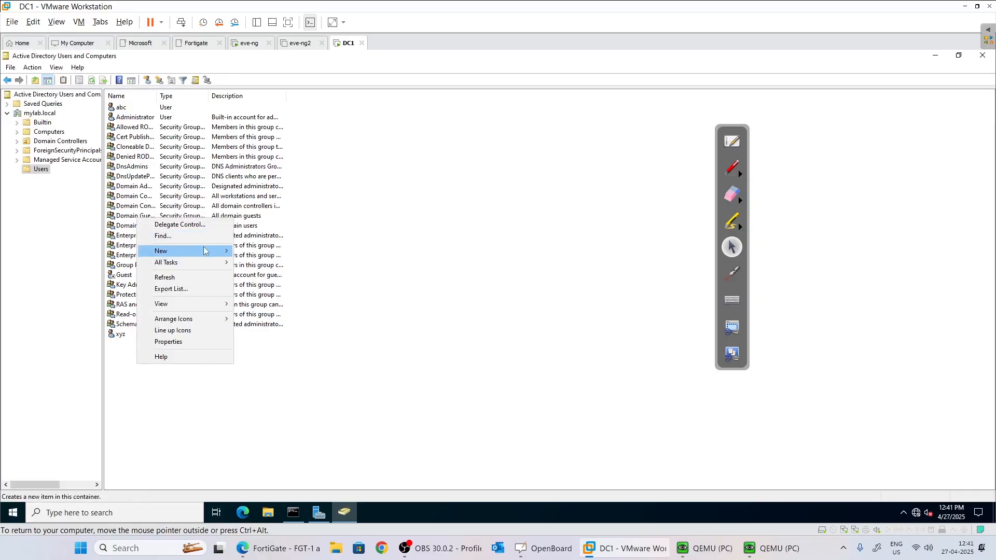
{"action": "mouse_move", "coordinate": [205, 251]}
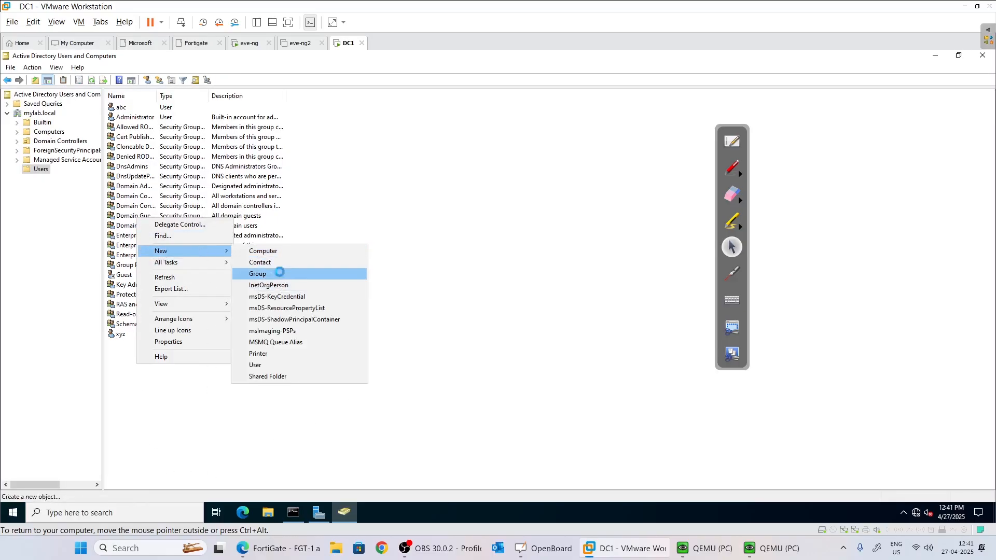
{"action": "left_click", "coordinate": [276, 274]}
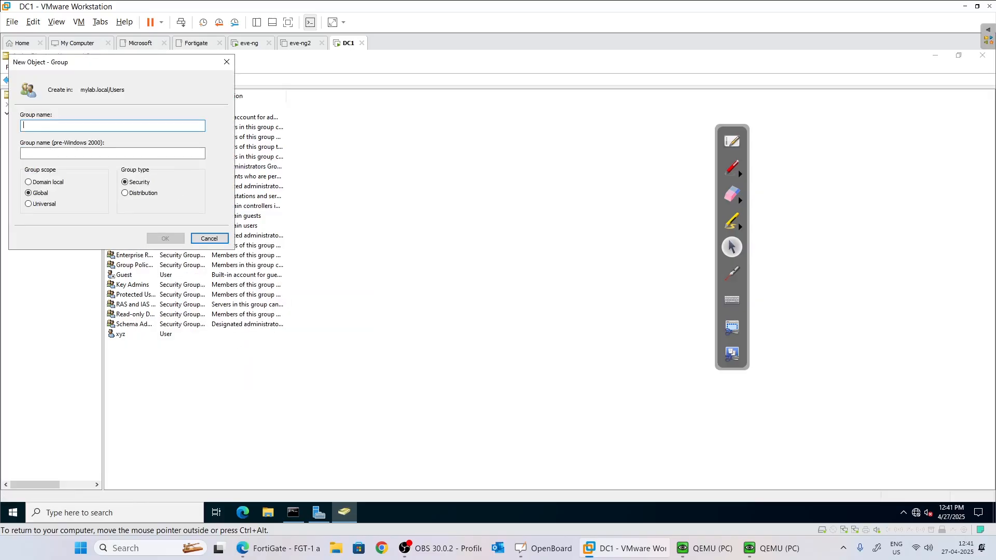
{"action": "type", "text": "forti"}
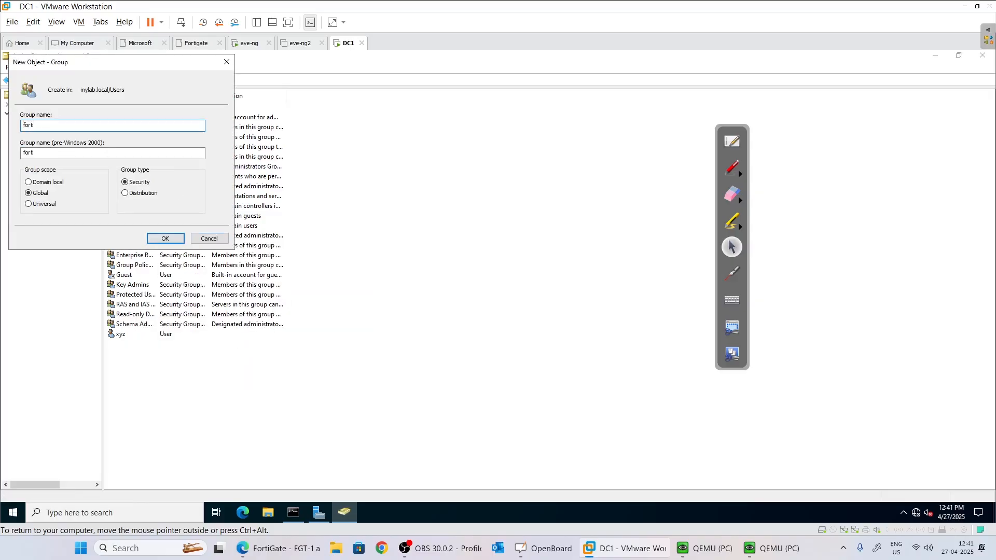
{"action": "type", "text": "-user"}
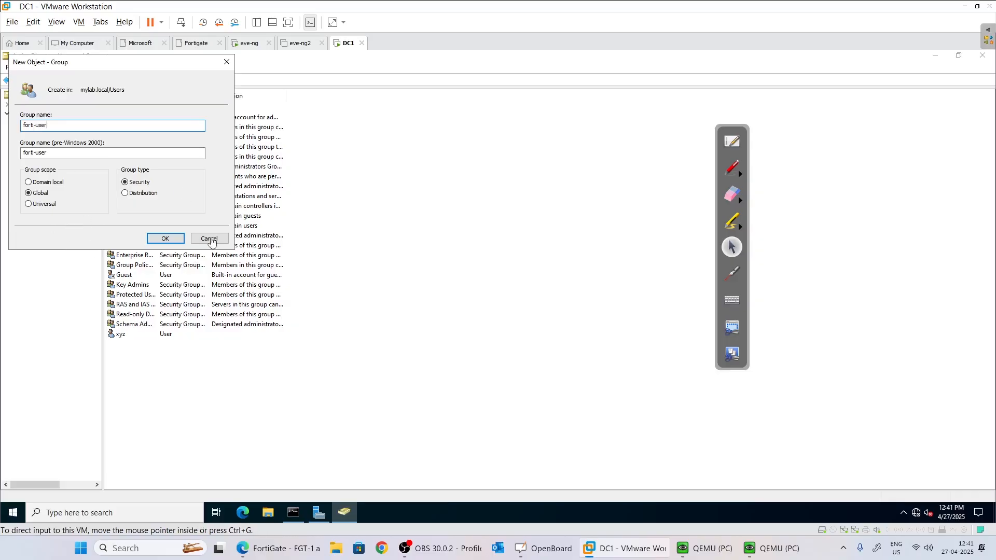
{"action": "left_click", "coordinate": [169, 239]}
Open forti-user's Properties on the Members tab.
{"action": "left_click", "coordinate": [181, 359]}
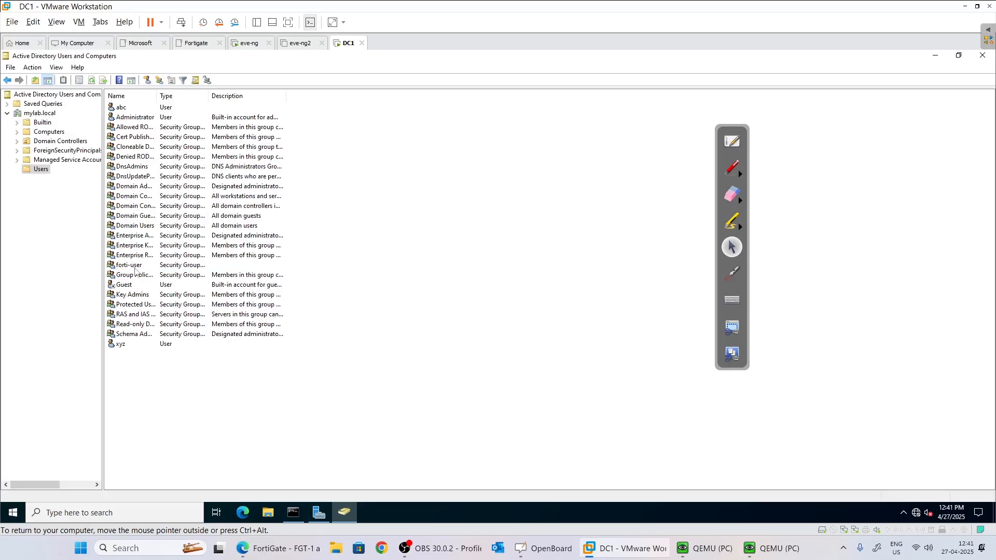
{"action": "left_click", "coordinate": [134, 267]}
{"action": "right_click", "coordinate": [134, 267]}
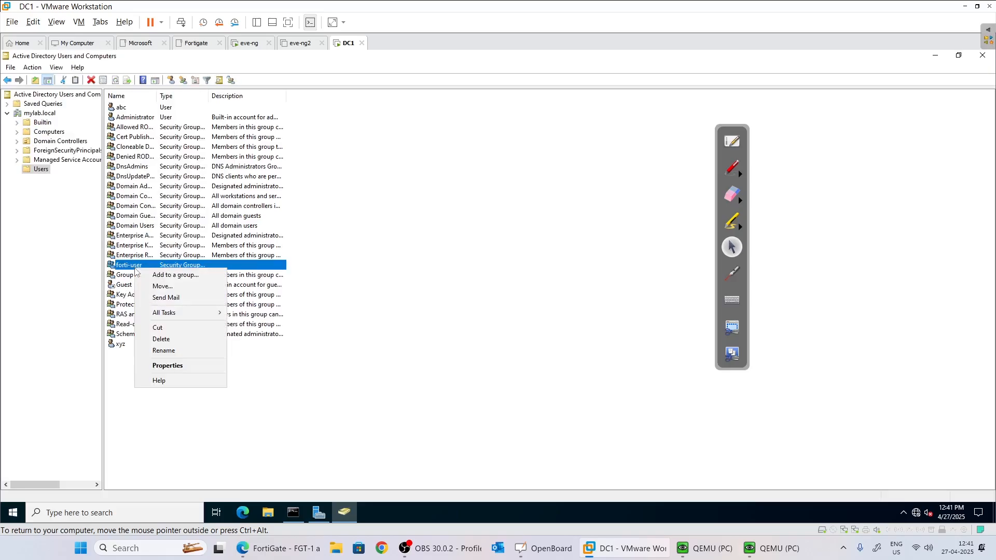
{"action": "left_click", "coordinate": [178, 364]}
{"action": "left_click", "coordinate": [466, 182]}
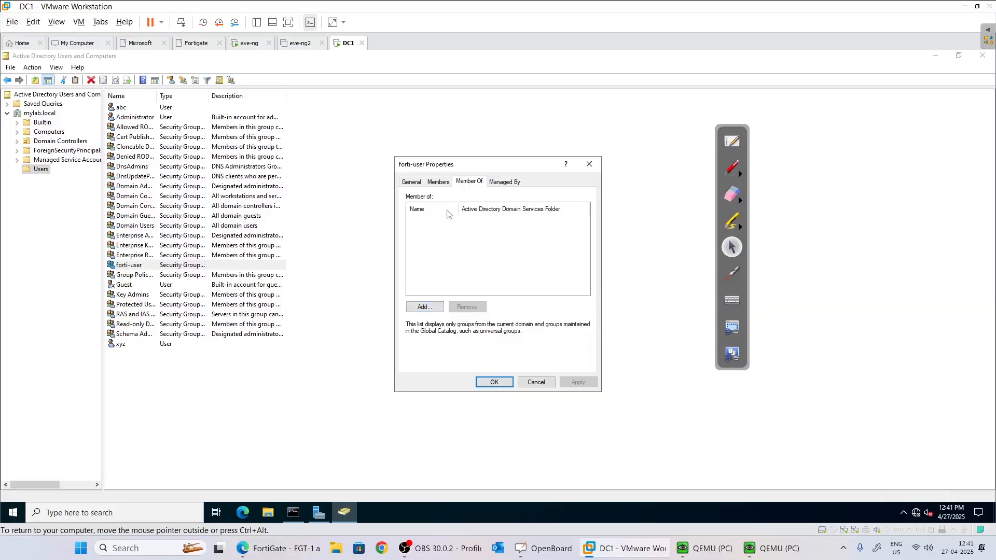
{"action": "left_click", "coordinate": [443, 183]}
Add user xyz as a member of forti-user, verifying the name, and apply.
{"action": "left_click", "coordinate": [424, 352]}
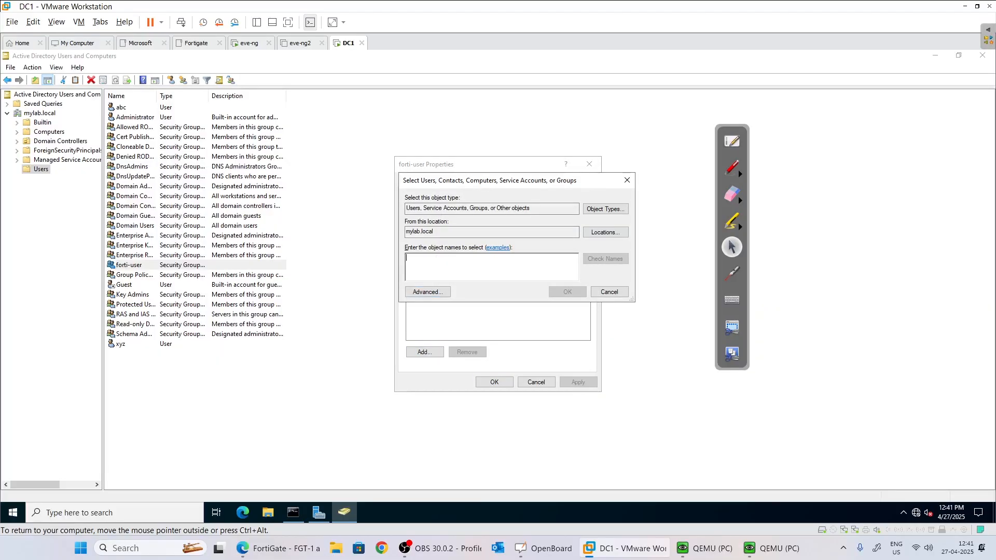
{"action": "type", "text": "z"}
{"action": "key", "text": "BackSpace"}
{"action": "key", "text": "BackSpace"}
{"action": "type", "text": "x"}
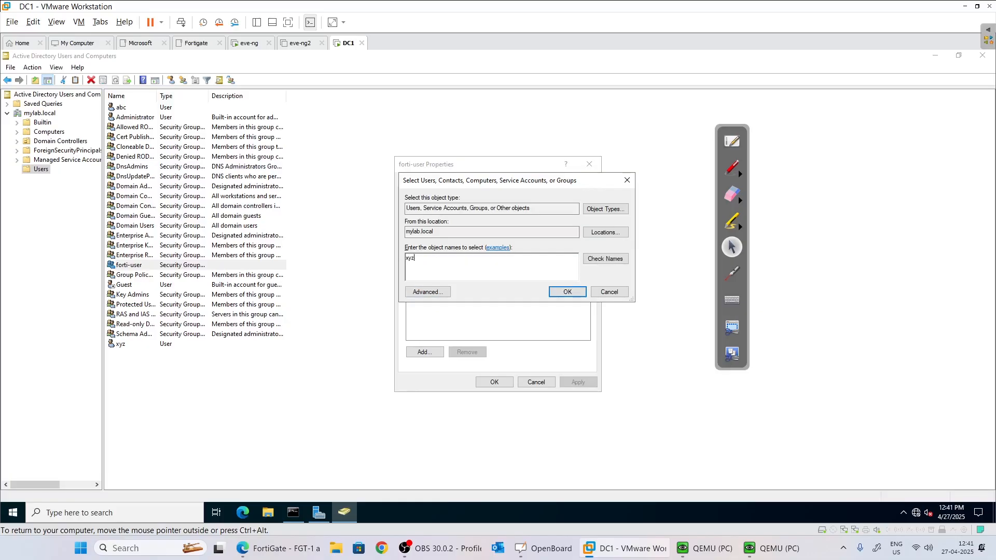
{"action": "type", "text": "yz"}
{"action": "left_click", "coordinate": [605, 258]}
{"action": "left_click", "coordinate": [567, 291]}
{"action": "left_click", "coordinate": [578, 382]}
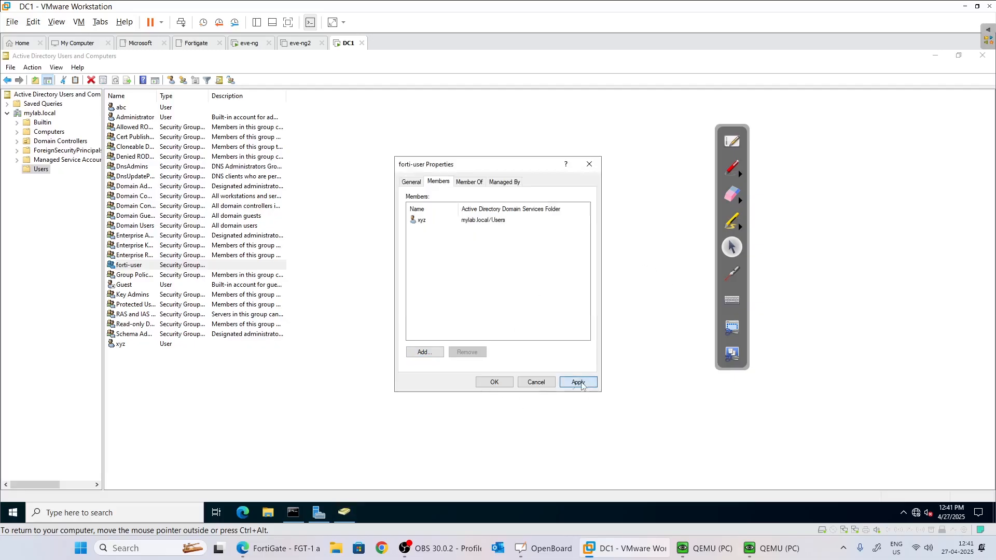
{"action": "left_click", "coordinate": [494, 382]}
{"action": "left_click", "coordinate": [397, 370]}
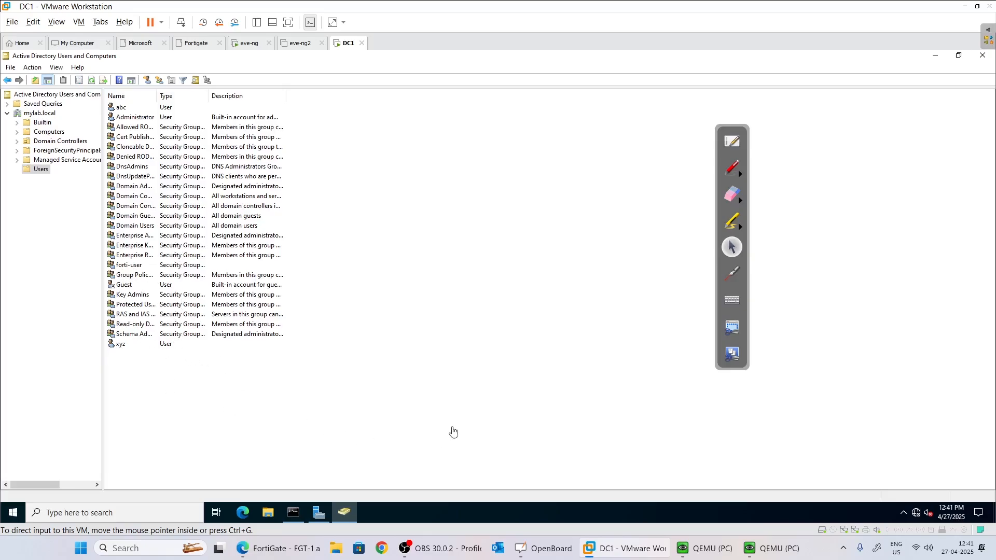
Return to the FortiGate browser window and expand the System section in the left menu.
{"action": "mouse_move", "coordinate": [280, 548]}
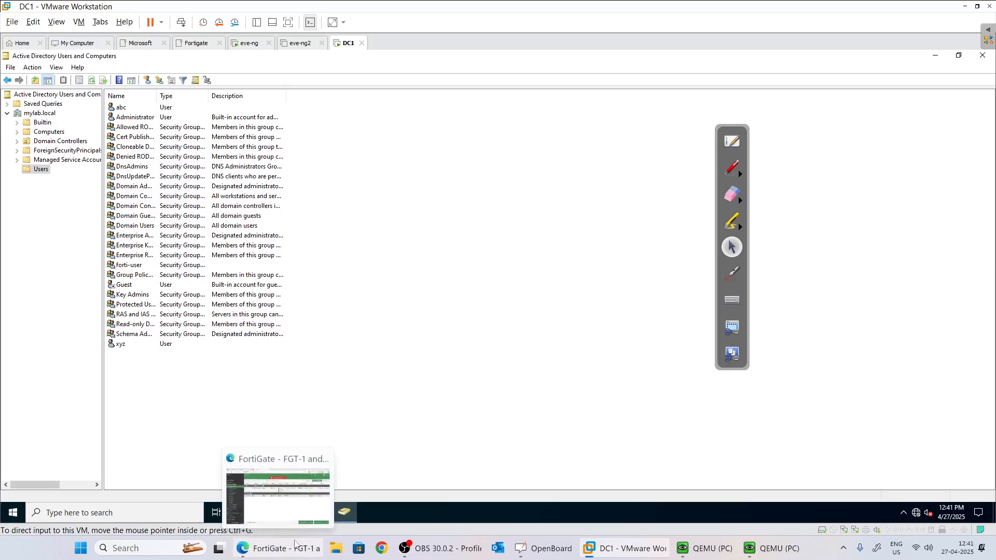
{"action": "left_click", "coordinate": [267, 518]}
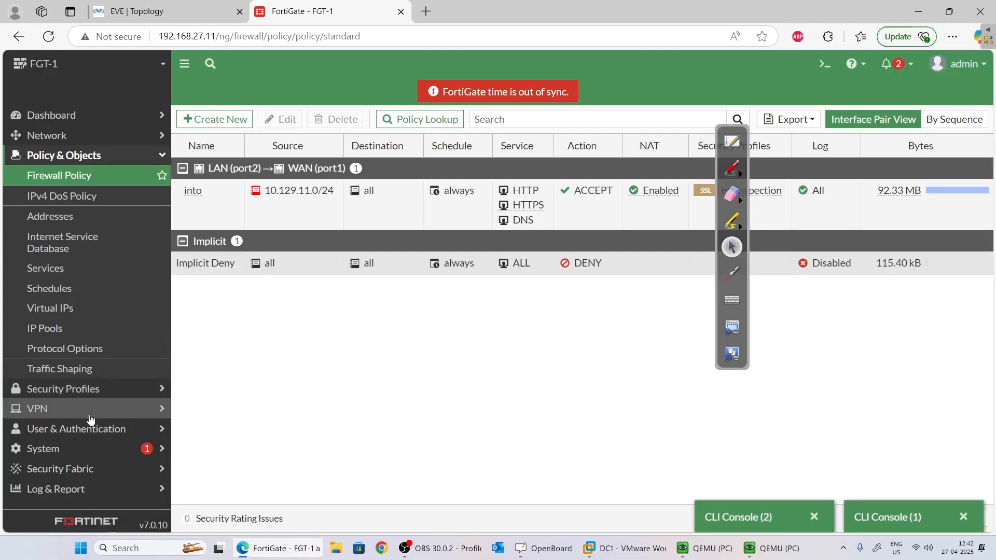
{"action": "left_click", "coordinate": [86, 447]}
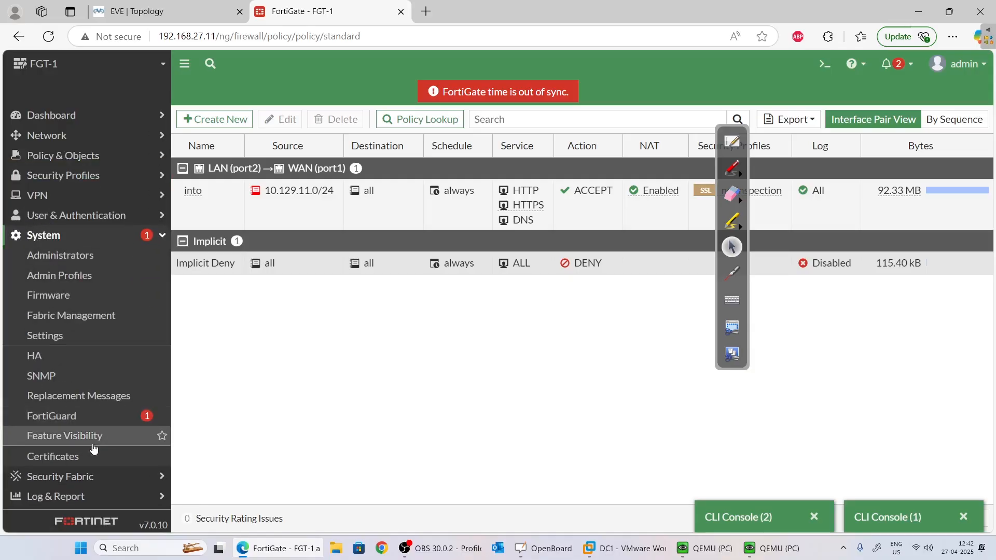
Create a new LDAP server named mylab.local at IP address 192.168.27.10.
{"action": "left_click", "coordinate": [74, 216]}
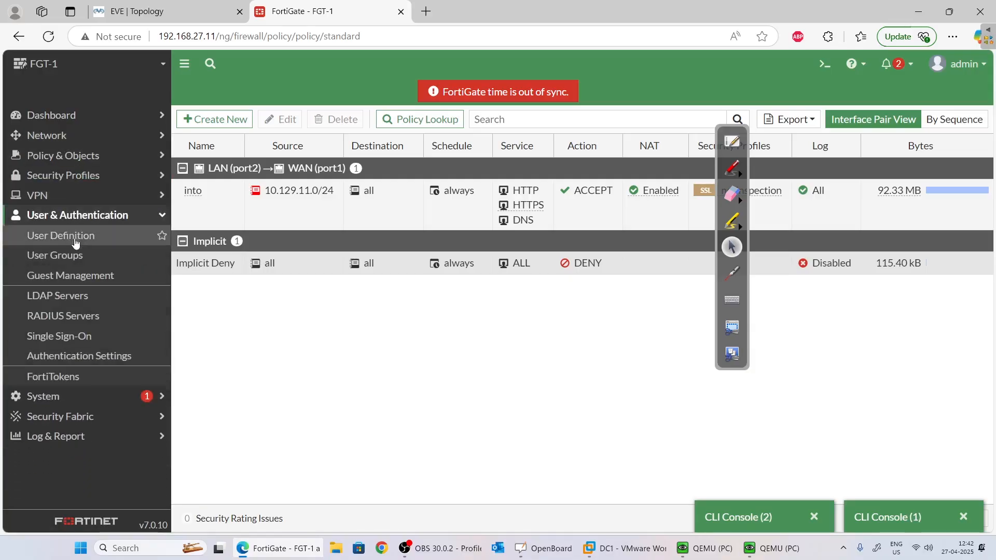
{"action": "left_click", "coordinate": [93, 295]}
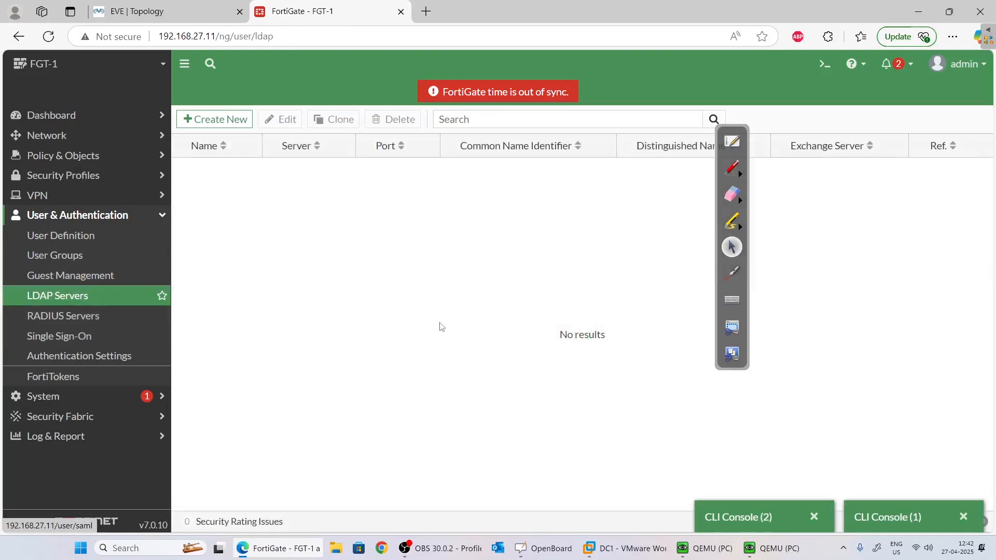
{"action": "left_click", "coordinate": [213, 119]}
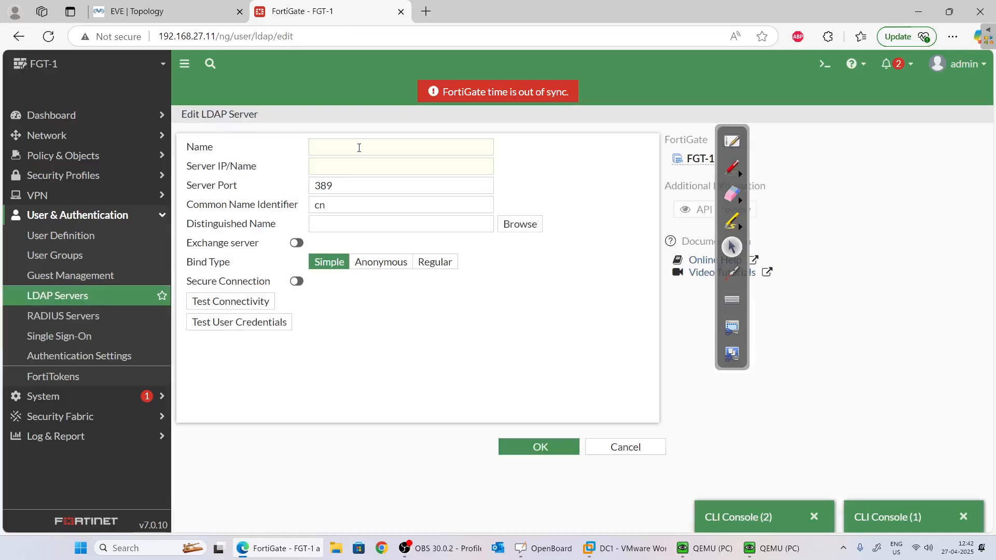
{"action": "left_click", "coordinate": [358, 148]}
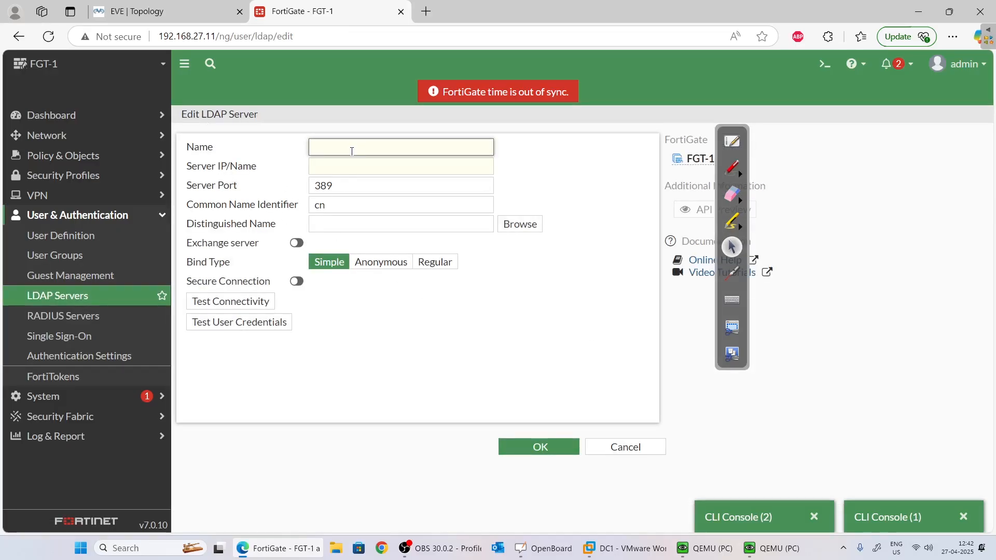
{"action": "type", "text": "mylab.local"}
{"action": "left_click", "coordinate": [344, 165]}
{"action": "left_click", "coordinate": [355, 168]}
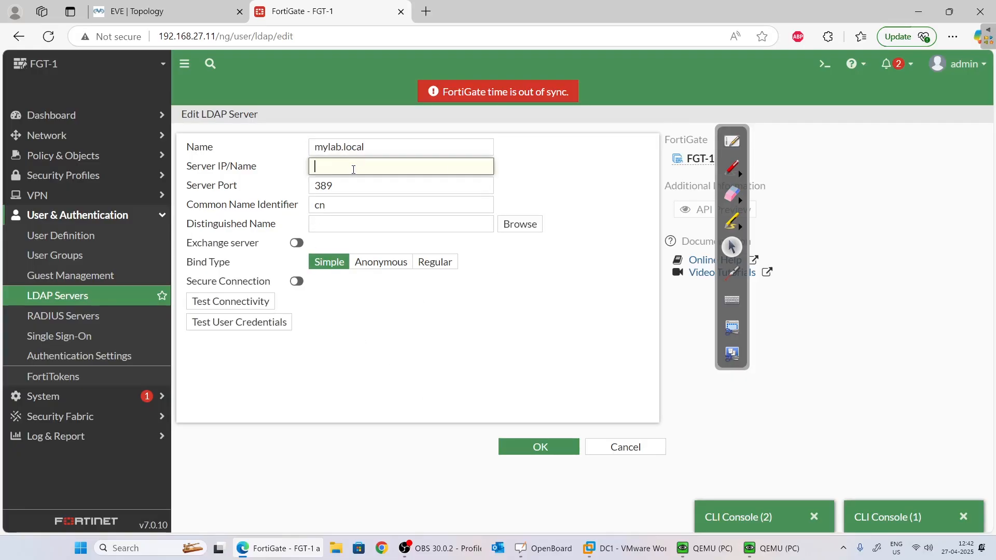
{"action": "type", "text": "192.168.27"}
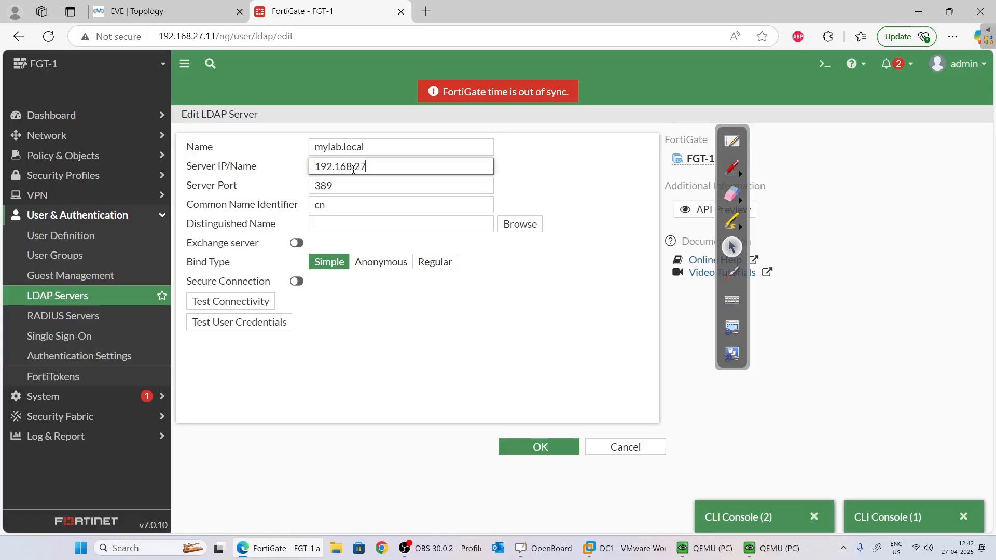
{"action": "type", "text": ".10"}
Use regular bind with the domain administrator account and password, and confirm connectivity succeeds.
{"action": "left_click", "coordinate": [436, 262]}
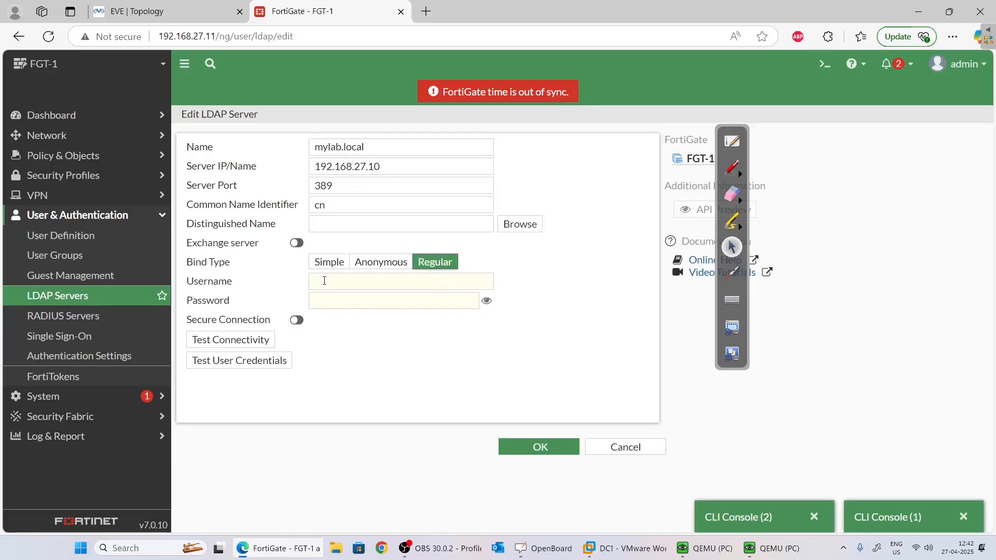
{"action": "left_click", "coordinate": [324, 281]}
{"action": "type", "text": "admin"}
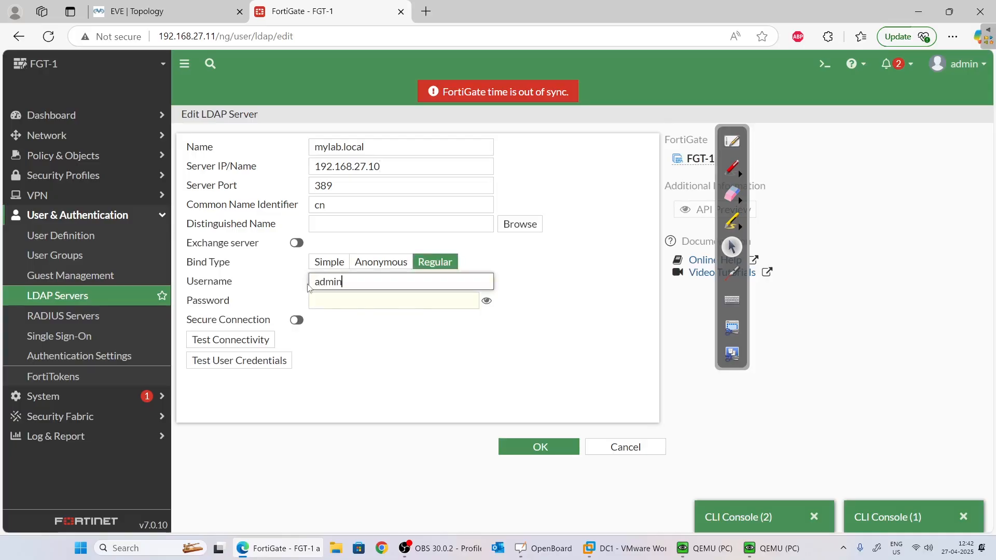
{"action": "type", "text": "istrator"}
{"action": "key", "text": "Tab"}
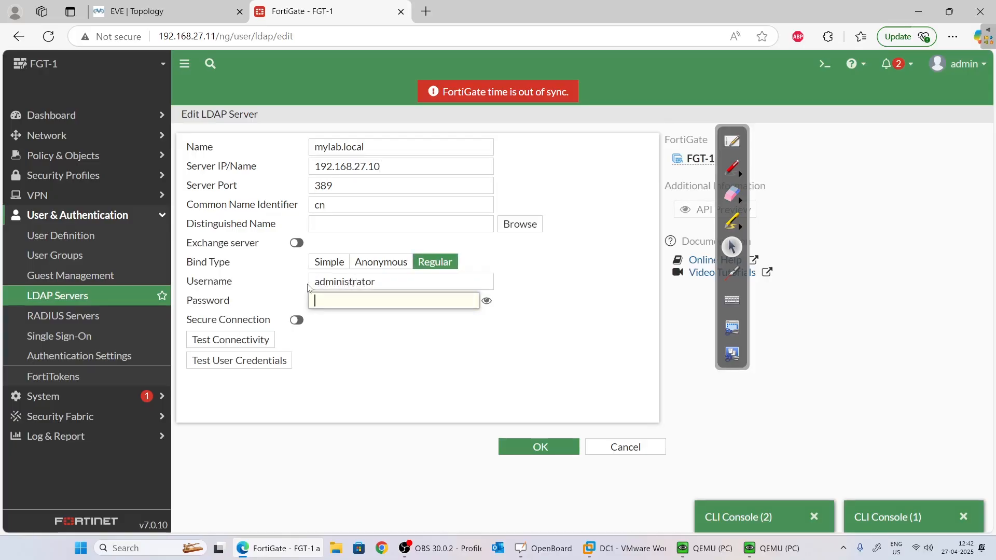
{"action": "key", "text": "shift+Tab"}
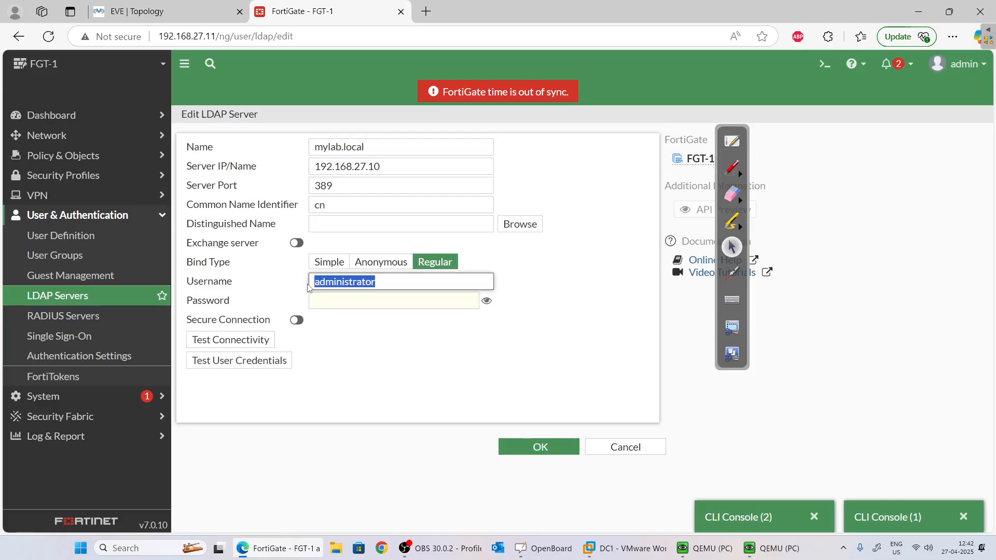
{"action": "key", "text": "End"}
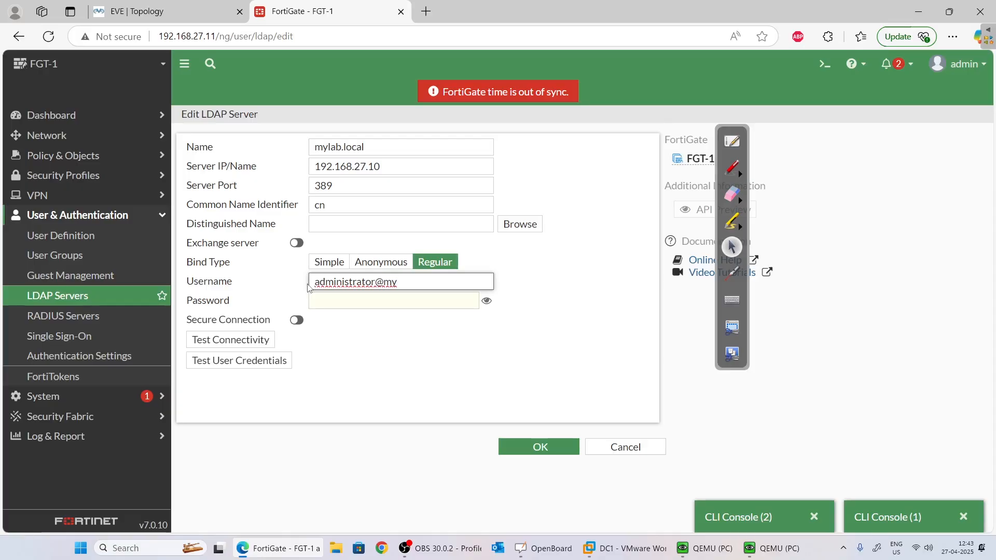
{"action": "type", "text": "lab.local"}
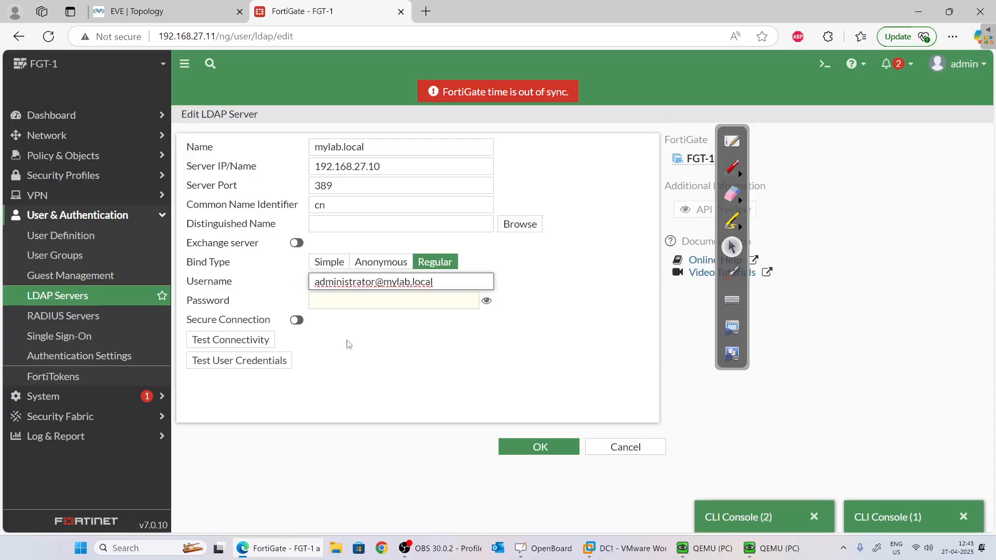
{"action": "left_click", "coordinate": [367, 294]}
{"action": "type", "text": "•••"}
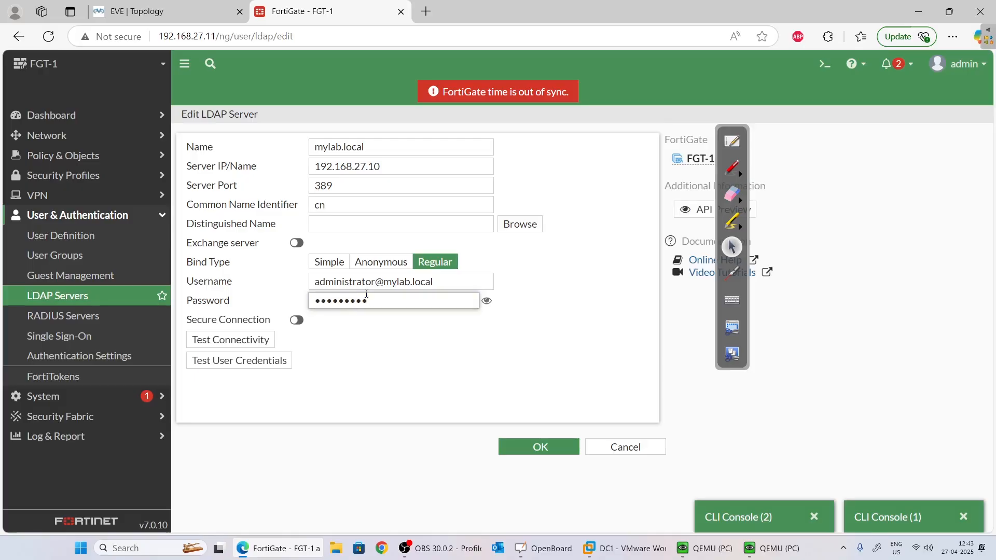
{"action": "type", "text": "•••••••"}
{"action": "left_click", "coordinate": [231, 340]}
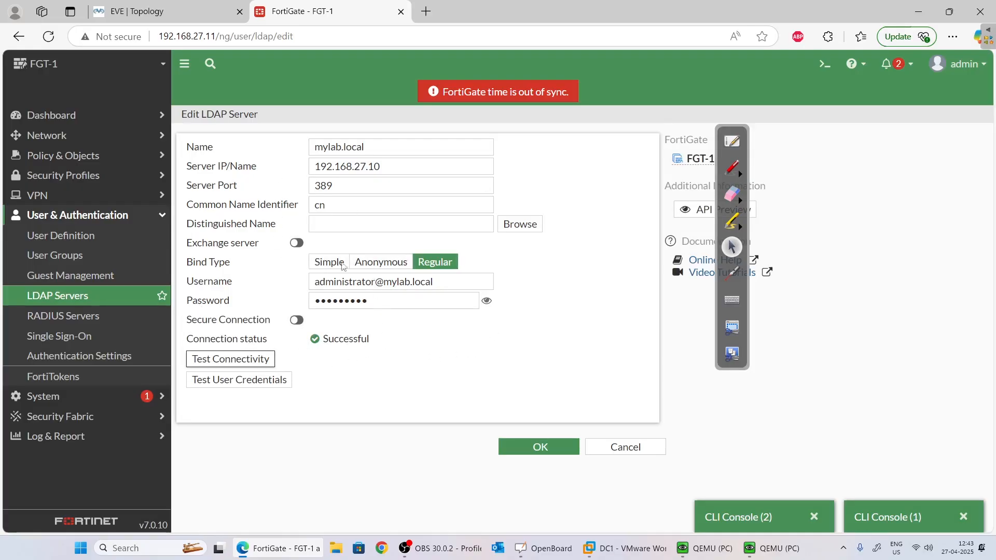
{"action": "left_click", "coordinate": [398, 224]}
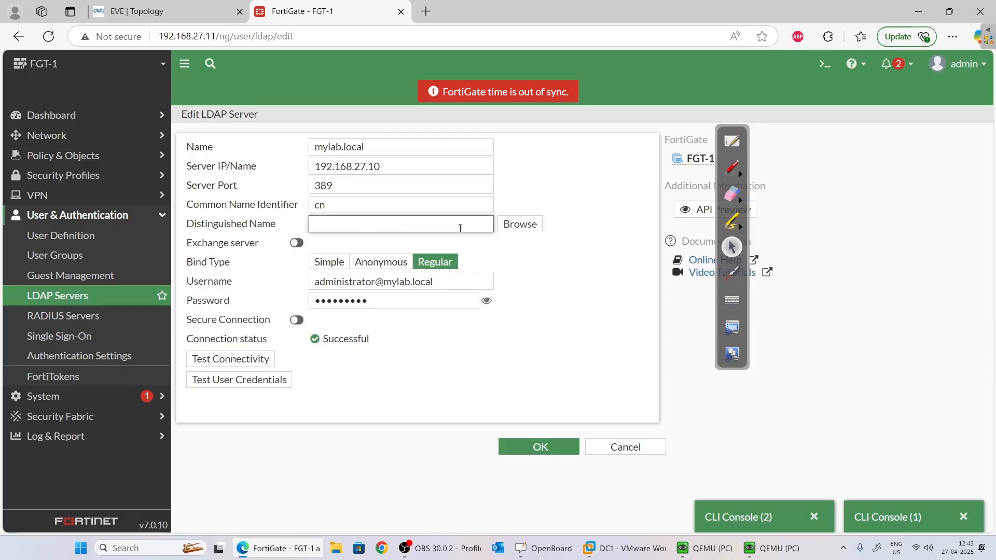
Pick CN=Users in the DN browser so the distinguished name becomes cn=users,dc=mylab,dc=local.
{"action": "left_click", "coordinate": [524, 228]}
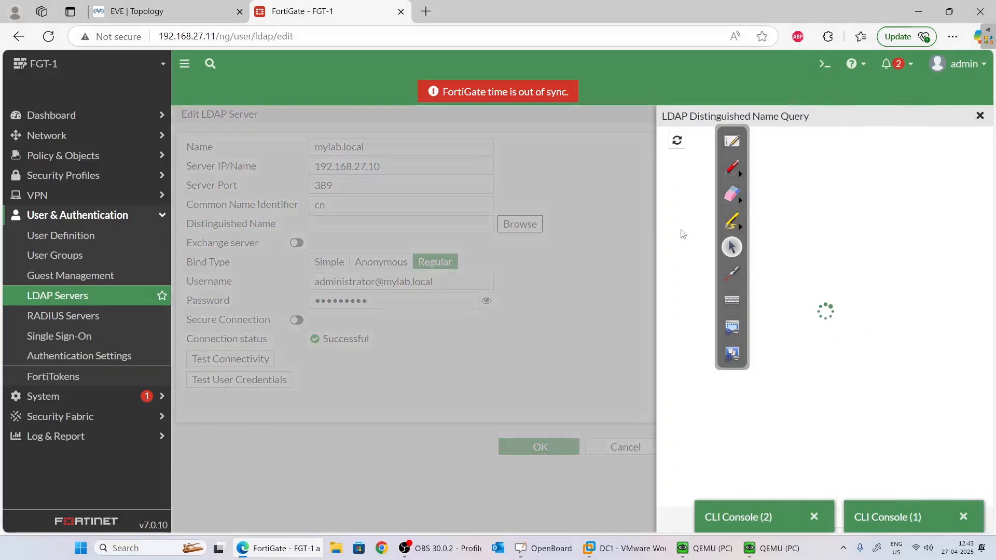
{"action": "left_click_drag", "start_coordinate": [743, 136], "coordinate": [909, 129]}
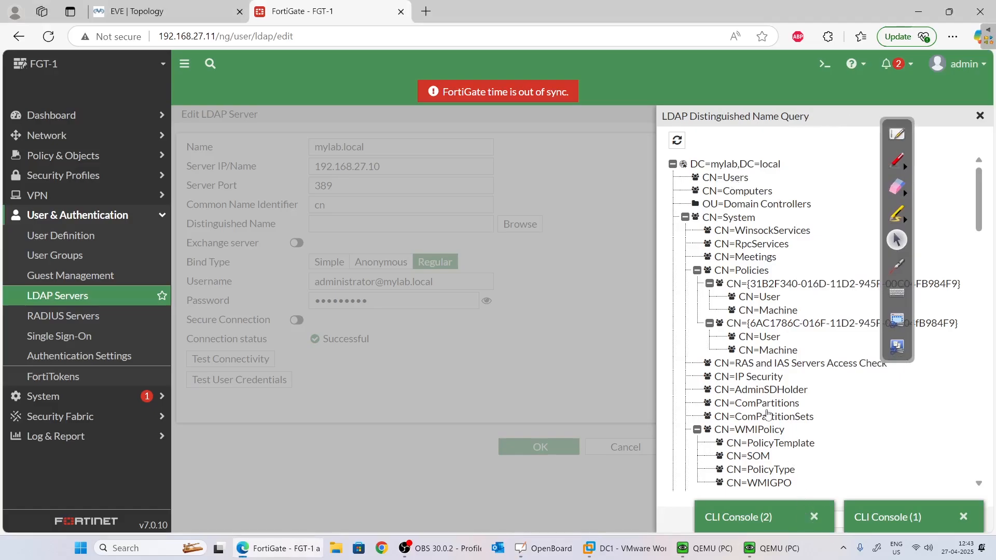
{"action": "scroll", "coordinate": [761, 359], "scroll_direction": "down", "scroll_amount": 3}
{"action": "scroll", "coordinate": [761, 359], "scroll_direction": "down", "scroll_amount": 2}
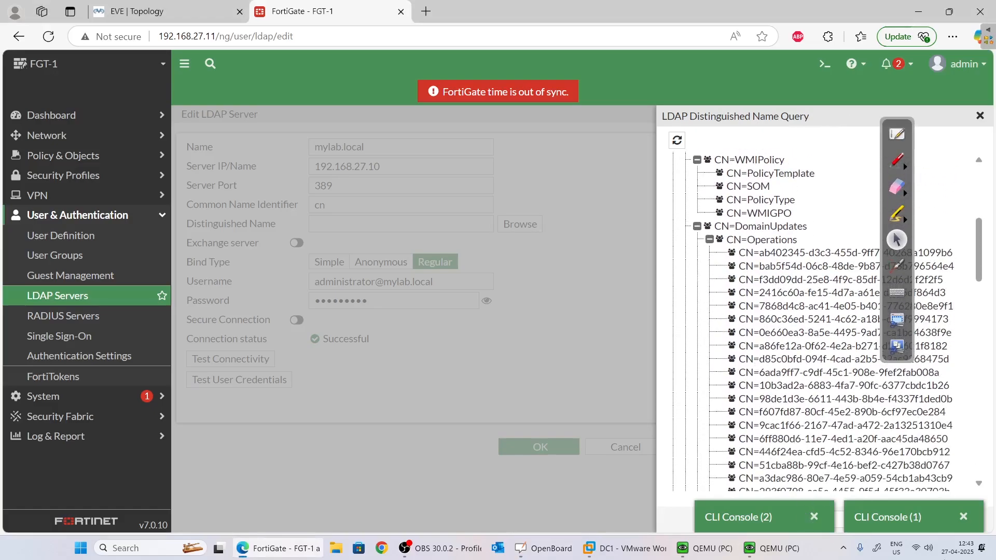
{"action": "left_click", "coordinate": [963, 517]}
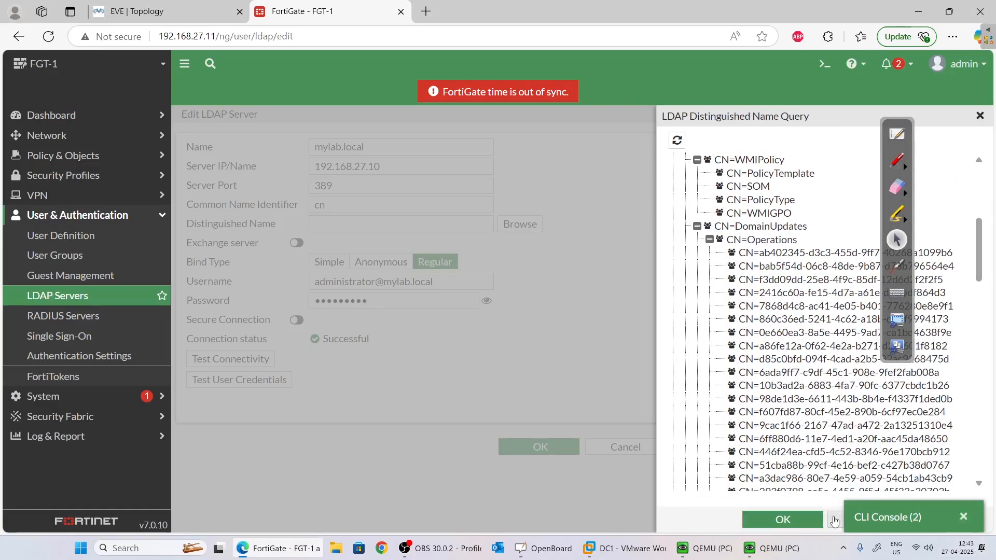
{"action": "left_click", "coordinate": [963, 516]}
{"action": "left_click", "coordinate": [780, 520]}
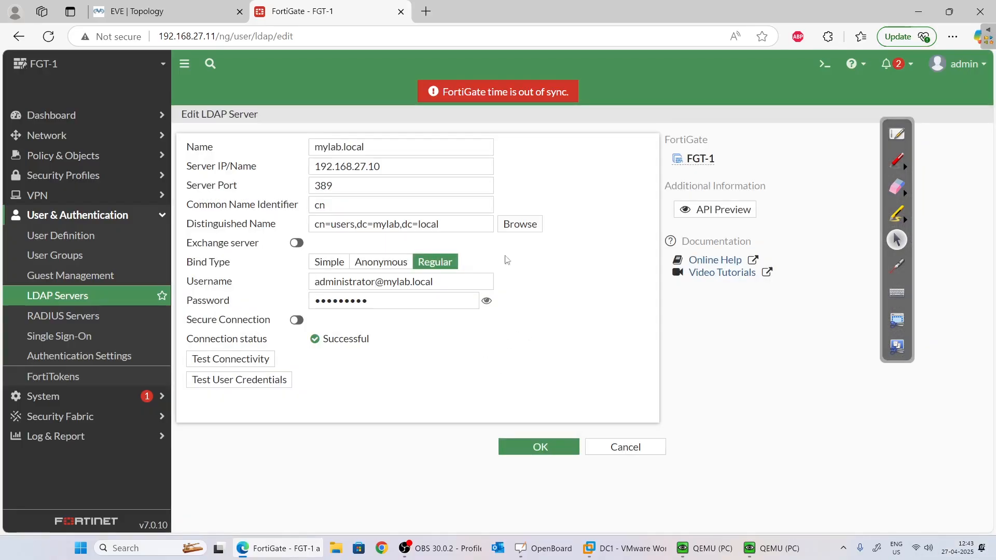
{"action": "left_click_drag", "start_coordinate": [439, 225], "coordinate": [328, 243]}
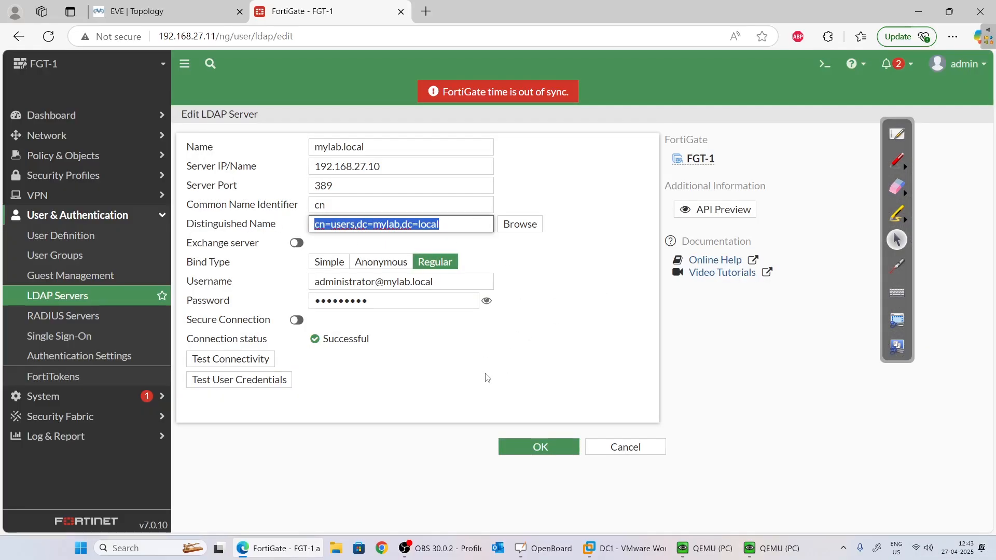
Test user credentials for xyz and confirm authentication succeeds.
{"action": "left_click", "coordinate": [264, 387]}
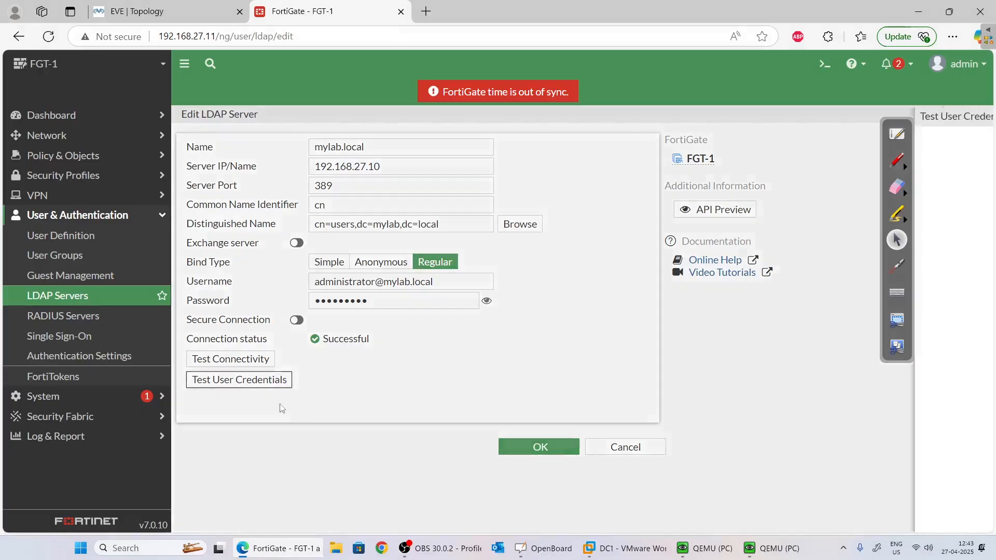
{"action": "left_click", "coordinate": [399, 163]}
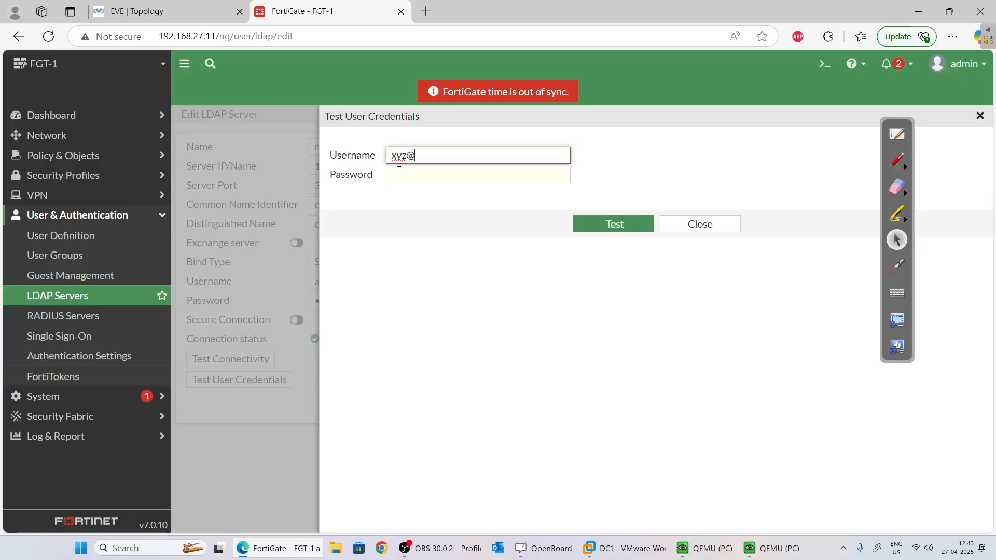
{"action": "key", "text": "Tab"}
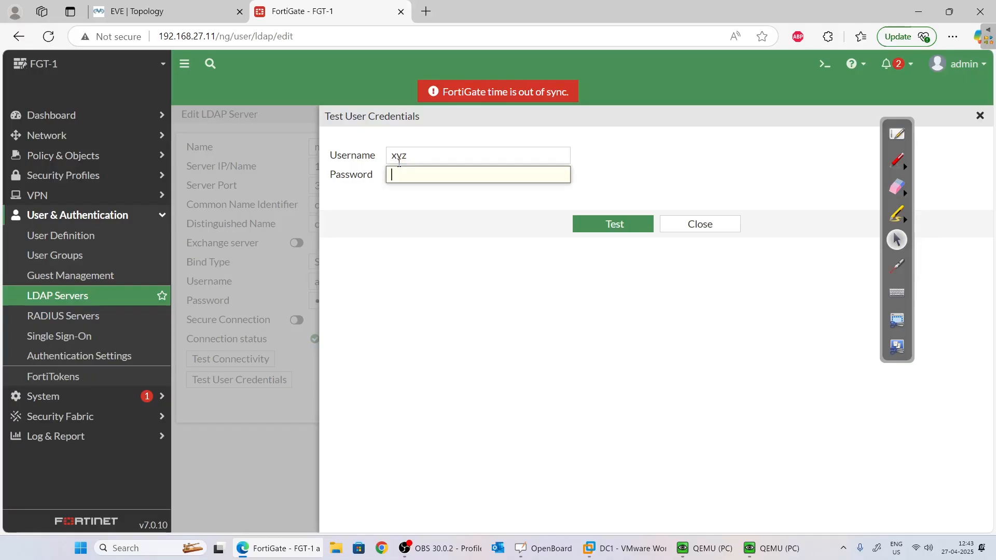
{"action": "type", "text": "xy"}
{"action": "left_click", "coordinate": [618, 221]}
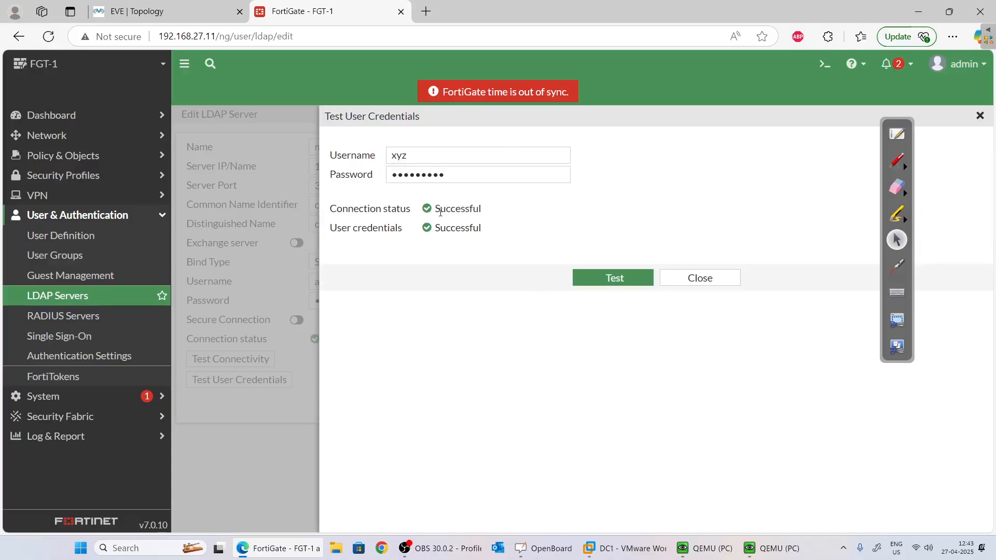
{"action": "left_click", "coordinate": [726, 282]}
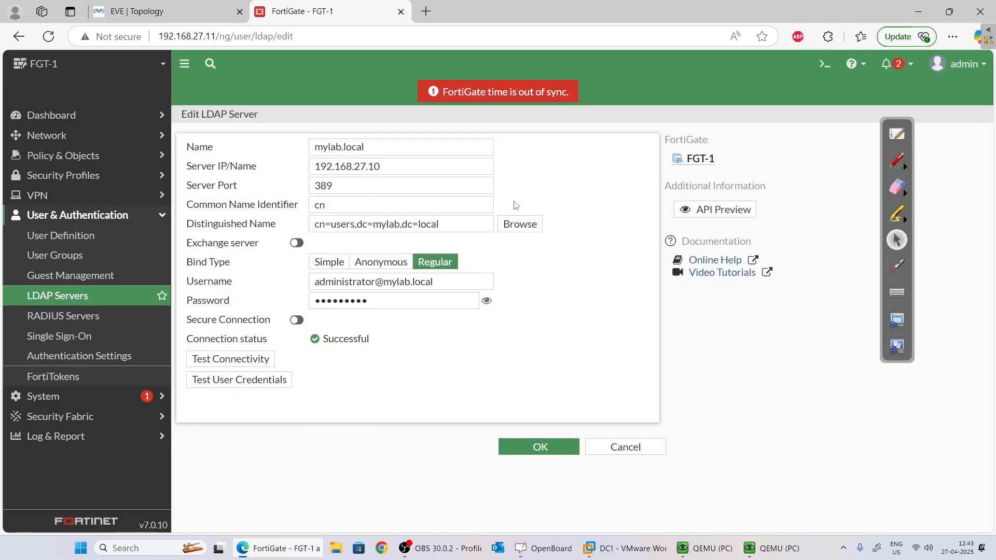
Save the mylab.local LDAP server, then briefly start a new user group.
{"action": "left_click", "coordinate": [538, 446]}
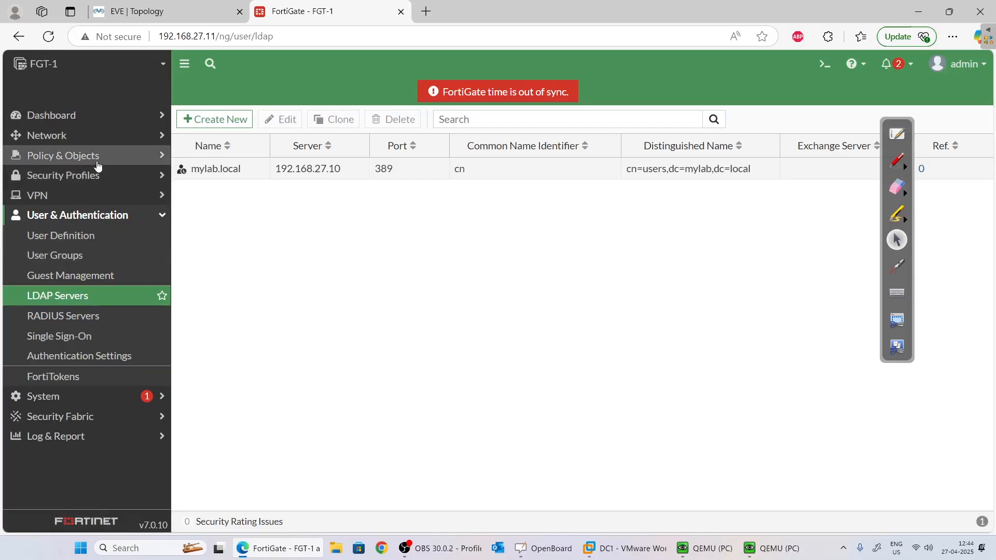
{"action": "left_click", "coordinate": [105, 262]}
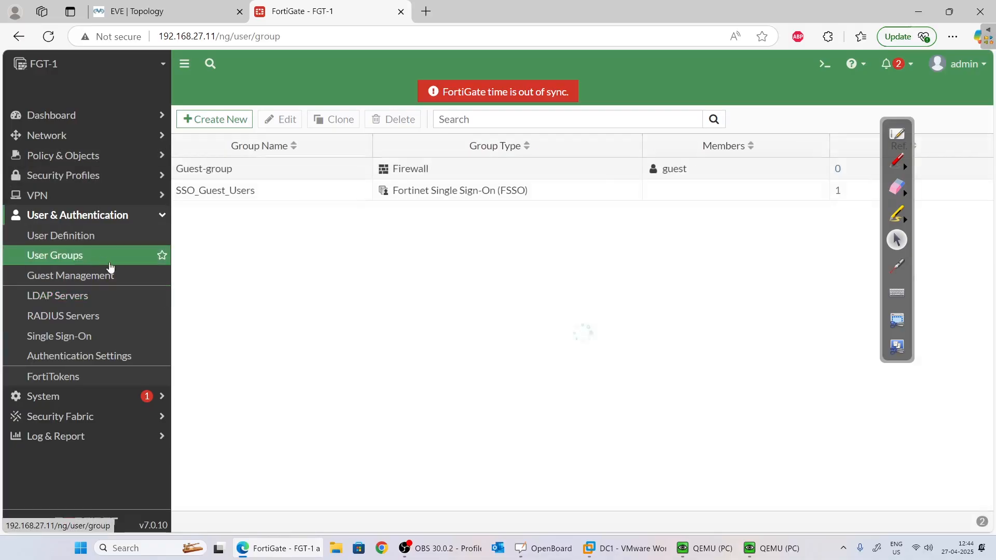
{"action": "left_click", "coordinate": [221, 125]}
{"action": "left_click", "coordinate": [311, 166]}
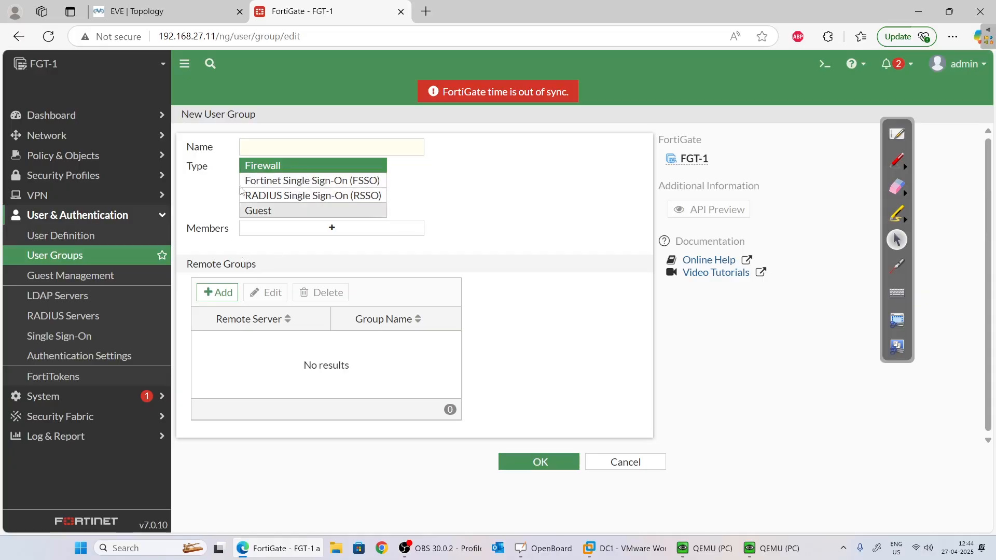
{"action": "left_click", "coordinate": [275, 146]}
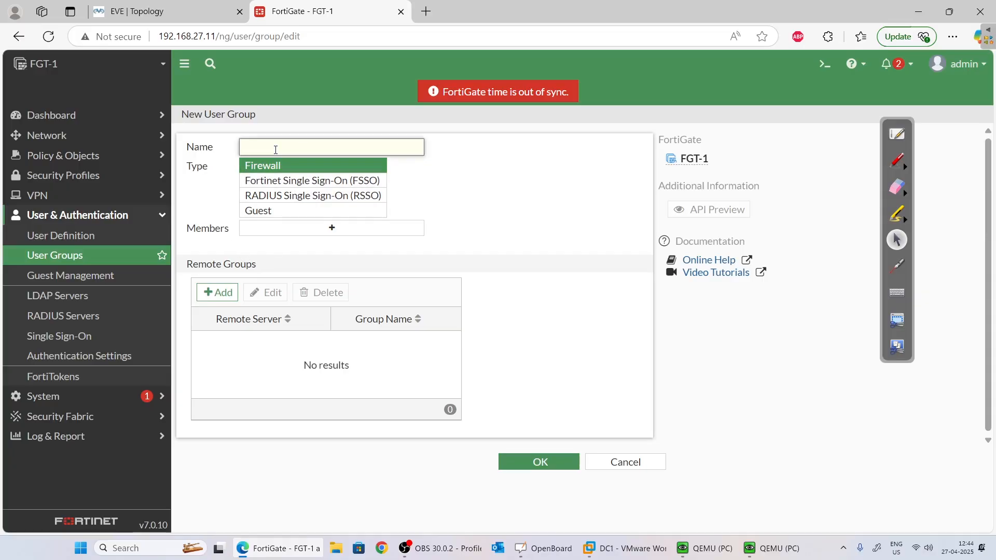
Go to Policy & Objects > Firewall Policy.
{"action": "left_click", "coordinate": [88, 135]}
{"action": "left_click", "coordinate": [78, 377]}
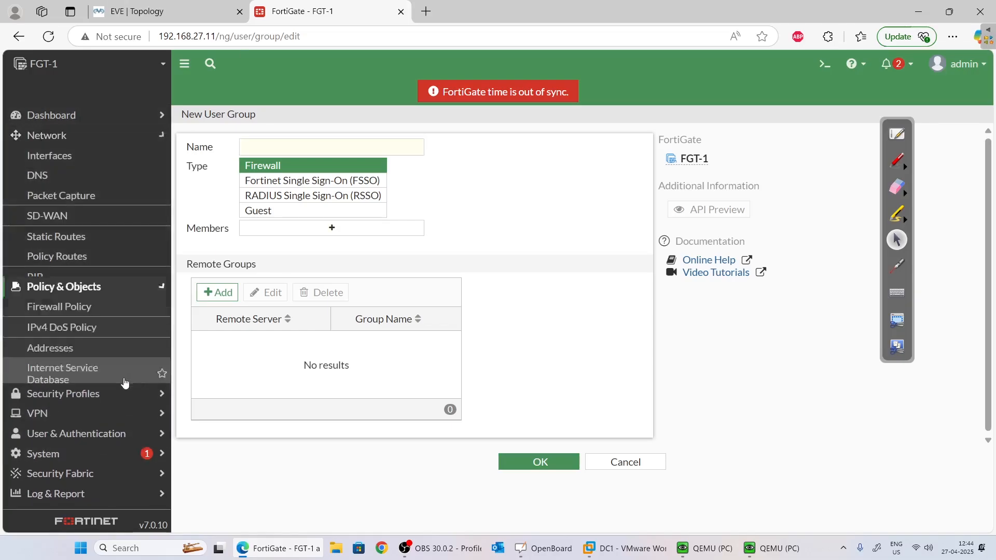
{"action": "left_click", "coordinate": [94, 173]}
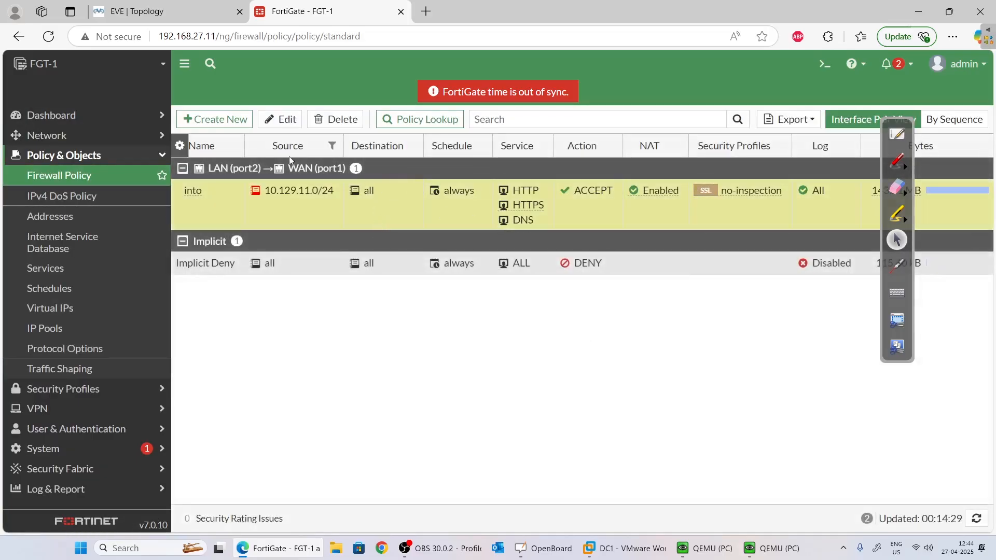
Edit policy 'into' and launch new-user creation from its Source picker's User tab.
{"action": "left_click", "coordinate": [281, 119]}
{"action": "double_click", "coordinate": [544, 269]}
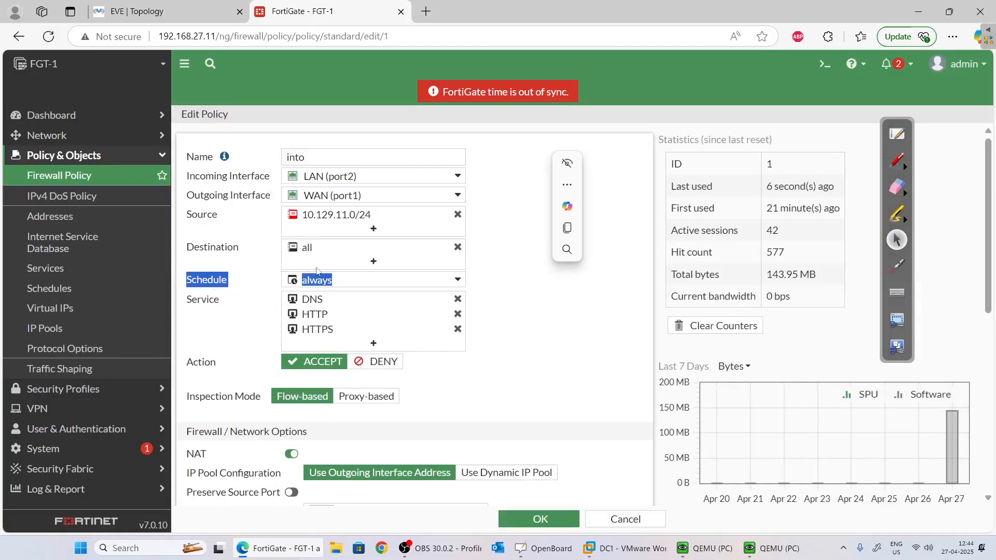
{"action": "left_click", "coordinate": [579, 270]}
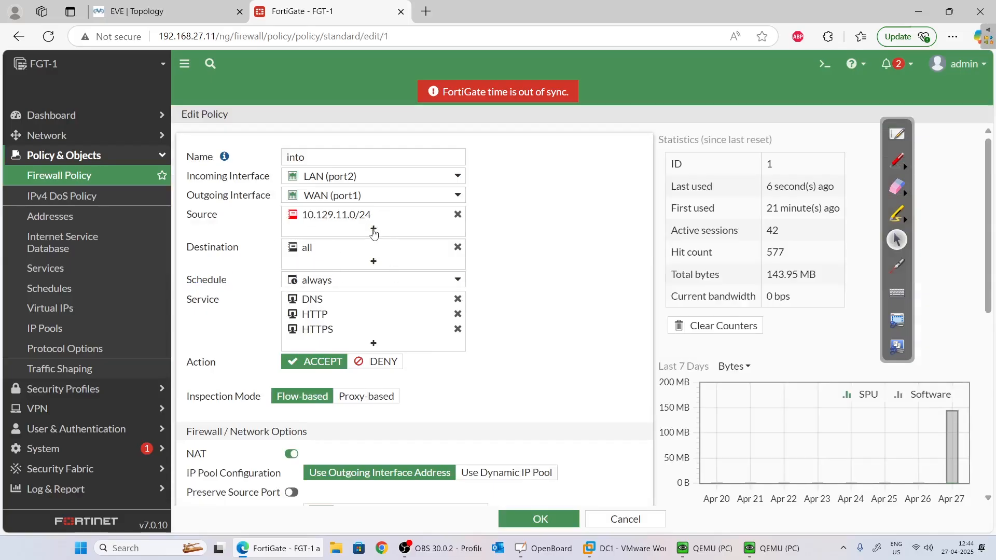
{"action": "left_click", "coordinate": [373, 228]}
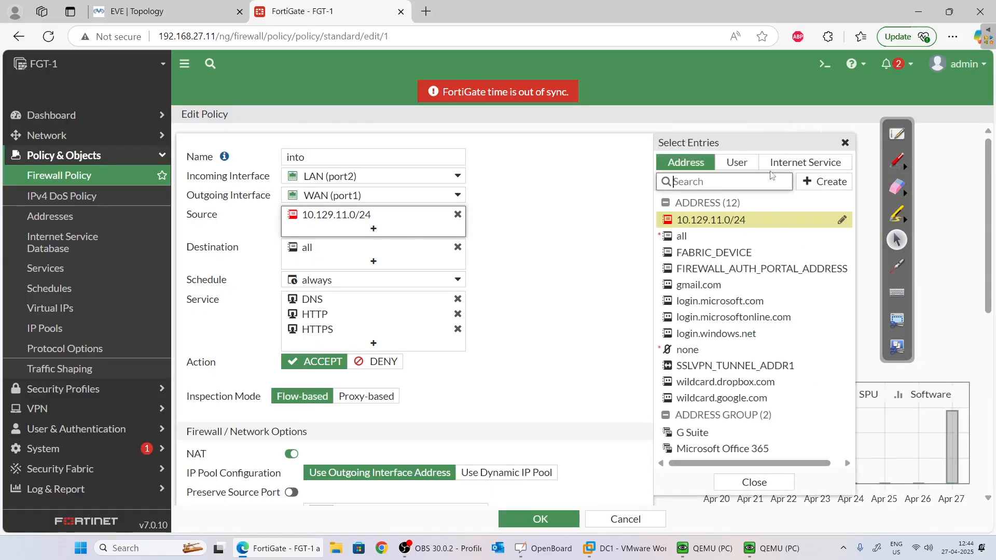
{"action": "left_click", "coordinate": [736, 162]}
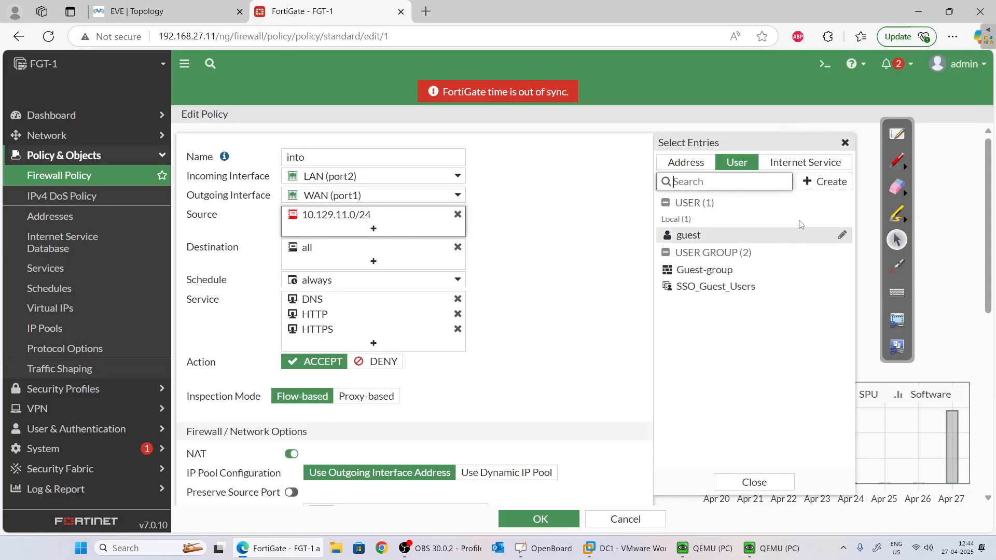
{"action": "left_click", "coordinate": [834, 188]}
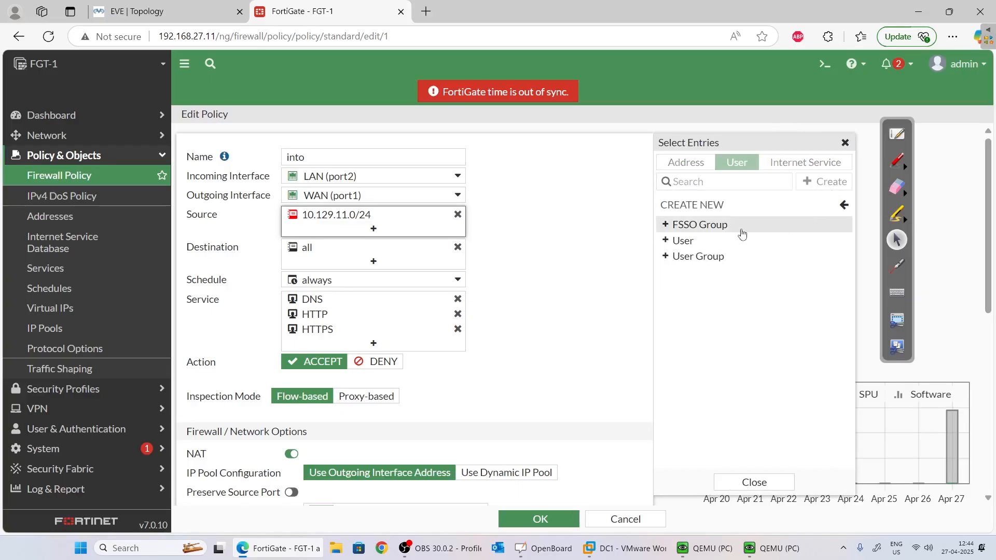
{"action": "left_click", "coordinate": [728, 244]}
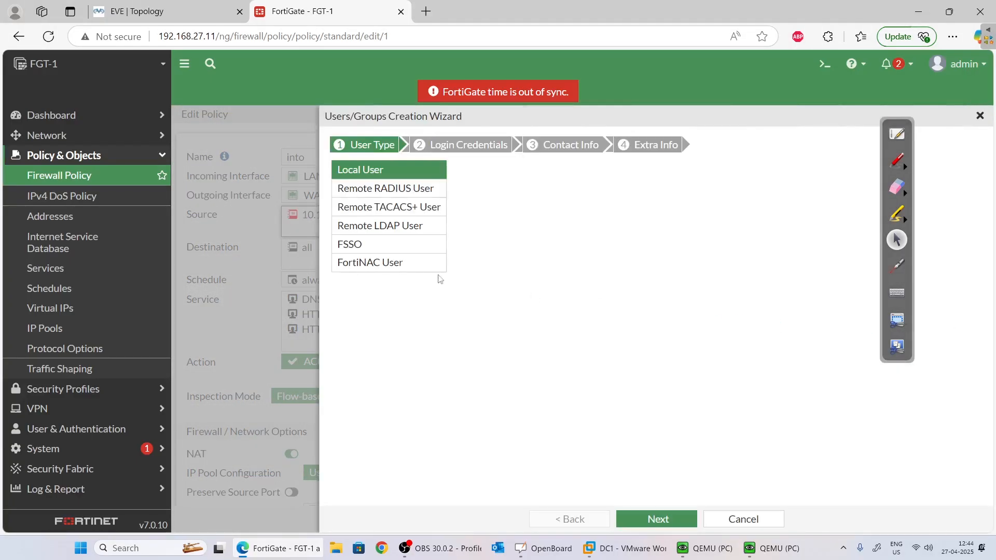
Import remote LDAP user xyz from server mylab.local through the creation wizard.
{"action": "left_click", "coordinate": [412, 226]}
{"action": "left_click", "coordinate": [664, 518]}
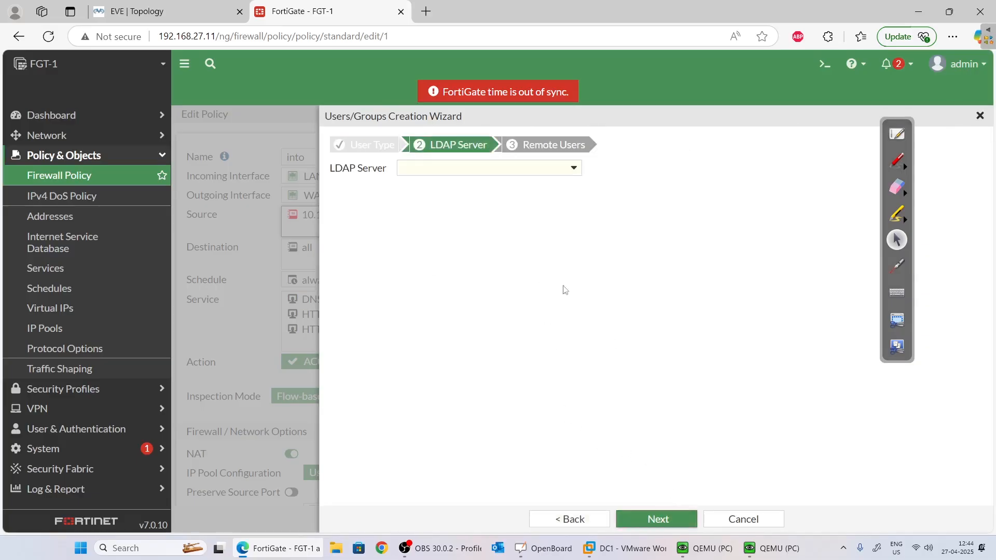
{"action": "left_click", "coordinate": [527, 165]}
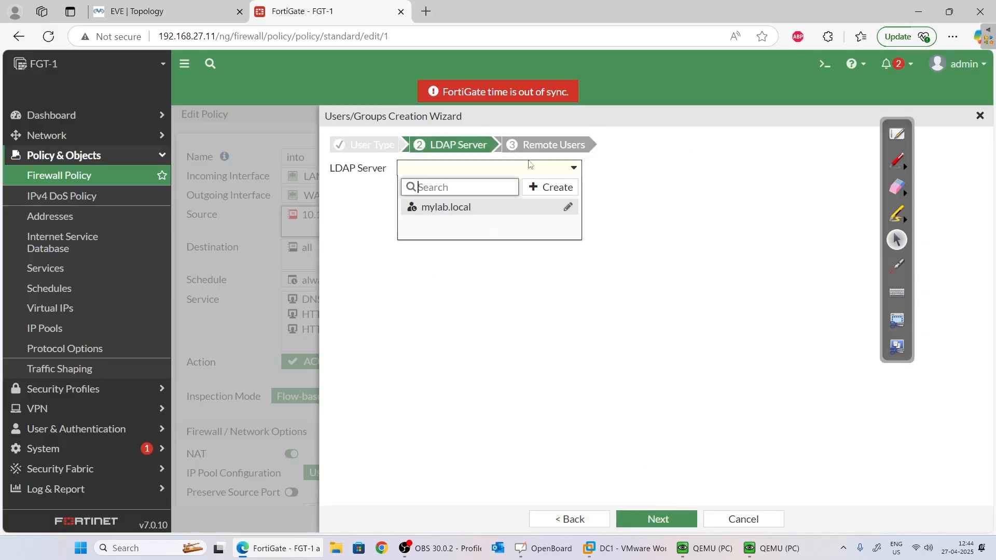
{"action": "left_click", "coordinate": [491, 211]}
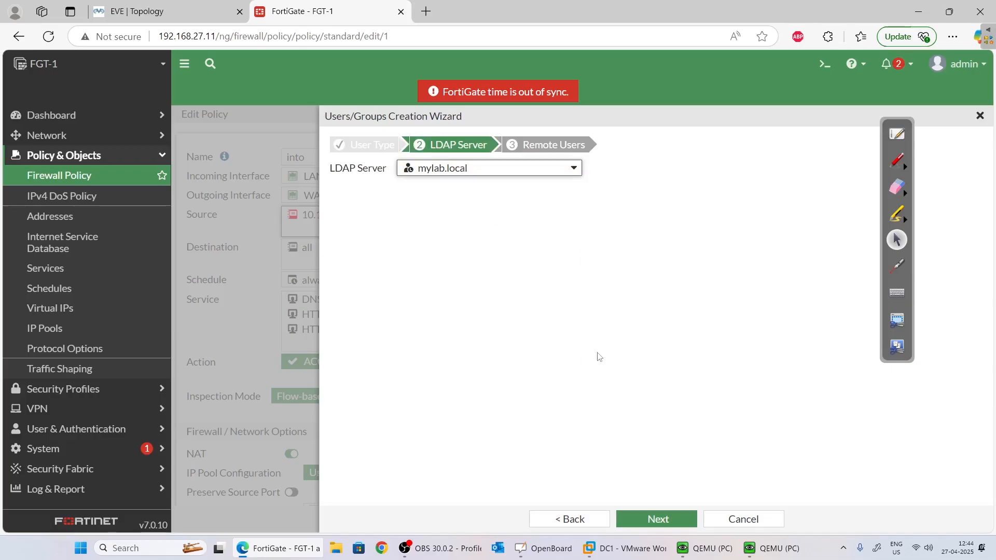
{"action": "left_click", "coordinate": [674, 521]}
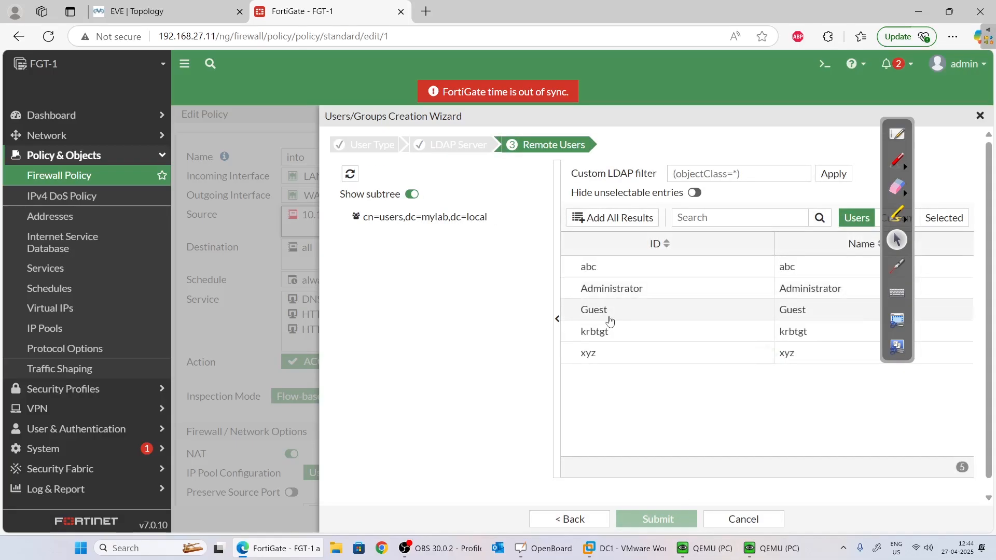
{"action": "left_click", "coordinate": [605, 358]}
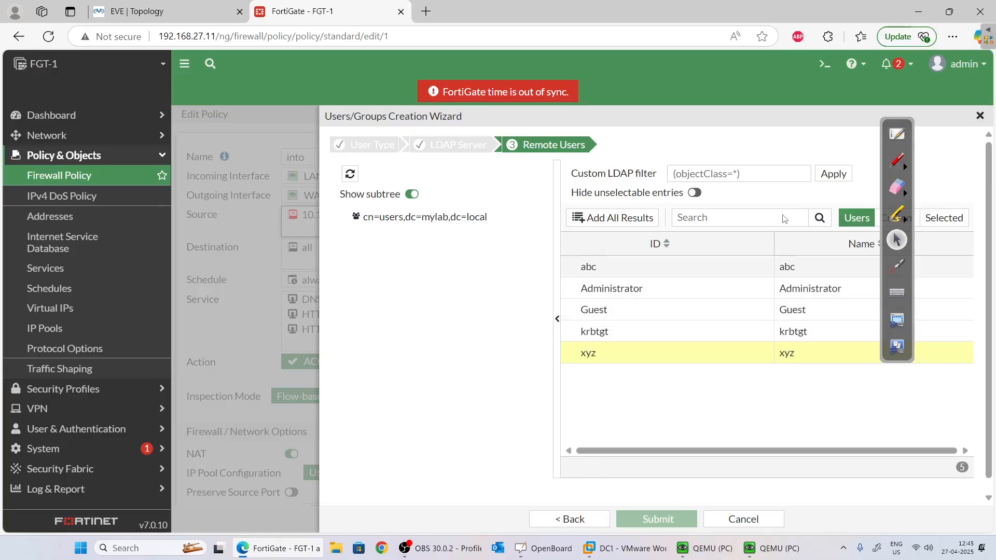
{"action": "right_click", "coordinate": [621, 352]}
{"action": "left_click", "coordinate": [691, 359]}
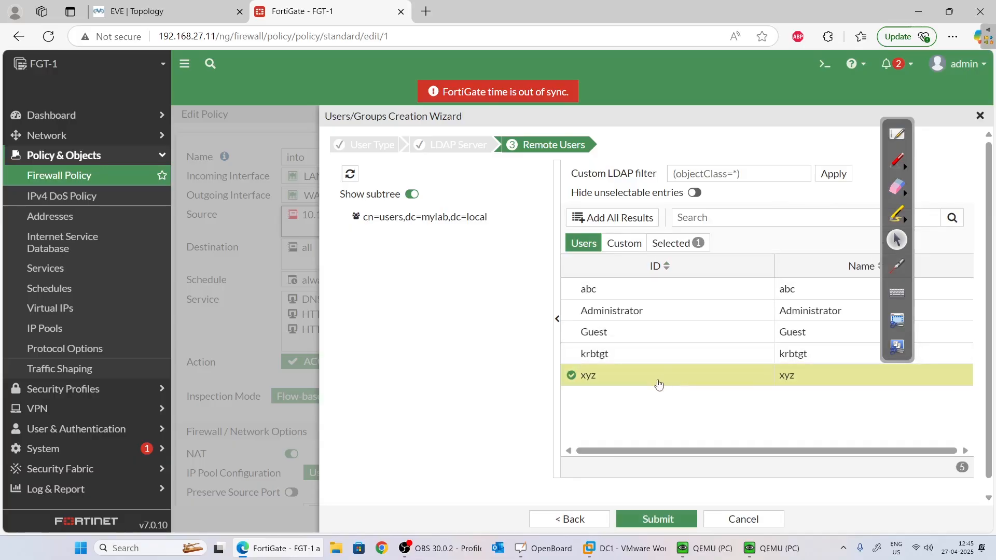
{"action": "left_click", "coordinate": [658, 518]}
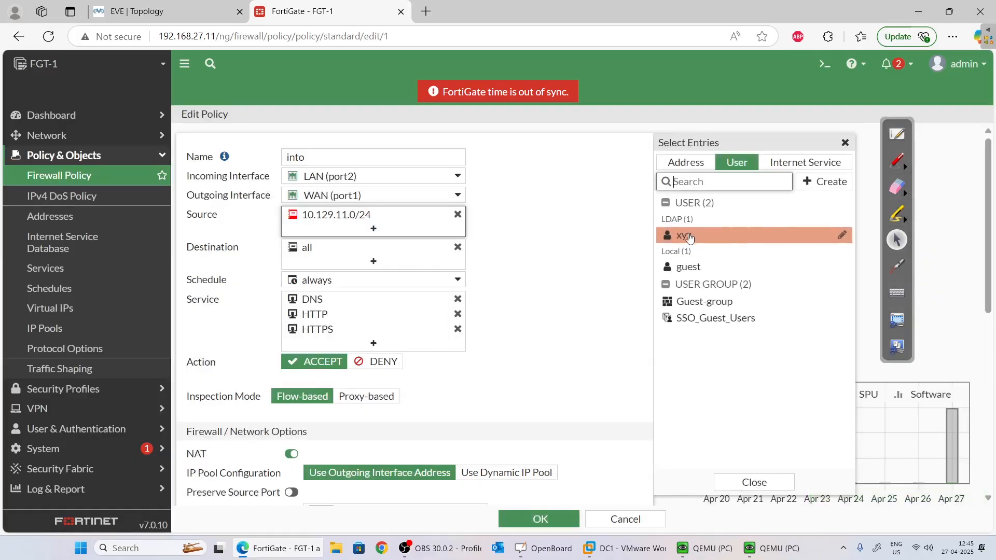
Add xyz to the into policy's Source entries.
{"action": "mouse_move", "coordinate": [688, 240]}
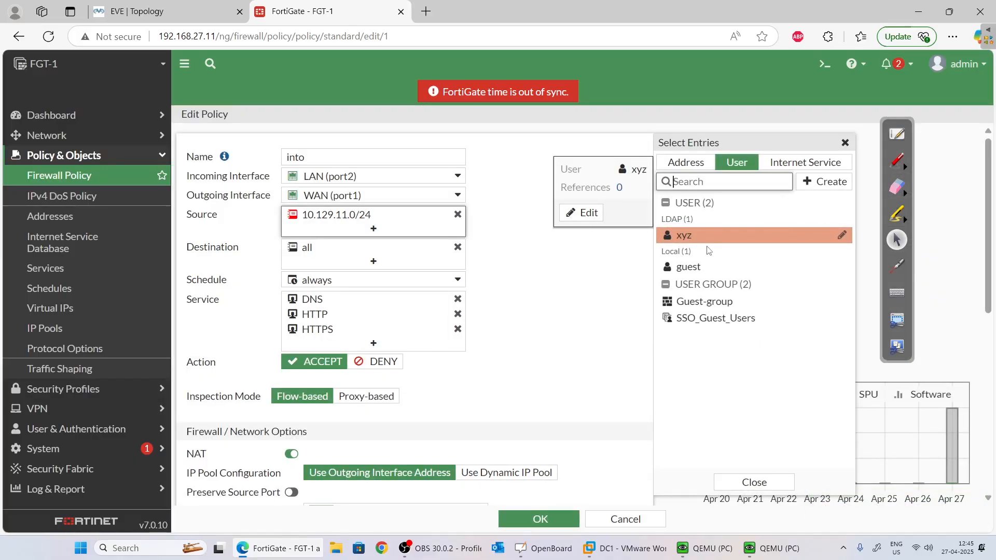
{"action": "left_click", "coordinate": [687, 240]}
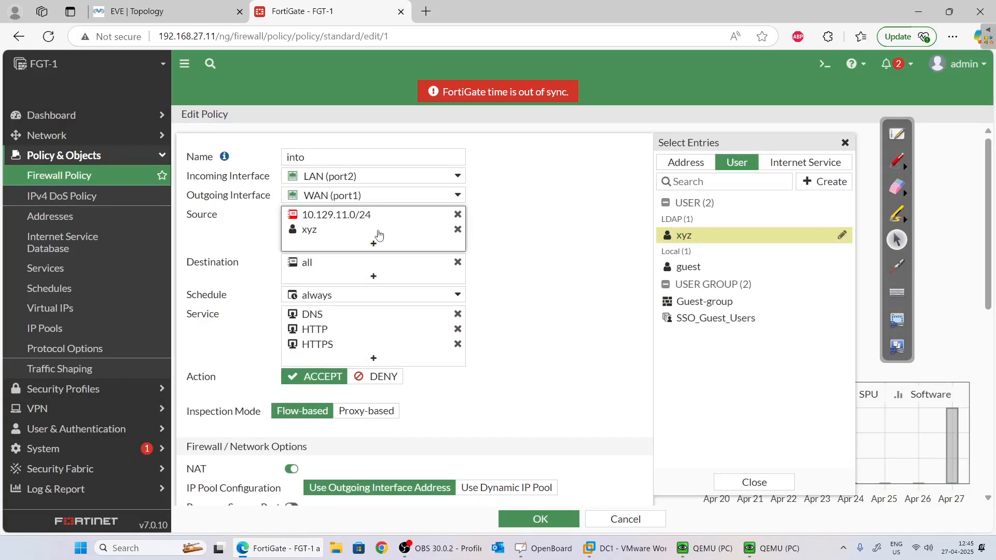
{"action": "mouse_move", "coordinate": [379, 234]}
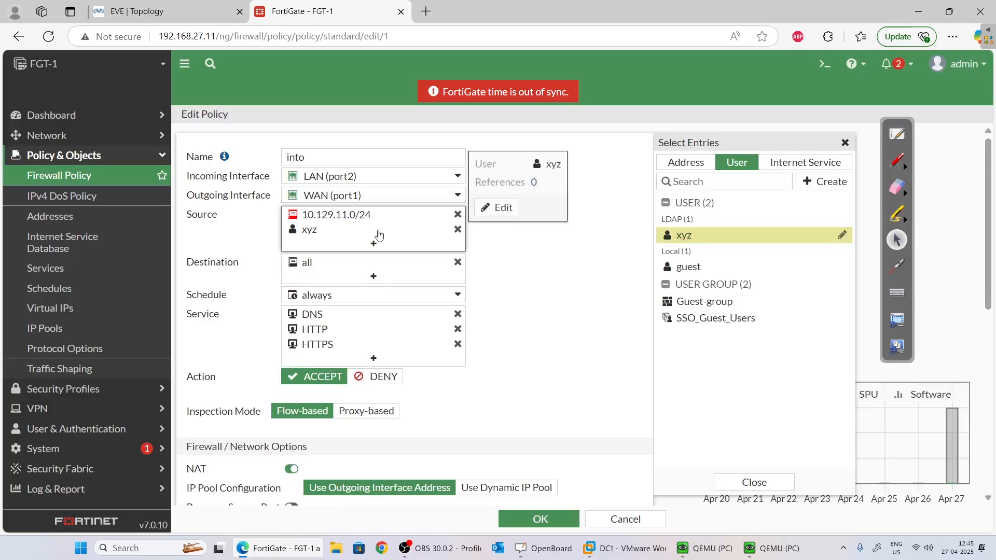
Save policy 'into' with xyz as a source, then launch Edge on the client PC.
{"action": "left_click", "coordinate": [561, 521]}
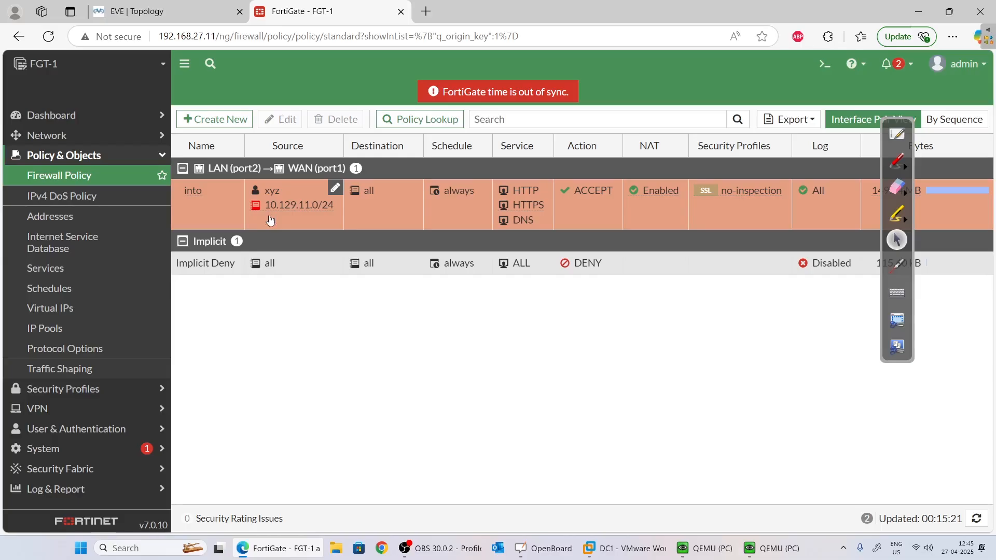
{"action": "mouse_move", "coordinate": [312, 215]}
{"action": "mouse_move", "coordinate": [261, 200]}
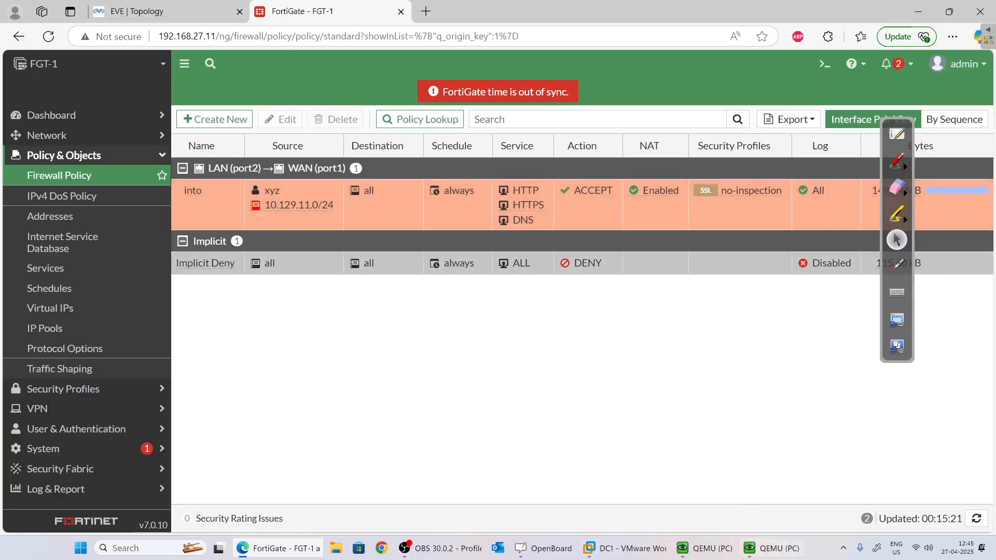
{"action": "left_click", "coordinate": [767, 548]}
{"action": "left_click", "coordinate": [340, 494]}
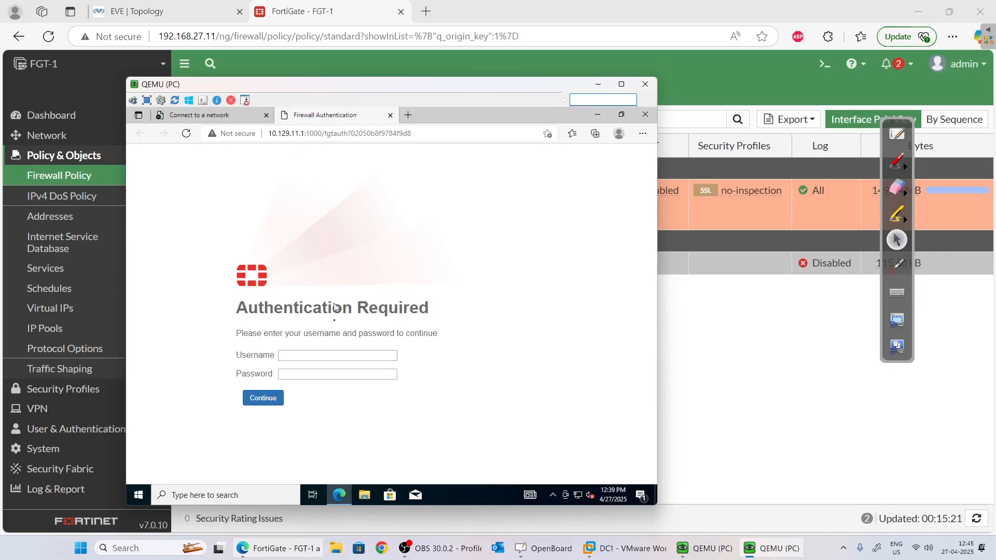
Log in at the firewall authentication page as xyz with its password.
{"action": "left_click", "coordinate": [333, 357]}
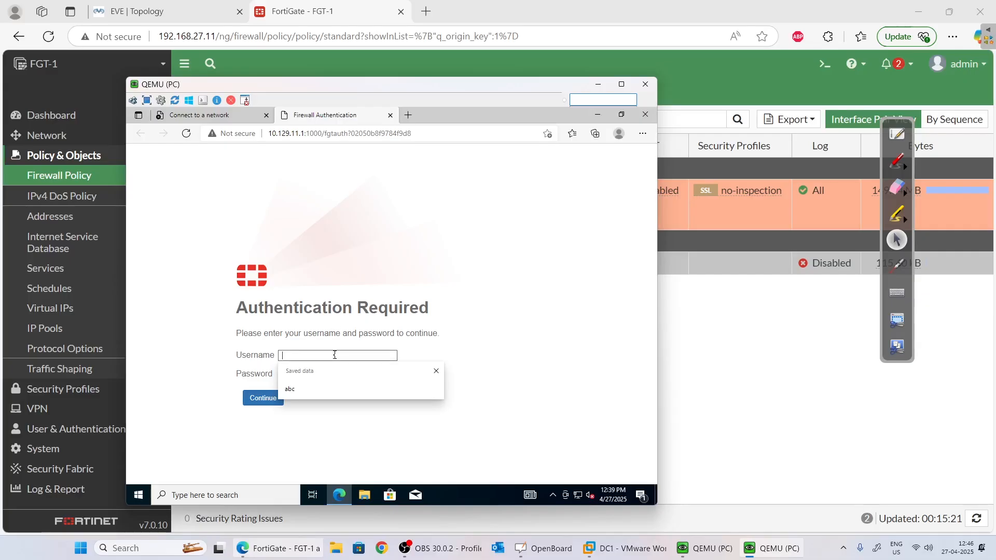
{"action": "type", "text": "xyz"}
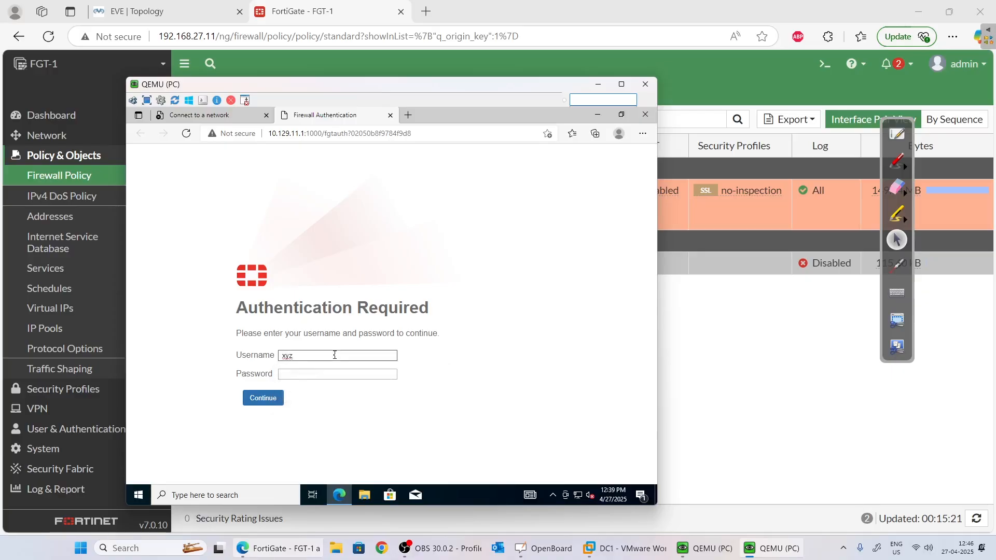
{"action": "key", "text": "Tab"}
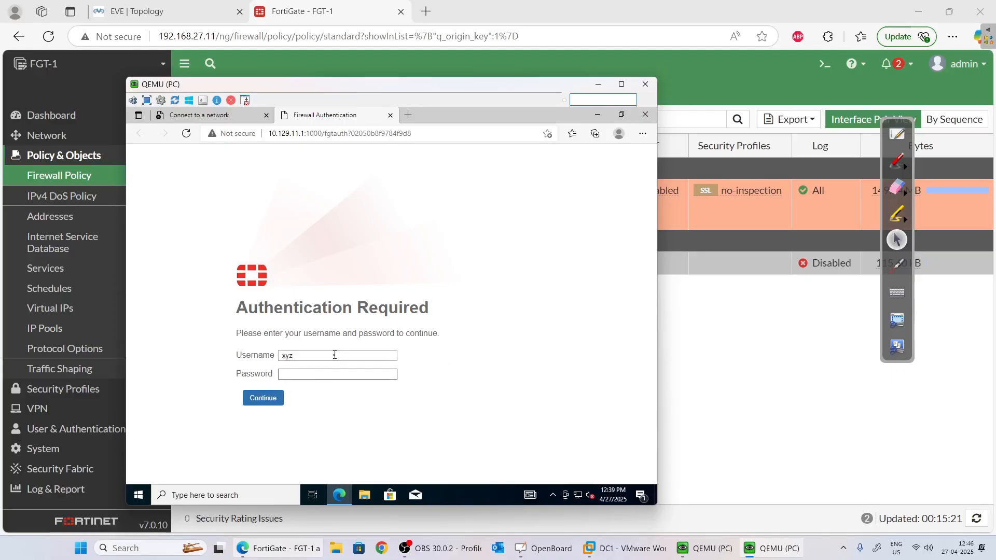
{"action": "type", "text": "x"}
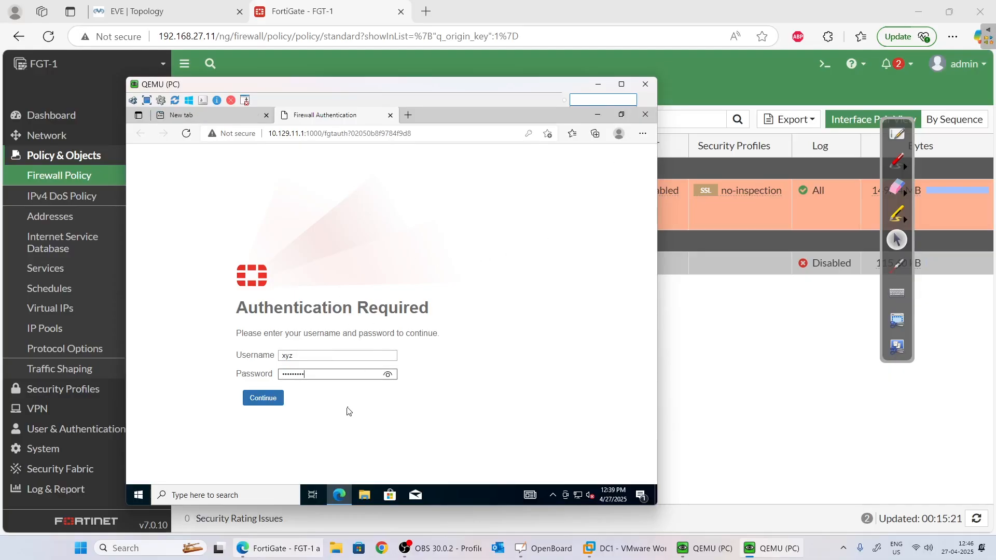
{"action": "left_click", "coordinate": [270, 399]}
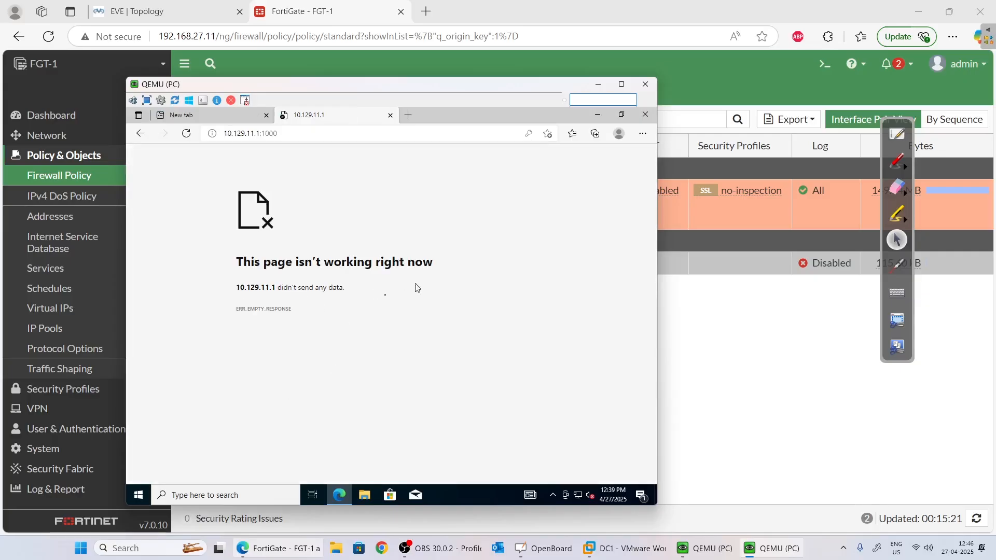
{"action": "left_click", "coordinate": [172, 115]}
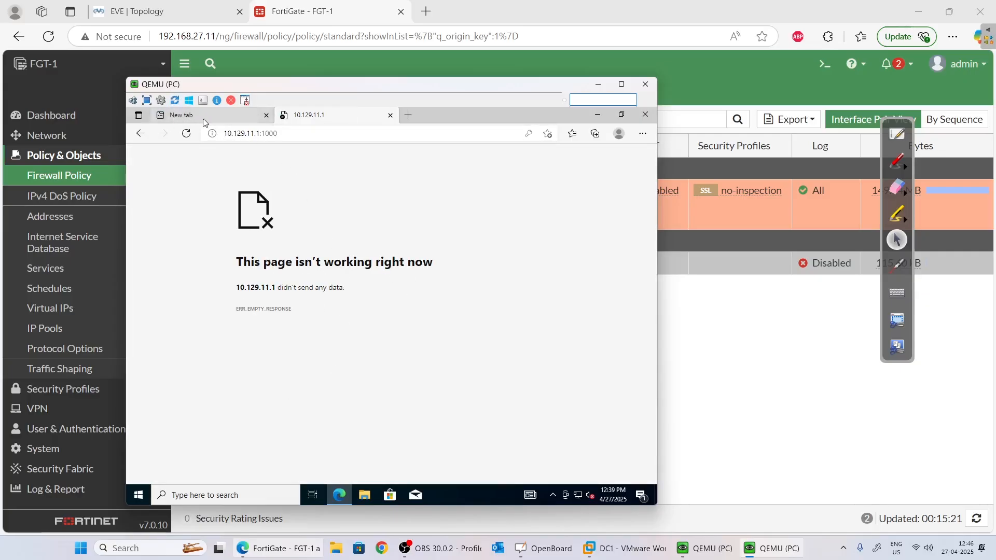
{"action": "type", "text": "www."}
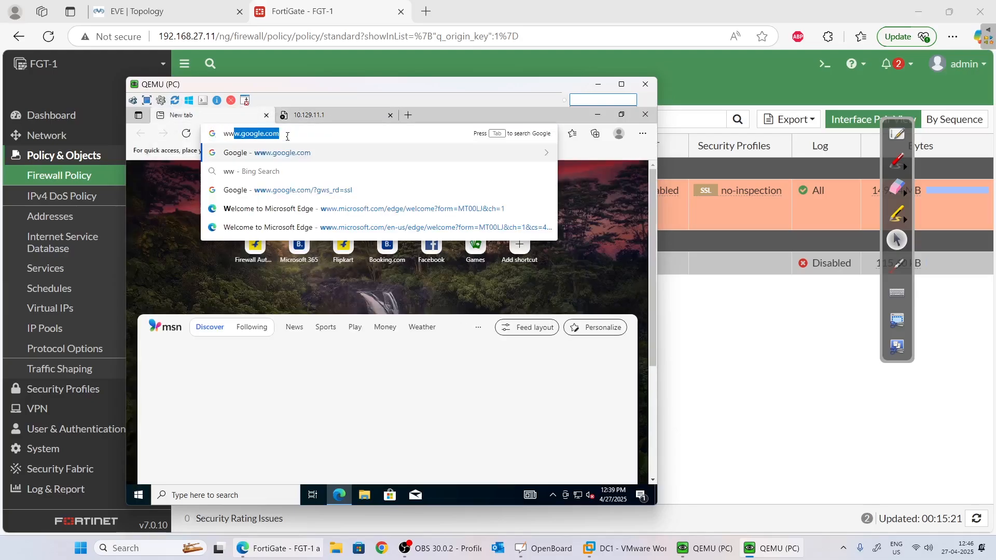
{"action": "key", "text": "Return"}
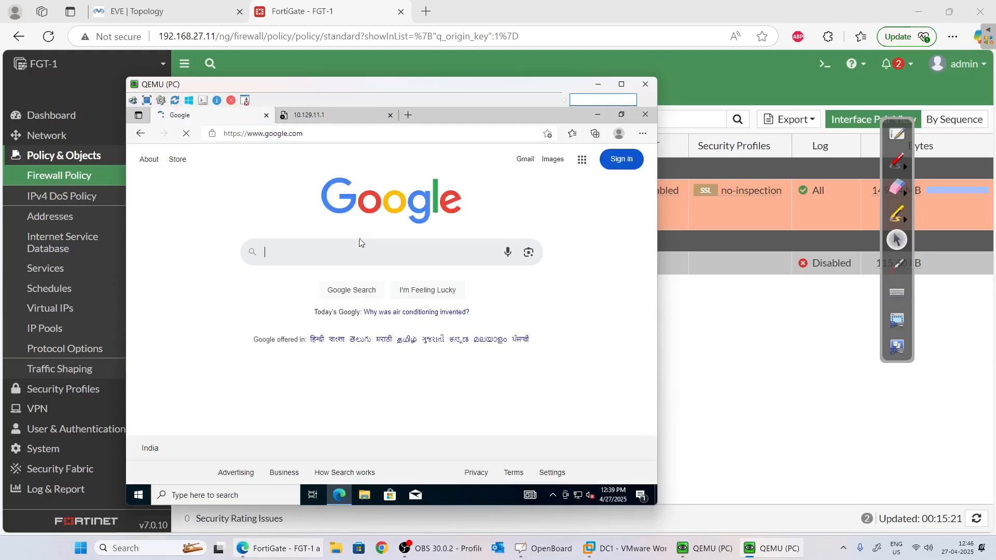
{"action": "left_click", "coordinate": [598, 85]}
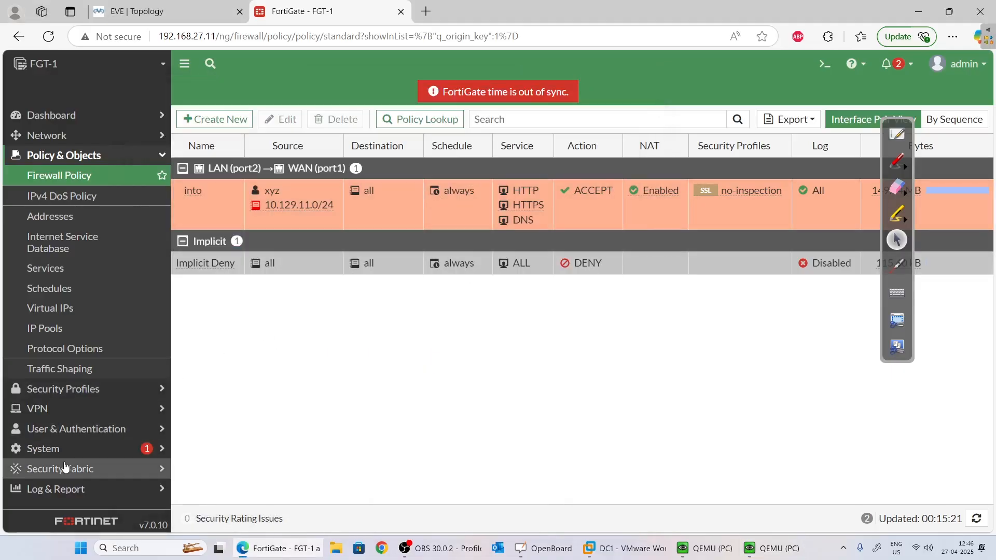
Review xyz's sessions in Log & Report > Forward Traffic, then switch to the DC1 VM.
{"action": "left_click", "coordinate": [87, 490]}
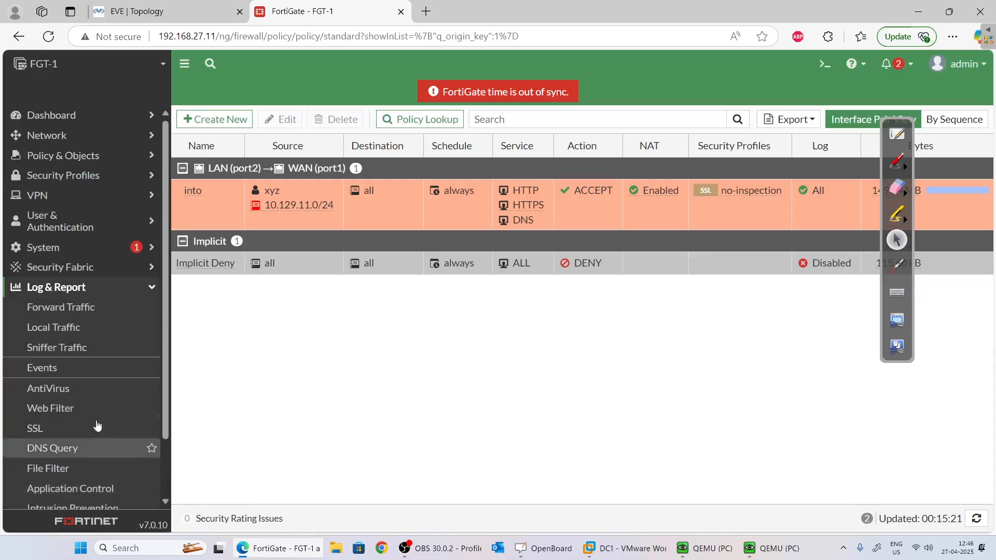
{"action": "left_click", "coordinate": [85, 318]}
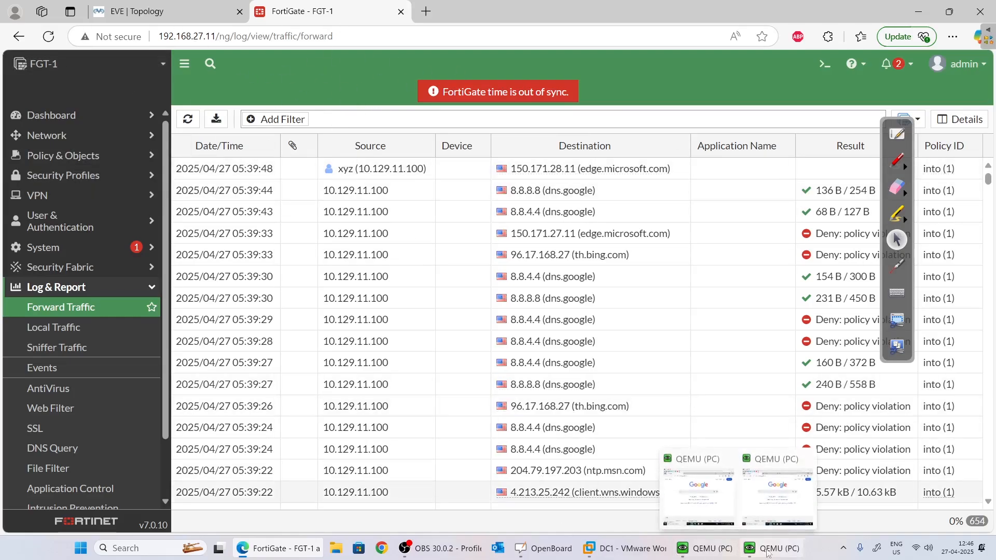
{"action": "left_click", "coordinate": [604, 550]}
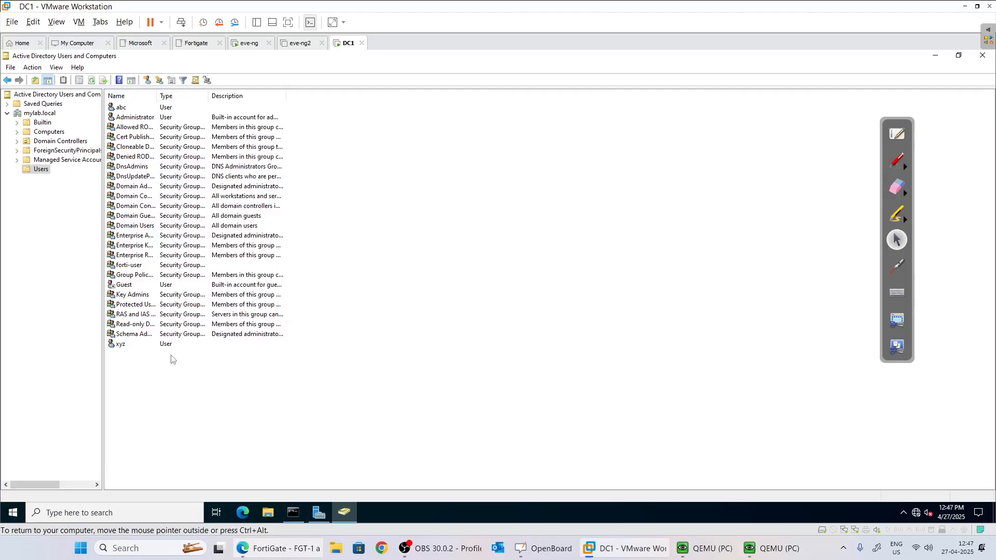
Create a new group named fortiadmins in mylab.local/Users.
{"action": "right_click", "coordinate": [129, 383]}
{"action": "mouse_move", "coordinate": [176, 265]}
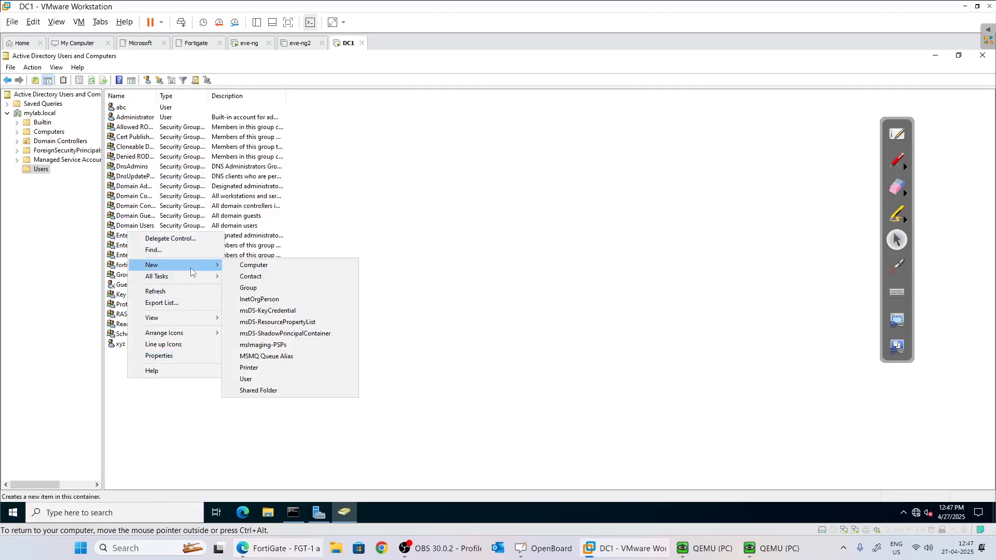
{"action": "left_click", "coordinate": [260, 288]}
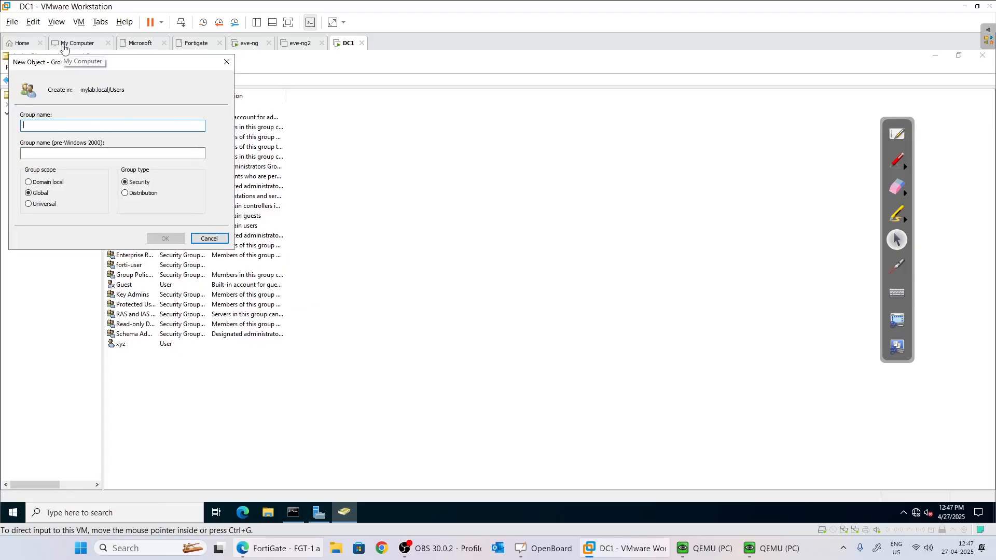
{"action": "type", "text": "fortiadmins"}
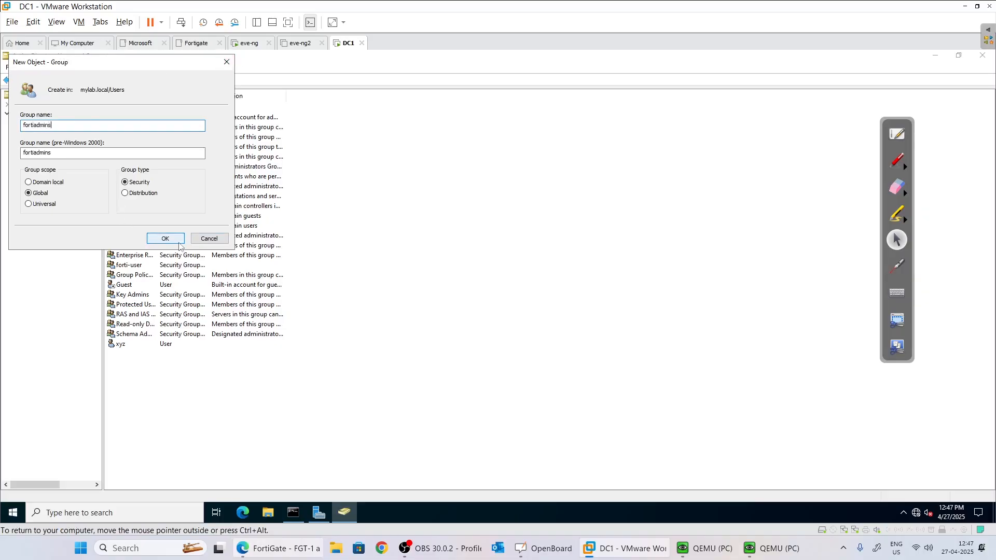
{"action": "left_click", "coordinate": [162, 238]}
Start a new user in Users and enter its logon name.
{"action": "right_click", "coordinate": [150, 400]}
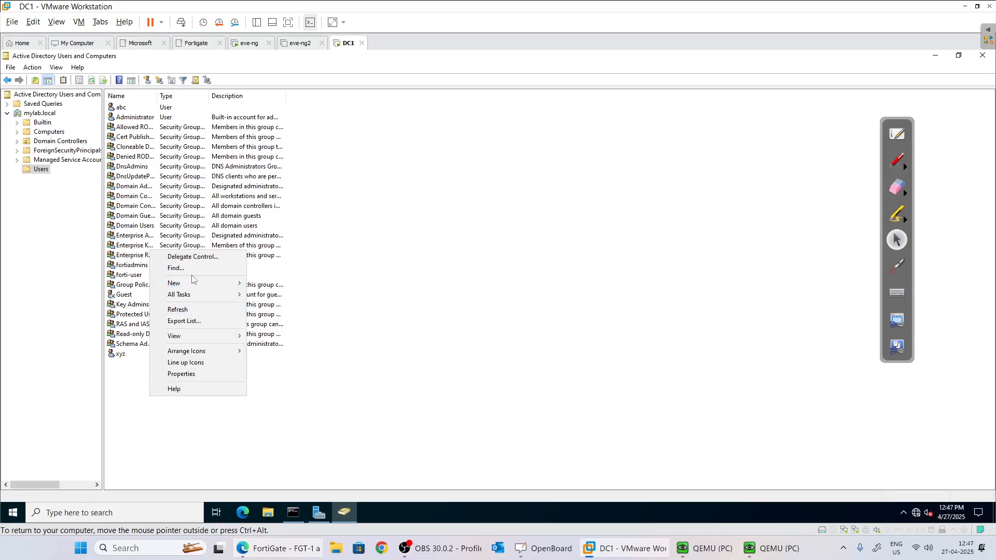
{"action": "mouse_move", "coordinate": [191, 283]}
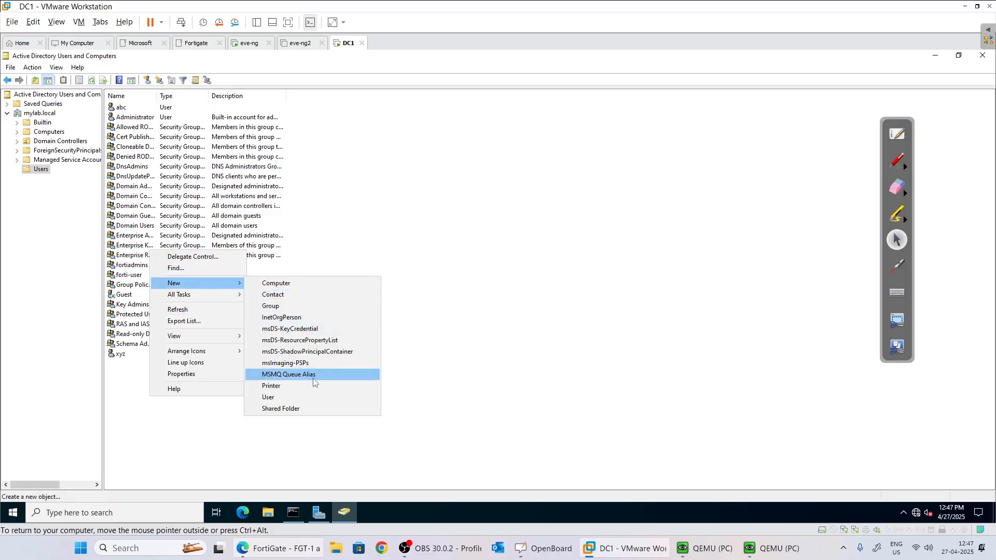
{"action": "left_click", "coordinate": [305, 398]}
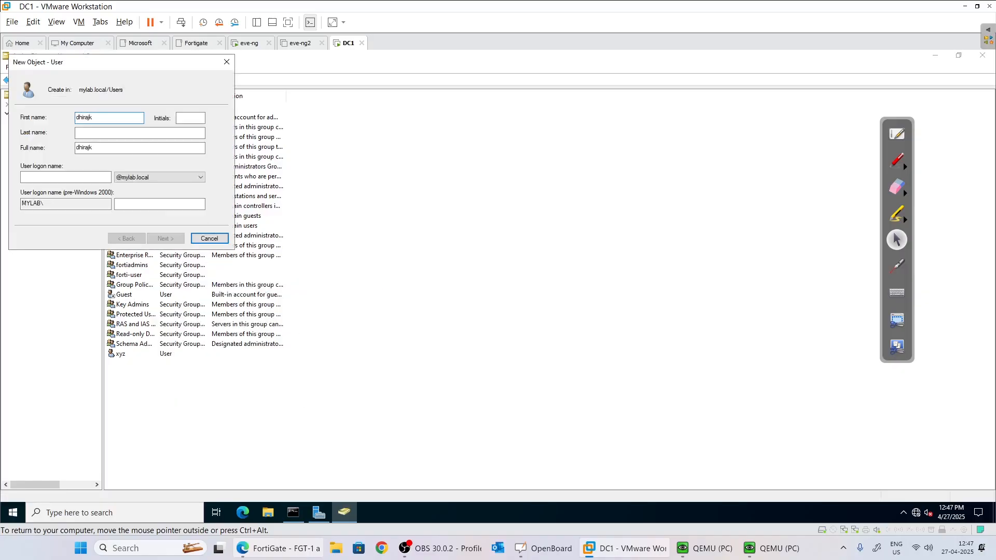
{"action": "left_click", "coordinate": [71, 176]}
{"action": "type", "text": "dhirajk"}
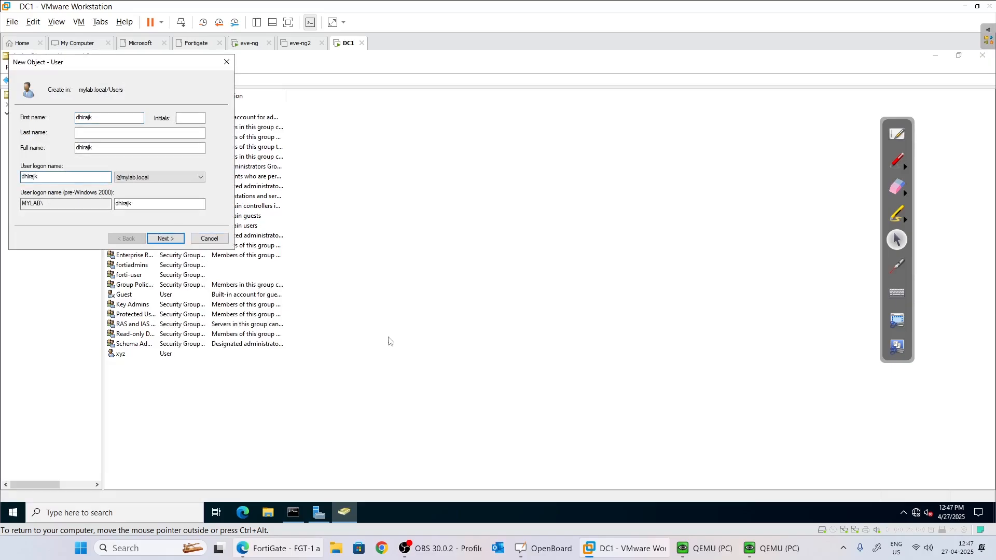
{"action": "left_click", "coordinate": [168, 239]}
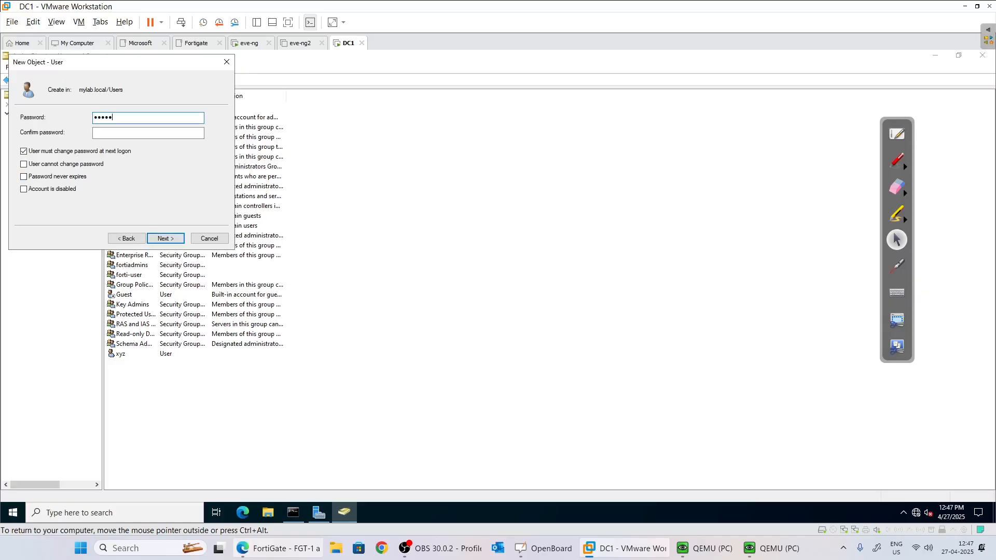
Set a matching password that never expires and cannot be changed, then finish the user.
{"action": "type", "text": "1"}
{"action": "key", "text": "Tab"}
{"action": "type", "text": "••••"}
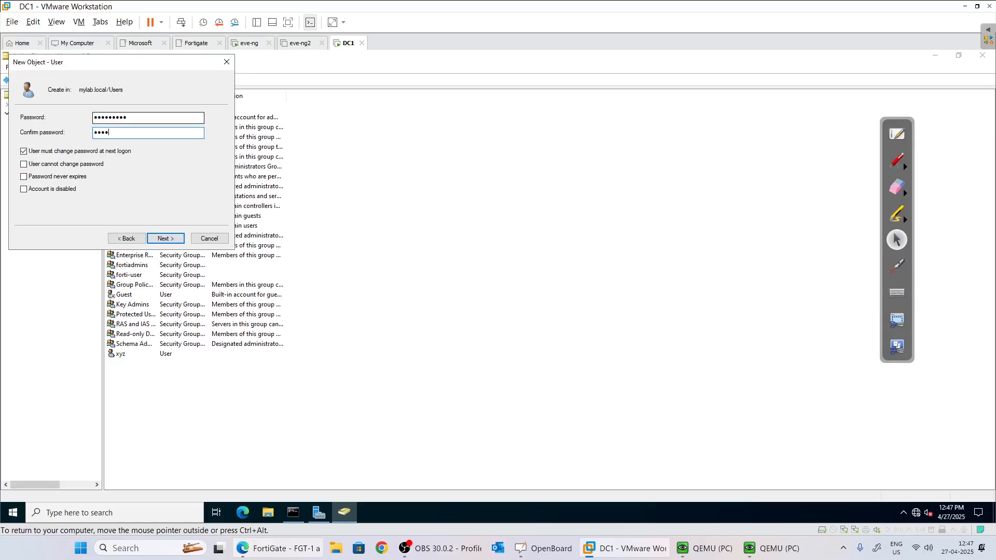
{"action": "type", "text": "•"}
{"action": "key", "text": "Tab"}
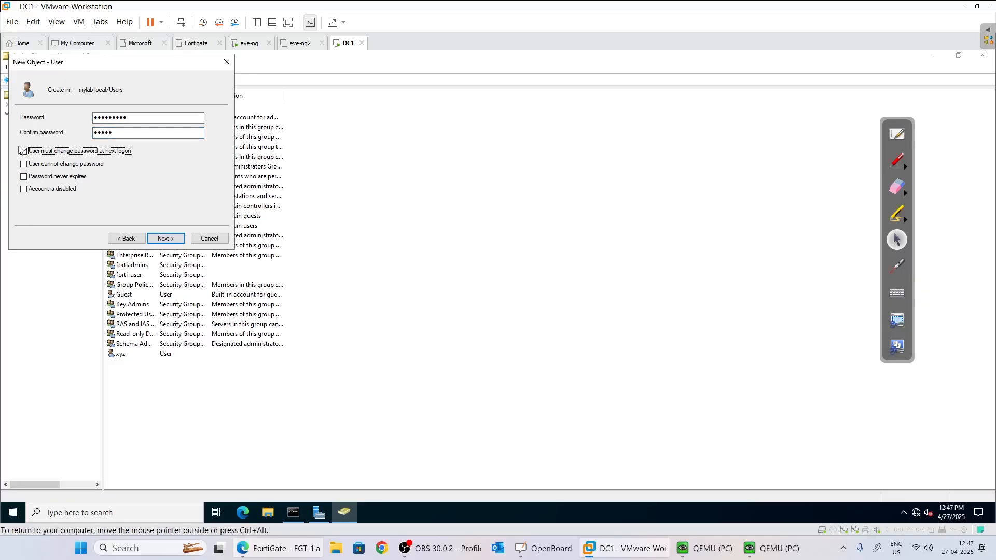
{"action": "left_click", "coordinate": [23, 151]}
{"action": "left_click", "coordinate": [29, 165]}
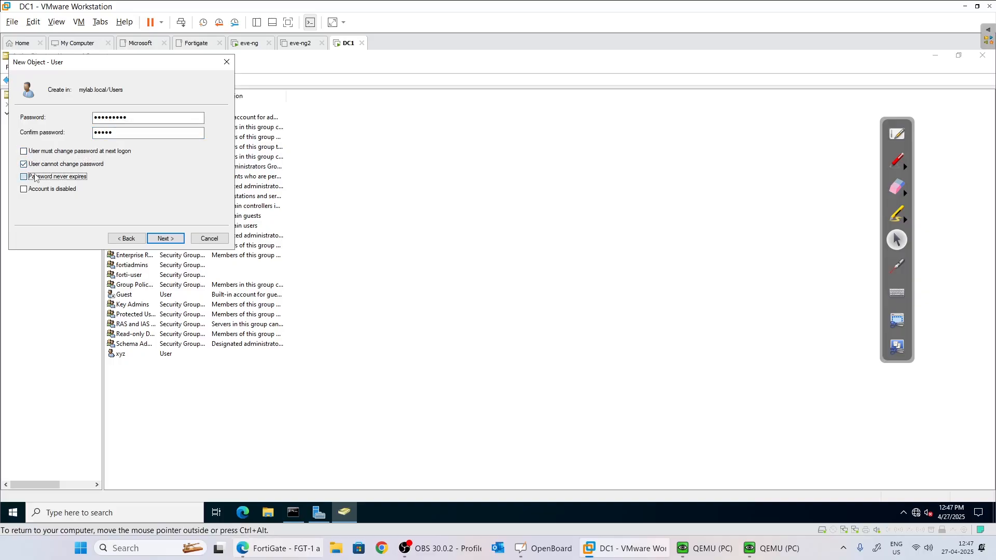
{"action": "left_click", "coordinate": [177, 240]}
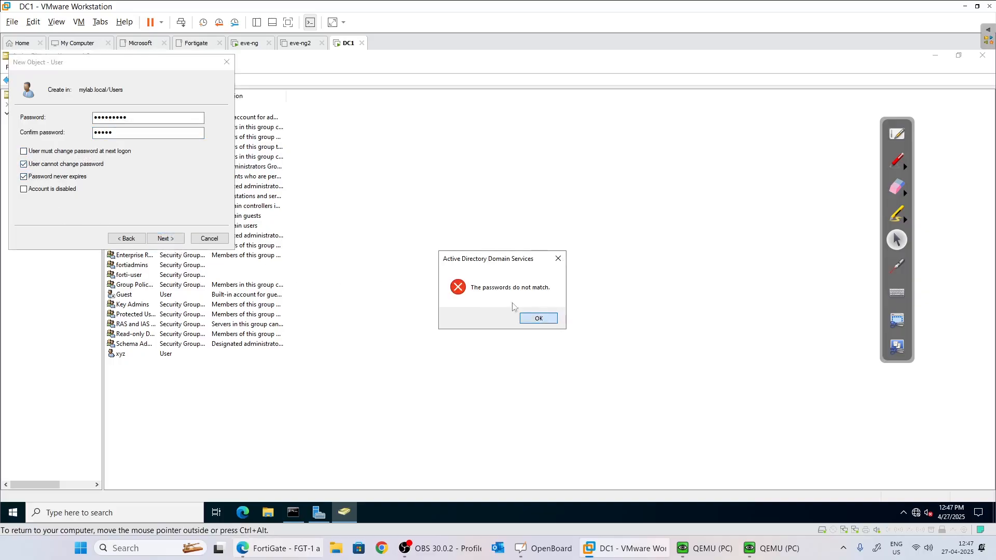
{"action": "left_click", "coordinate": [538, 318]}
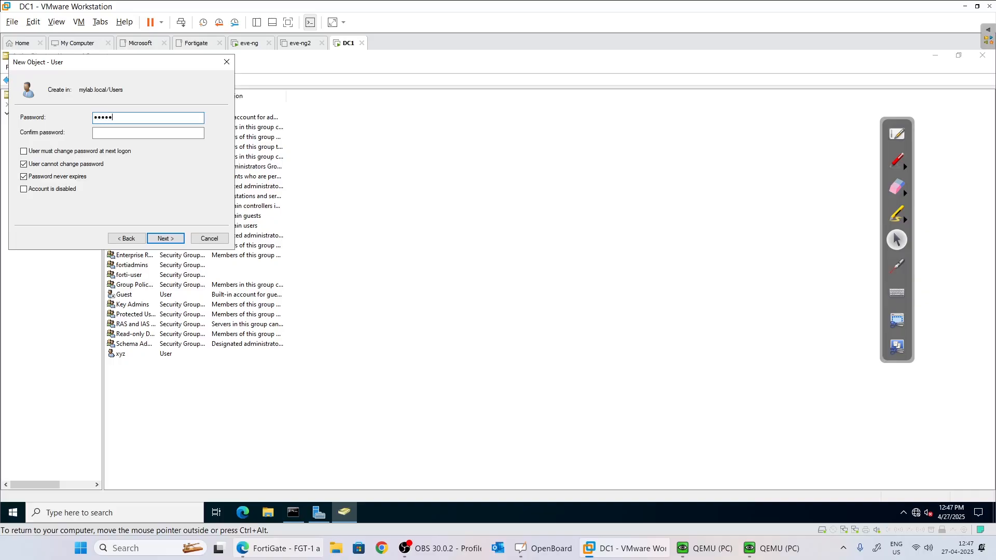
{"action": "type", "text": "•••••••••"}
{"action": "left_click", "coordinate": [164, 240]}
{"action": "left_click", "coordinate": [165, 239]}
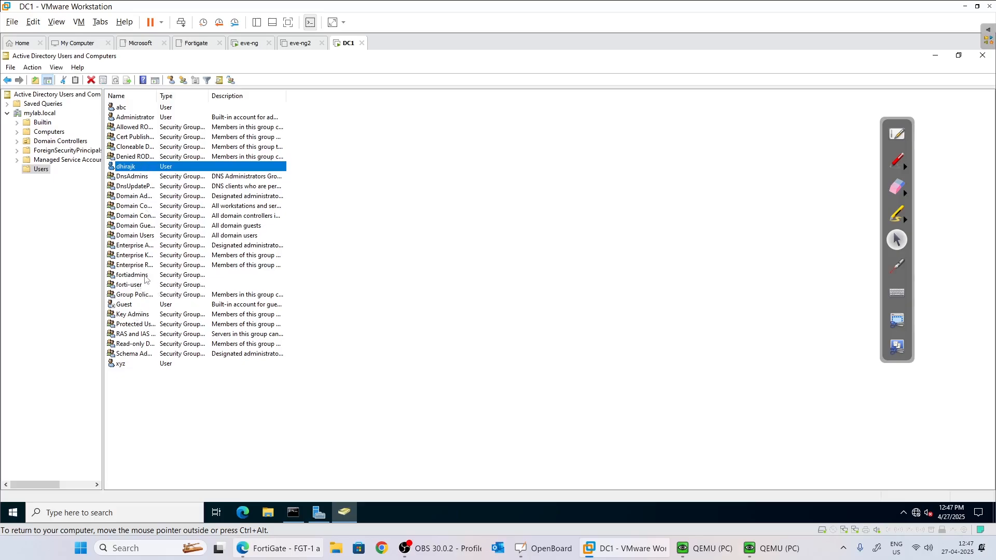
Add the new user to the fortiadmins group's Members list and apply the change.
{"action": "right_click", "coordinate": [145, 276]}
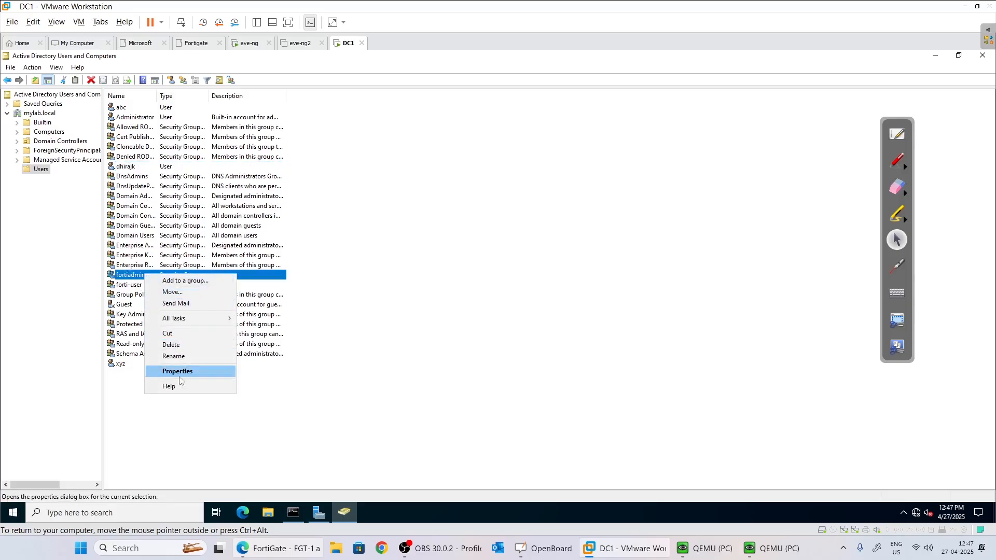
{"action": "left_click", "coordinate": [181, 373]}
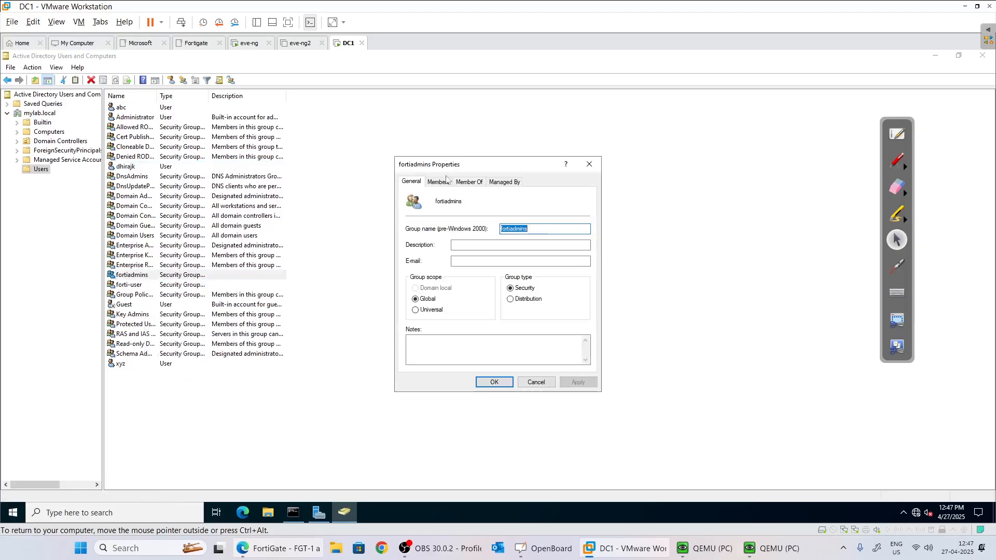
{"action": "left_click", "coordinate": [438, 182]}
{"action": "left_click", "coordinate": [433, 355]}
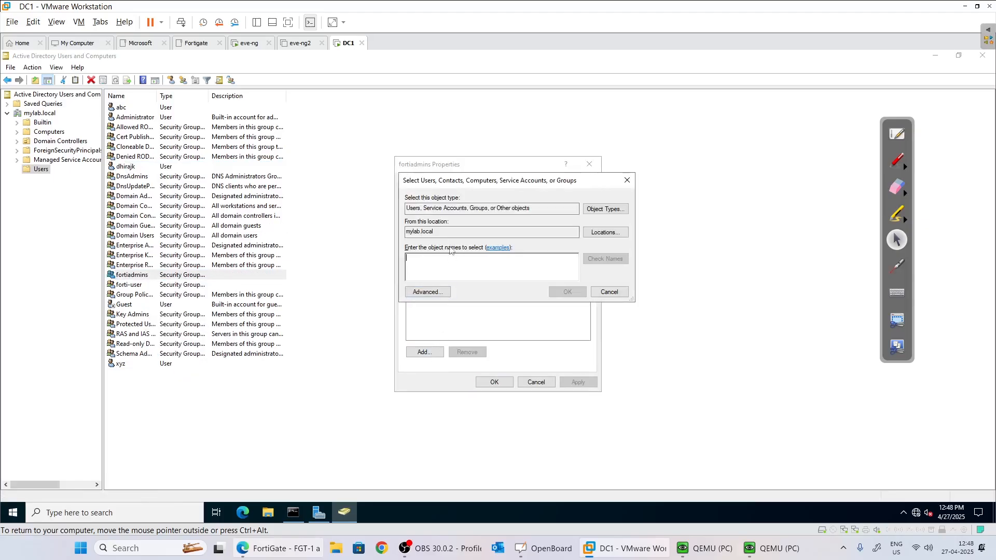
{"action": "type", "text": "dhirajk"}
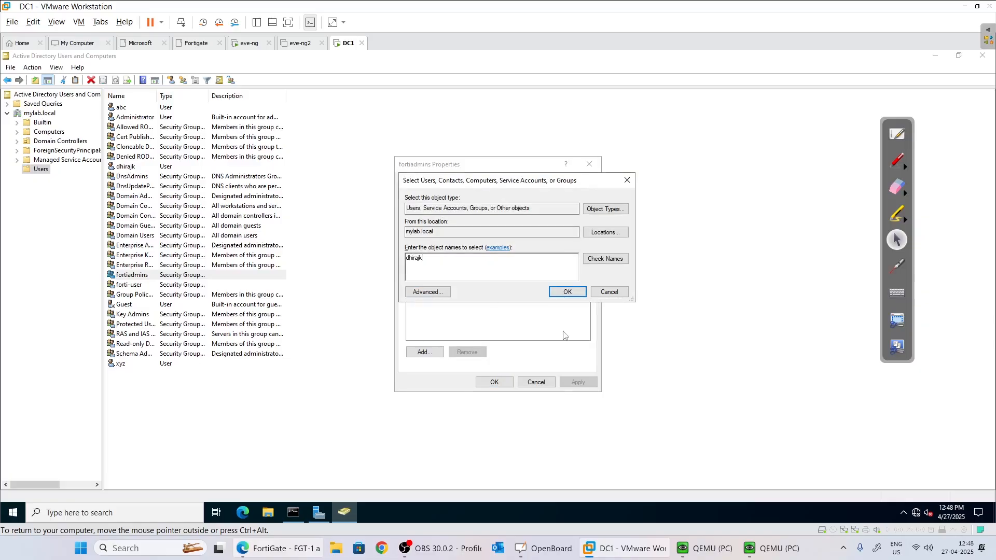
{"action": "left_click", "coordinate": [605, 259]}
{"action": "left_click", "coordinate": [567, 292]}
{"action": "left_click", "coordinate": [589, 382]}
{"action": "left_click", "coordinate": [494, 382]}
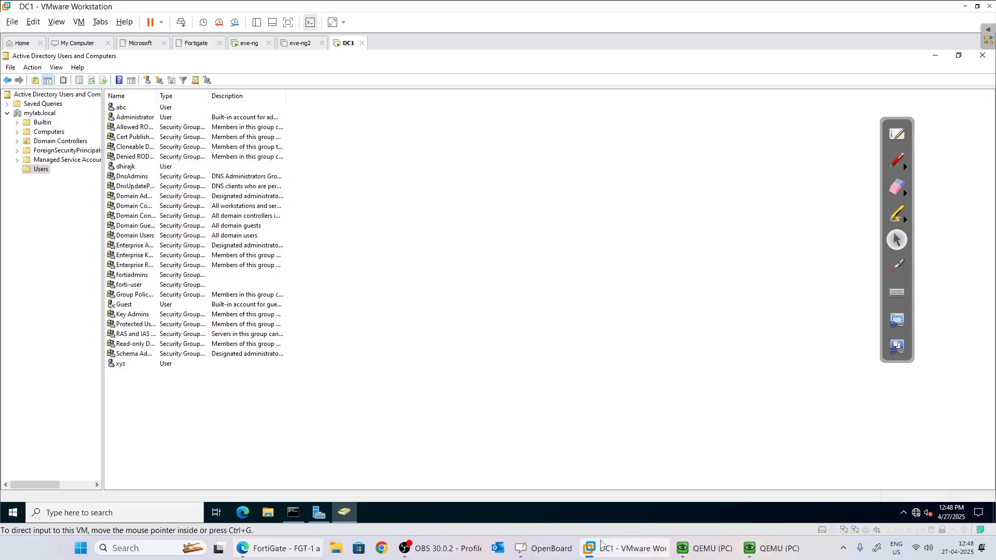
Start a new user group from User & Authentication > User Groups.
{"action": "left_click", "coordinate": [263, 548]}
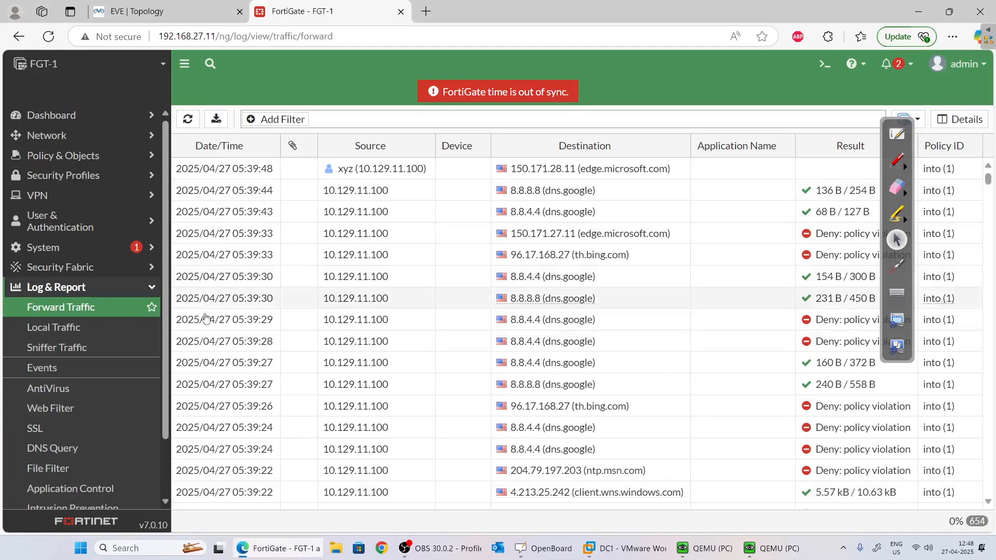
{"action": "left_click", "coordinate": [86, 221]}
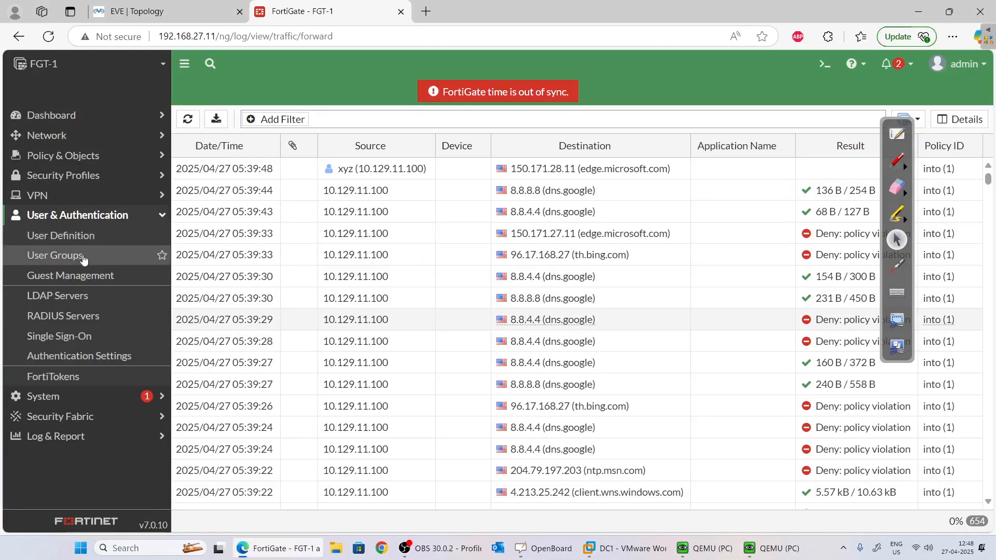
{"action": "left_click", "coordinate": [47, 257]}
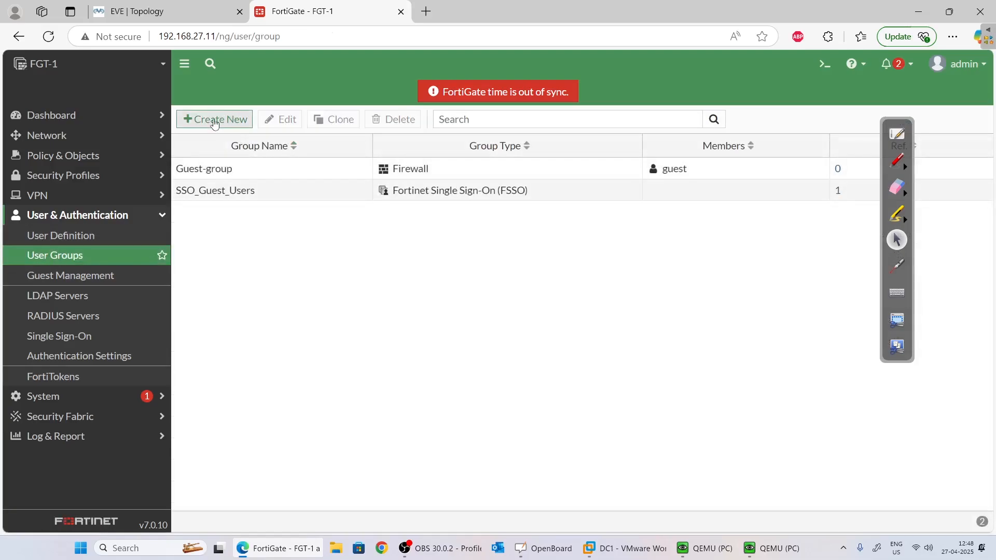
{"action": "left_click", "coordinate": [207, 119]}
{"action": "left_click", "coordinate": [320, 231]}
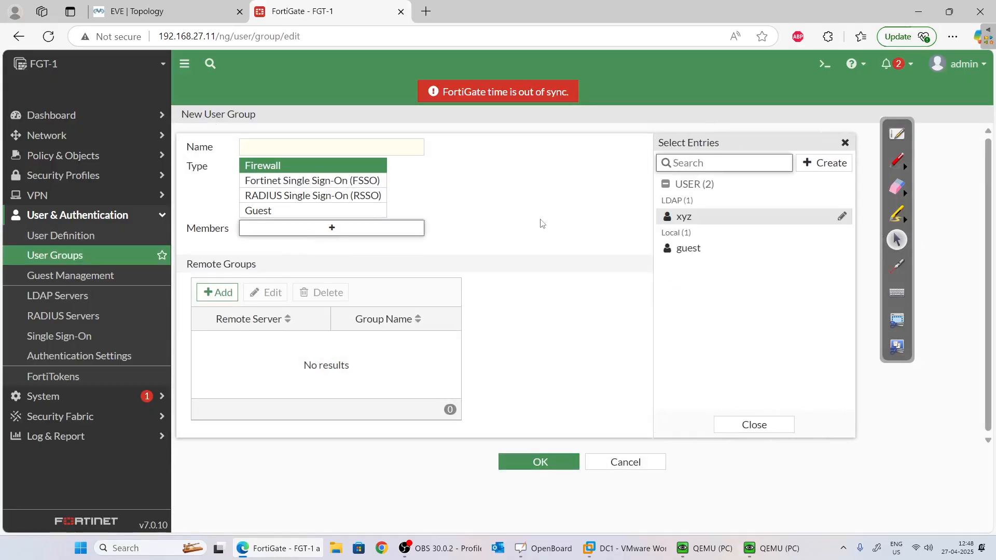
{"action": "left_click", "coordinate": [542, 223]}
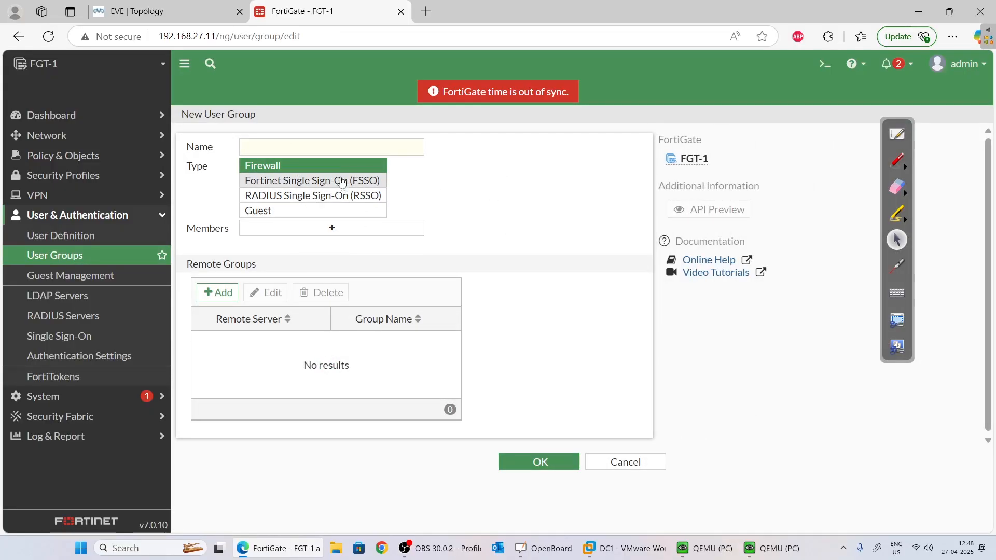
Add a remote group match for the fortiadmins LDAP group on mylab.local.
{"action": "left_click", "coordinate": [218, 292]}
{"action": "left_click", "coordinate": [511, 141]}
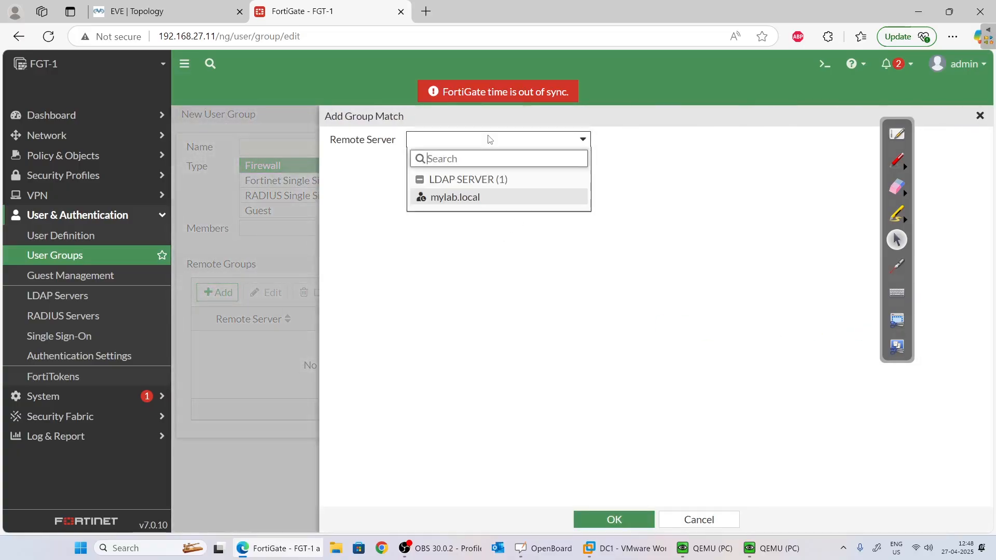
{"action": "left_click", "coordinate": [470, 198]}
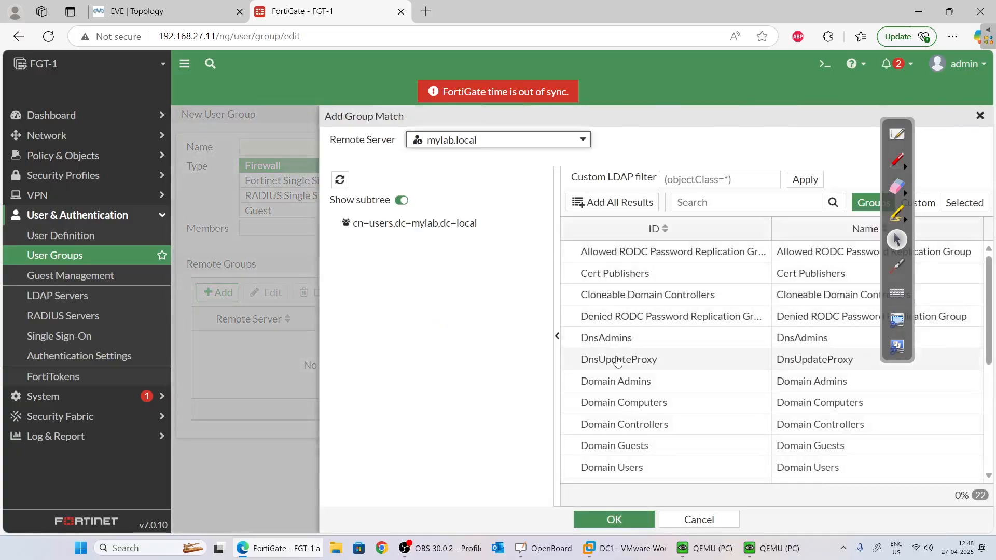
{"action": "scroll", "coordinate": [634, 441], "scroll_direction": "down", "scroll_amount": 2}
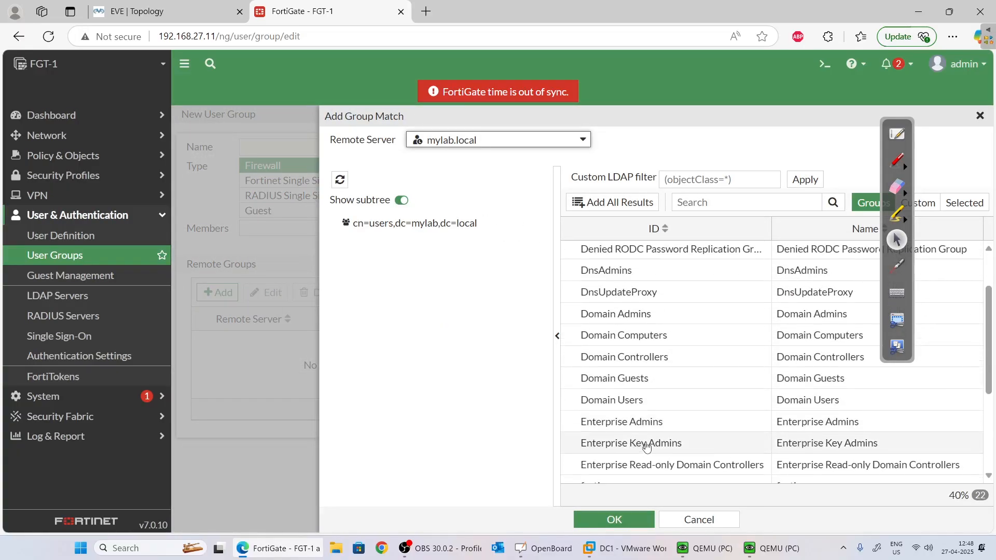
{"action": "scroll", "coordinate": [648, 363], "scroll_direction": "down", "scroll_amount": 1}
{"action": "scroll", "coordinate": [648, 363], "scroll_direction": "down", "scroll_amount": 3}
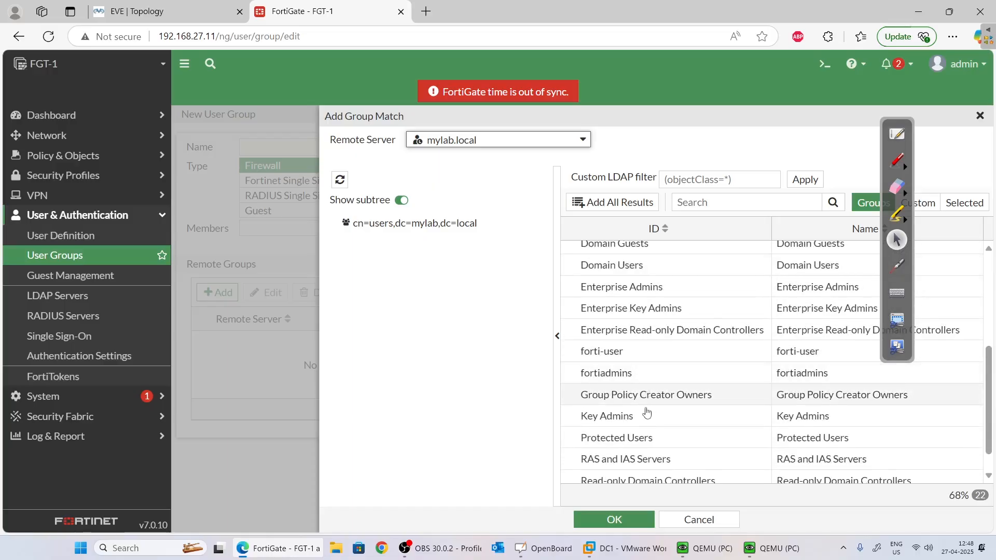
{"action": "left_click", "coordinate": [633, 373]}
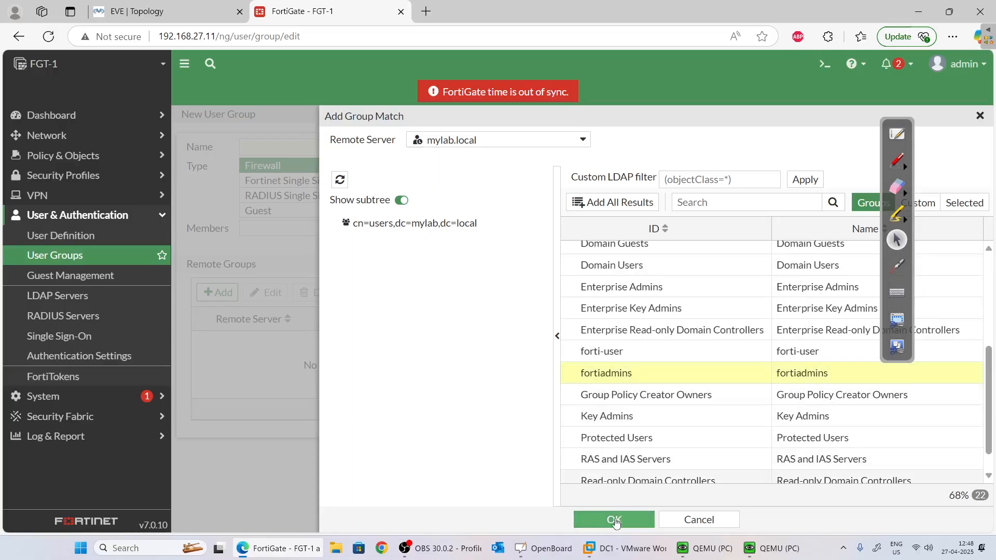
{"action": "left_click", "coordinate": [614, 519]}
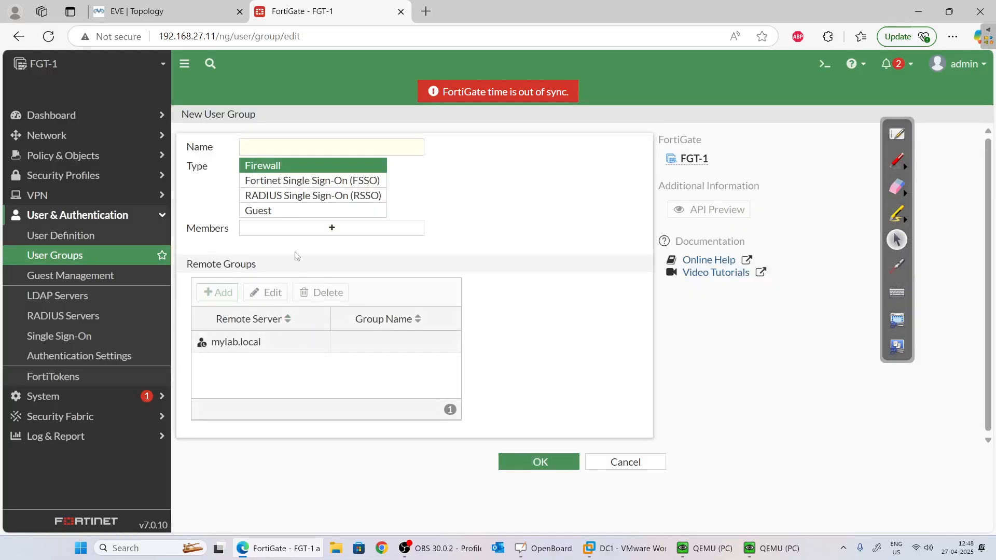
Name the group fortiadmin and save it.
{"action": "left_click", "coordinate": [285, 153]}
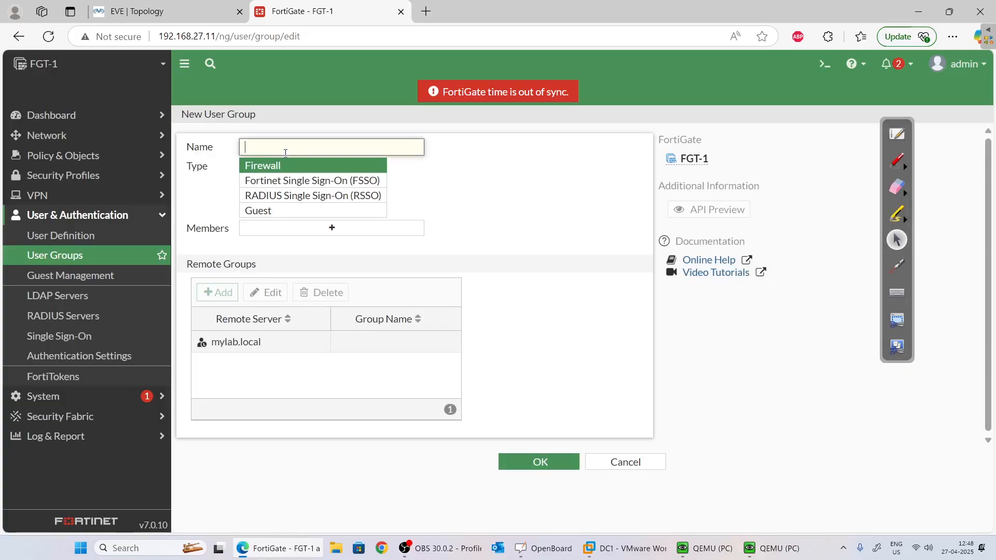
{"action": "type", "text": "fortiadmin"}
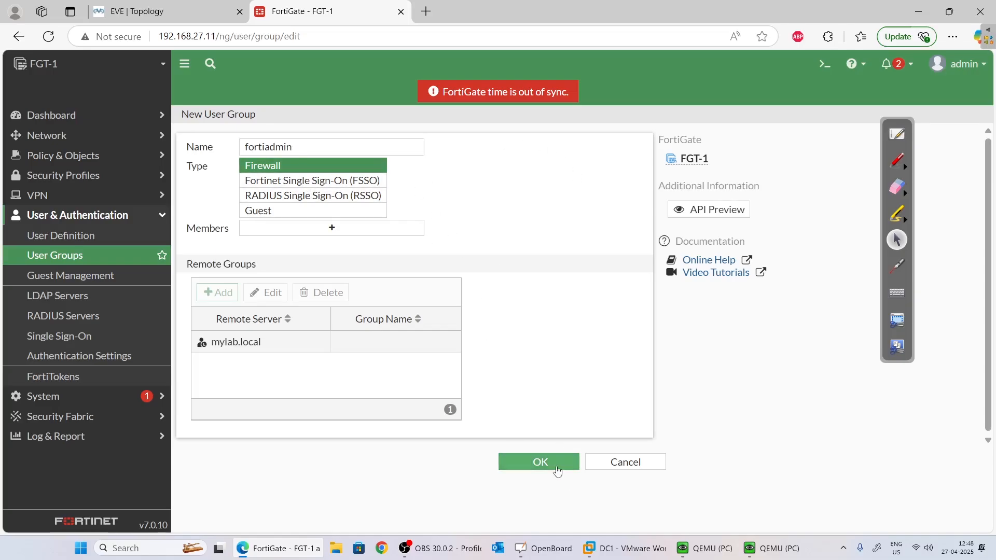
{"action": "left_click", "coordinate": [348, 229]}
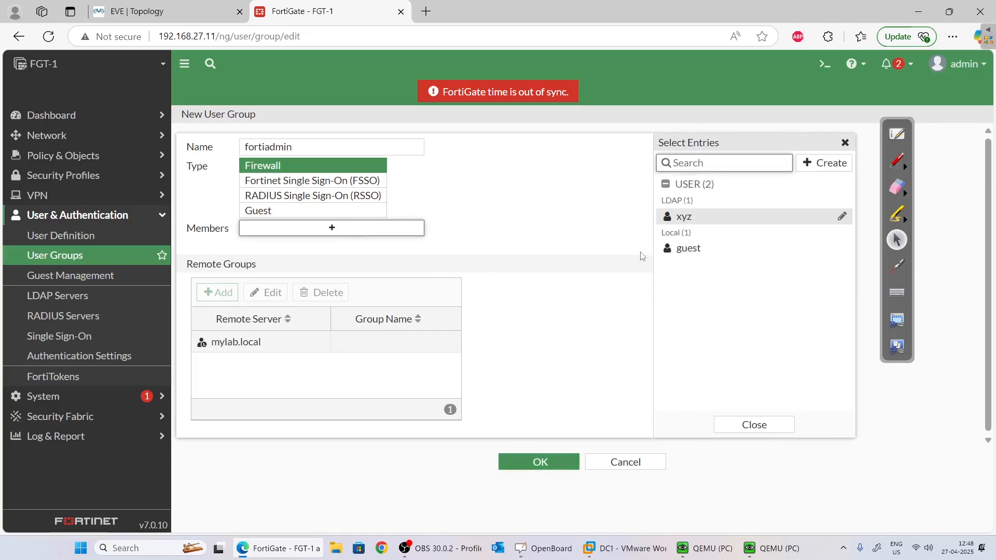
{"action": "left_click", "coordinate": [549, 300]}
{"action": "left_click", "coordinate": [538, 467]}
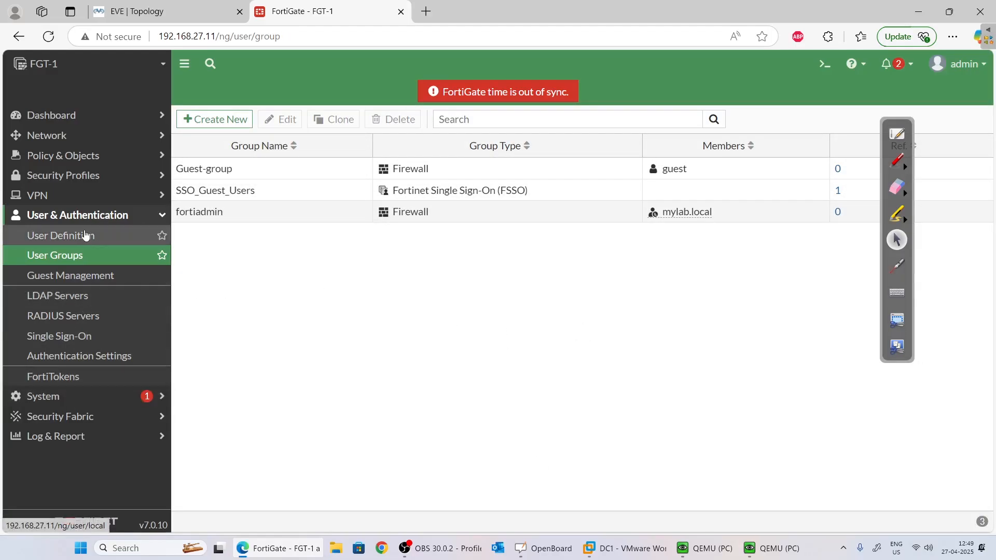
Start a new regular administrator account under System > Administrators.
{"action": "left_click", "coordinate": [76, 406]}
{"action": "left_click", "coordinate": [78, 257]}
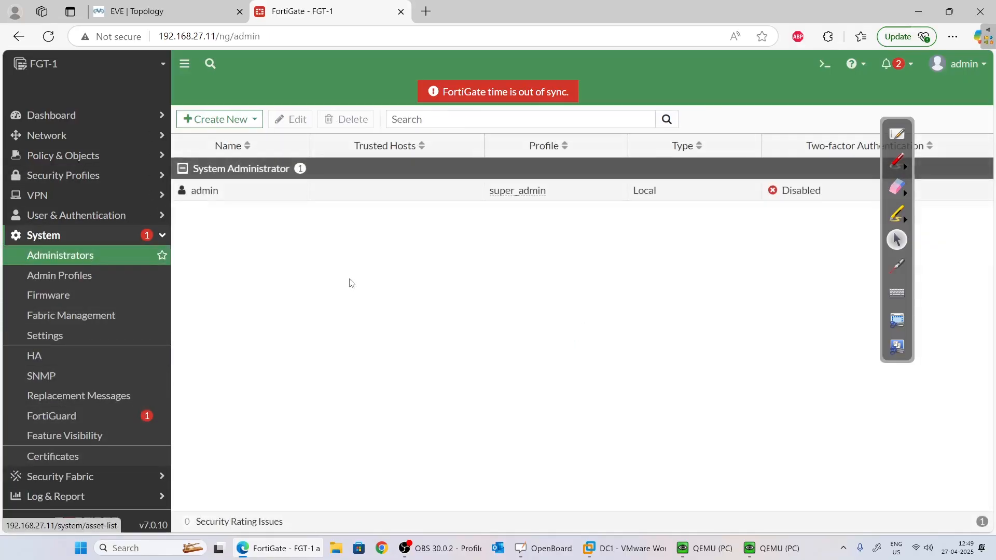
{"action": "left_click", "coordinate": [230, 120]}
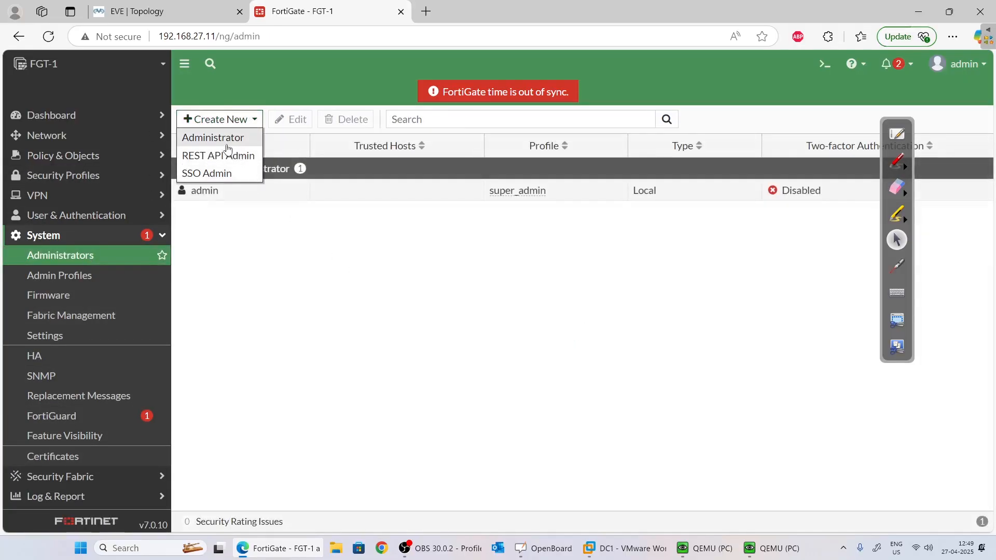
{"action": "left_click", "coordinate": [227, 139]}
{"action": "left_click", "coordinate": [342, 145]}
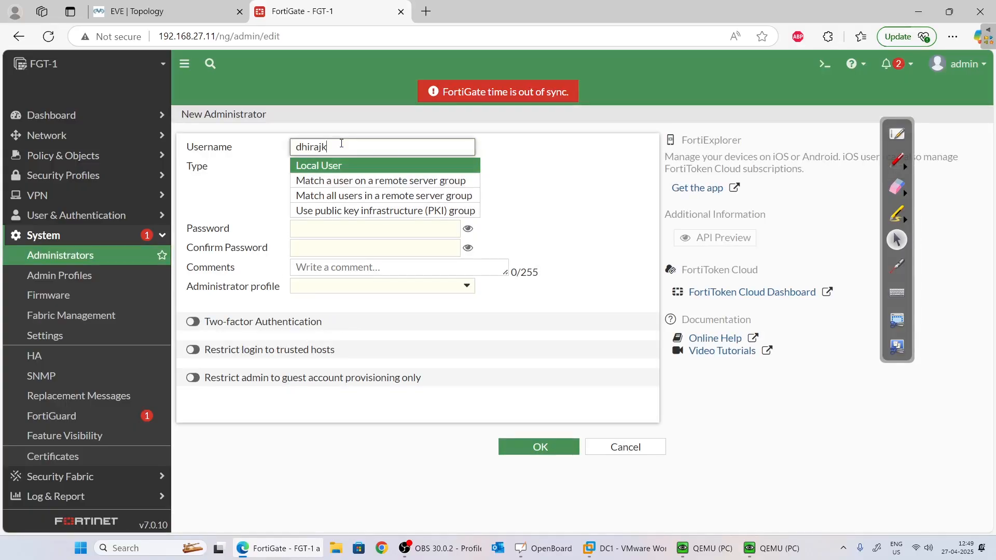
{"action": "left_click", "coordinate": [327, 227]}
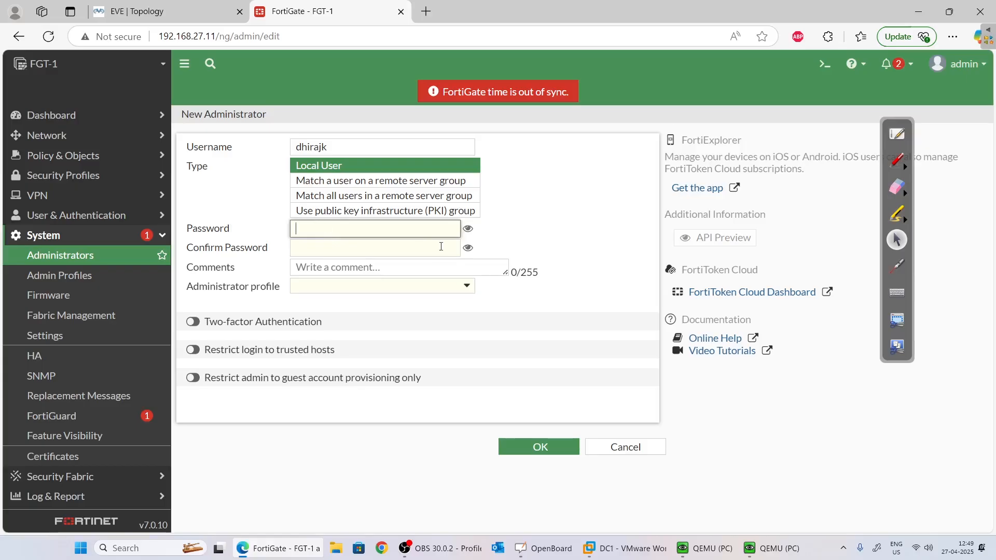
Set the type to match a user in a remote server group, with a confirmed backup password.
{"action": "left_click", "coordinate": [383, 181]}
{"action": "left_click", "coordinate": [311, 211]}
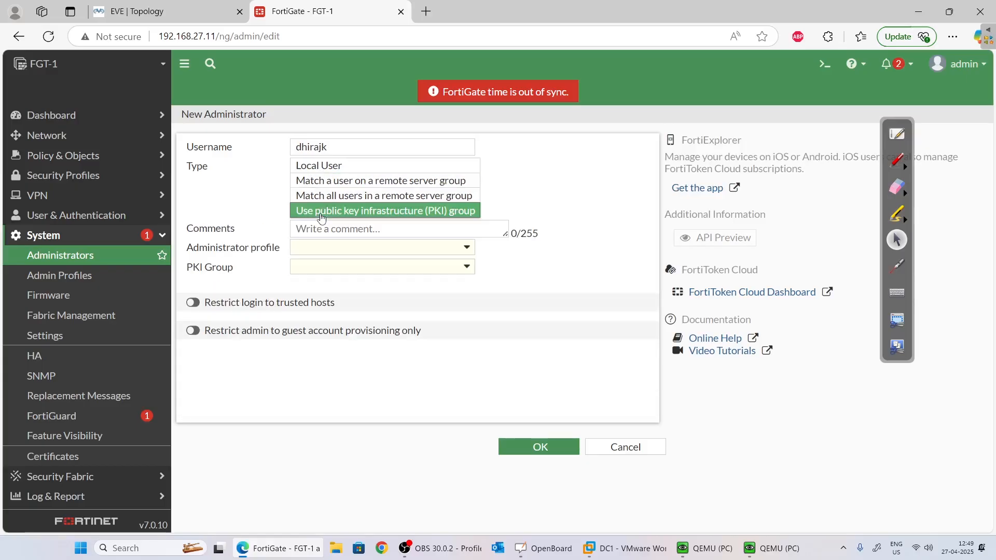
{"action": "left_click", "coordinate": [358, 167]}
{"action": "left_click", "coordinate": [363, 181]}
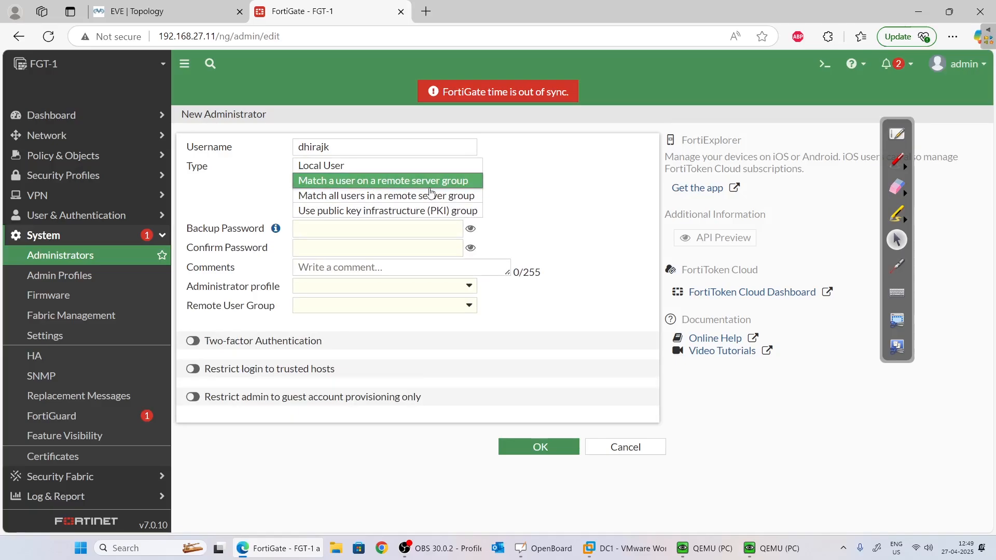
{"action": "left_click", "coordinate": [337, 228]}
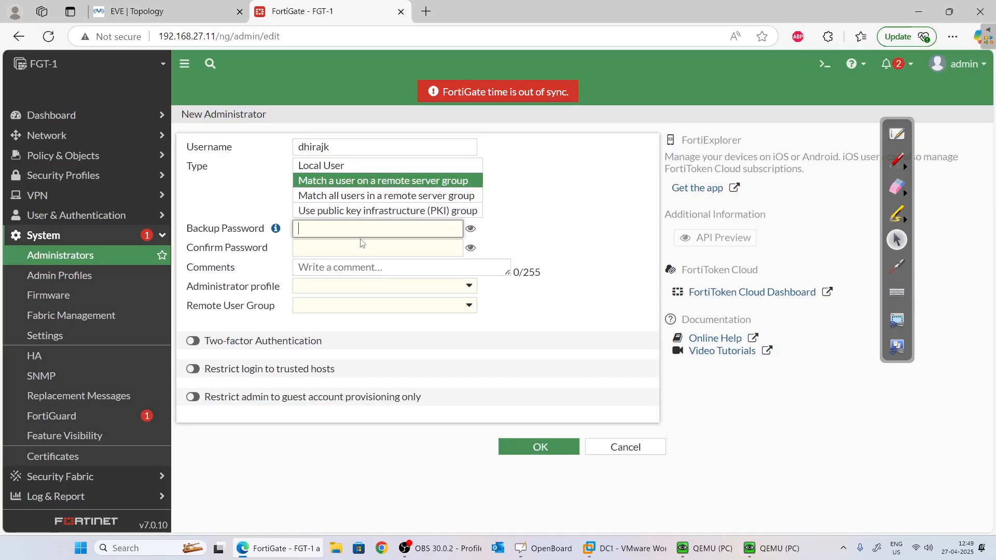
{"action": "type", "text": "12"}
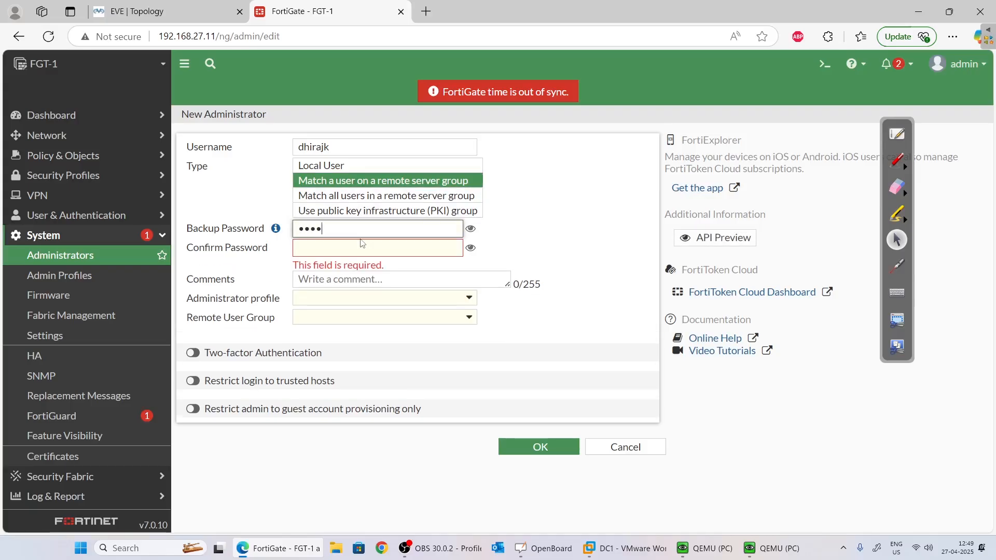
{"action": "key", "text": "Tab"}
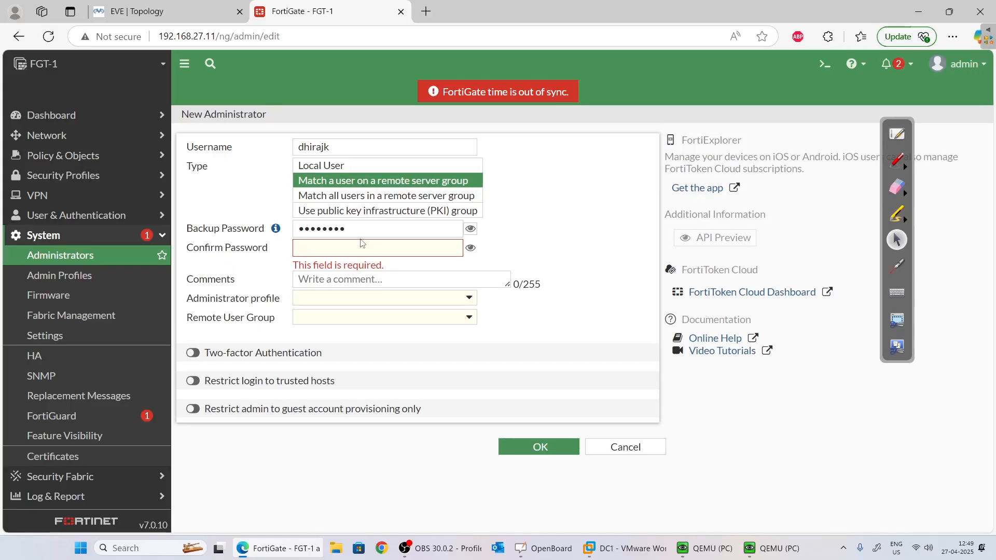
{"action": "left_click", "coordinate": [348, 250]}
{"action": "type", "text": "••••••••"}
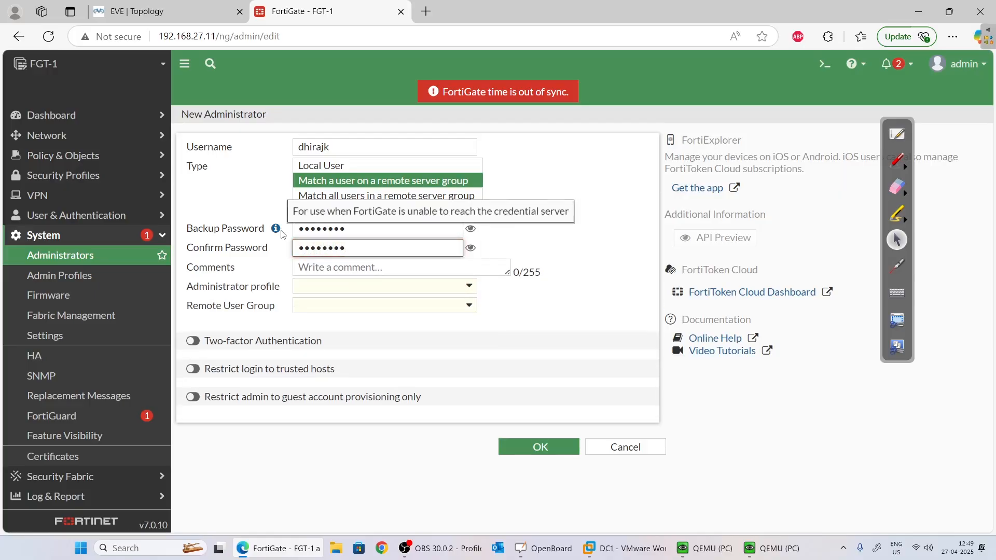
Assign the super_admin profile and fortiadmin remote group, then save the administrator.
{"action": "left_click", "coordinate": [351, 287]}
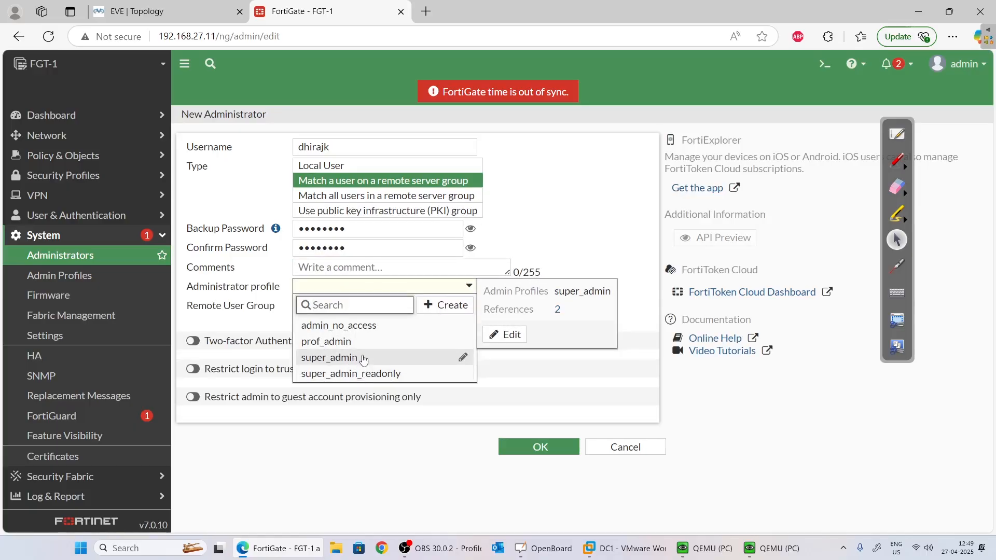
{"action": "left_click", "coordinate": [361, 358]}
{"action": "left_click", "coordinate": [342, 307]}
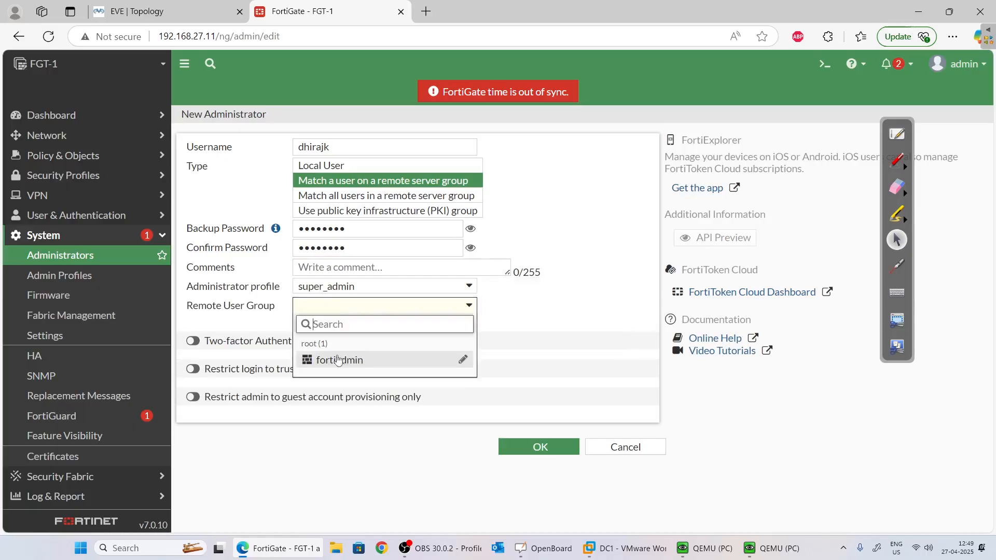
{"action": "left_click", "coordinate": [339, 359]}
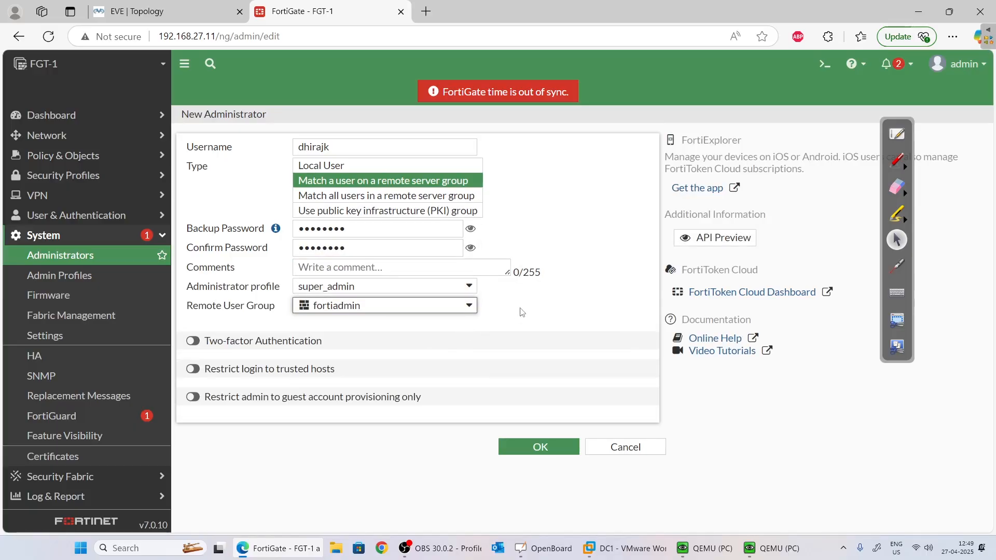
{"action": "left_click", "coordinate": [538, 445]}
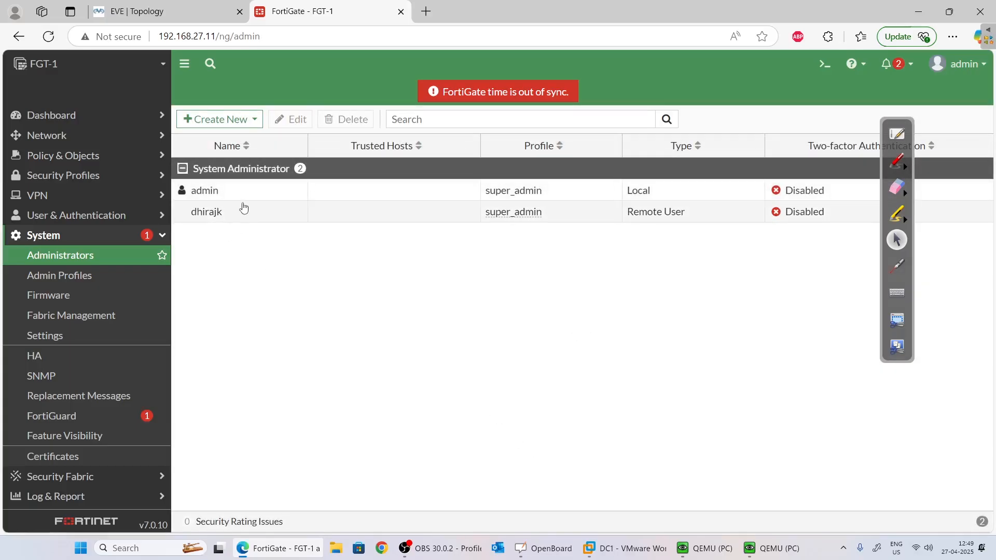
{"action": "left_click", "coordinate": [243, 210]}
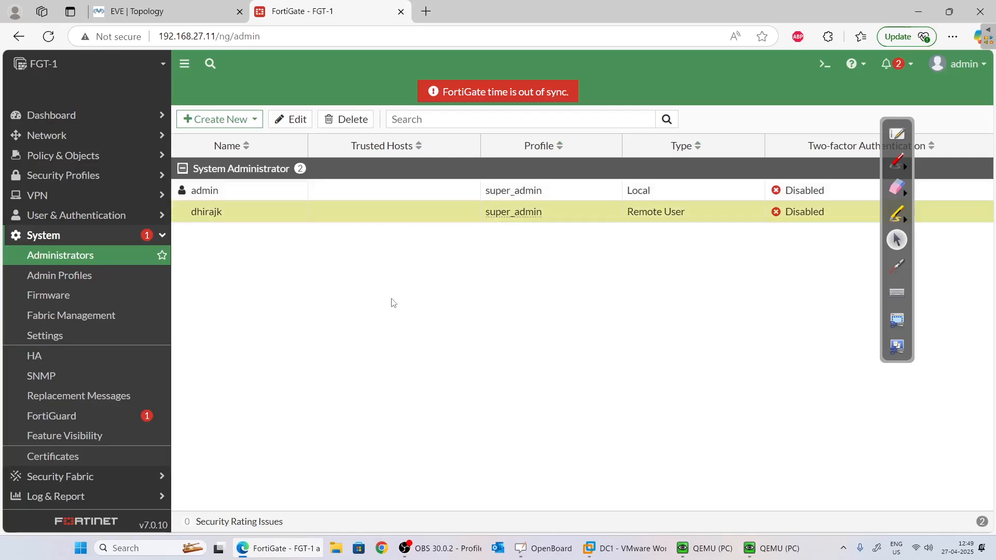
Open an Edge InPrivate window and load the FortiGate login page at 192.168.27.11.
{"action": "left_click", "coordinate": [953, 37]}
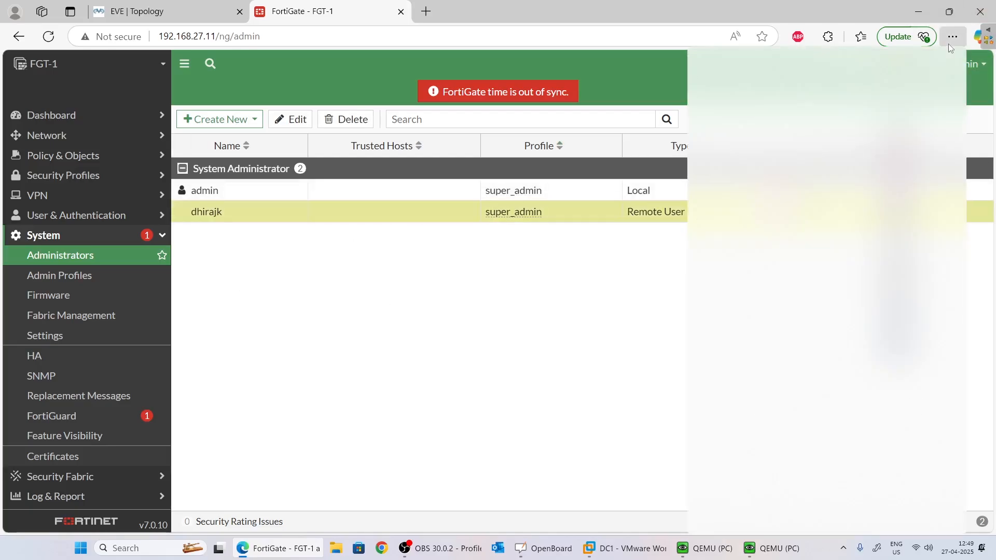
{"action": "left_click", "coordinate": [791, 101]}
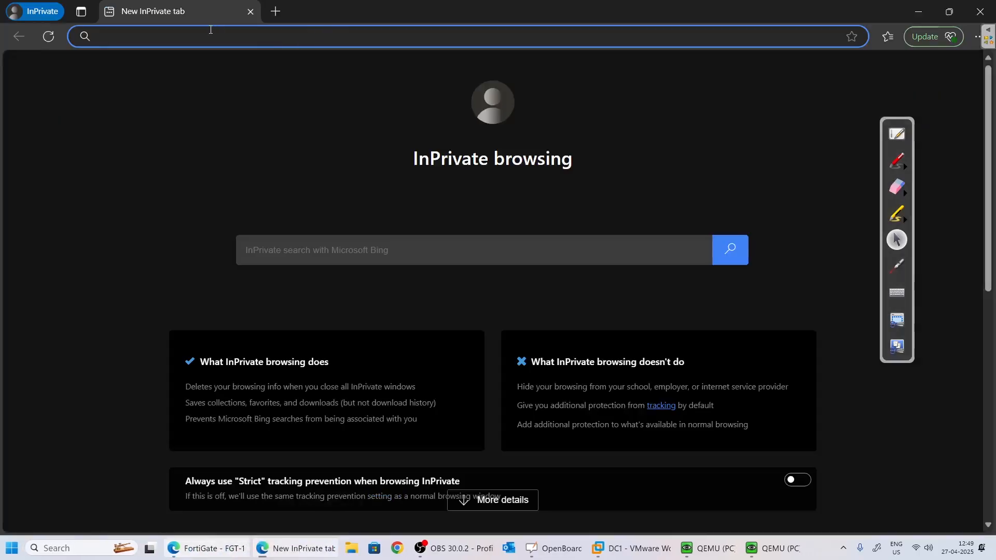
{"action": "type", "text": "192."}
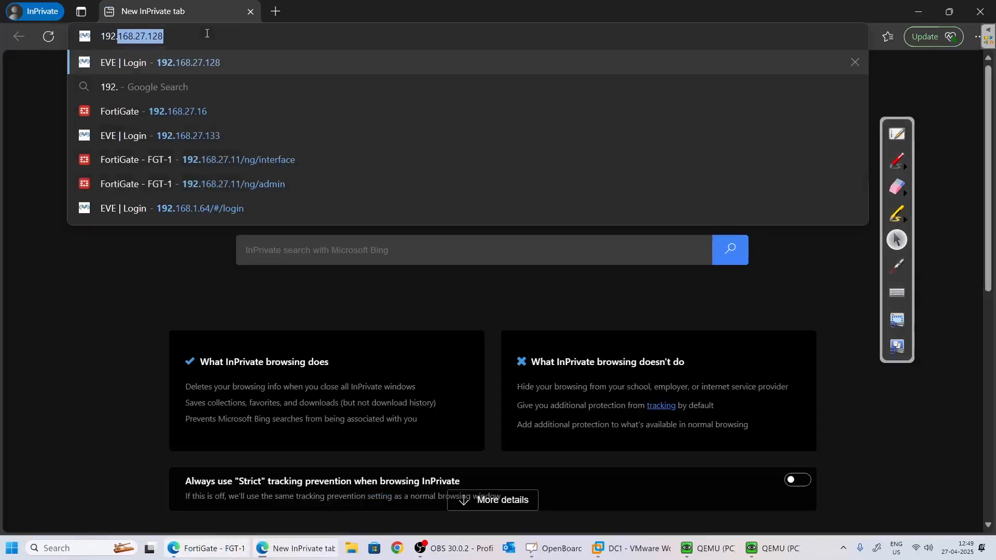
{"action": "type", "text": "168.27."}
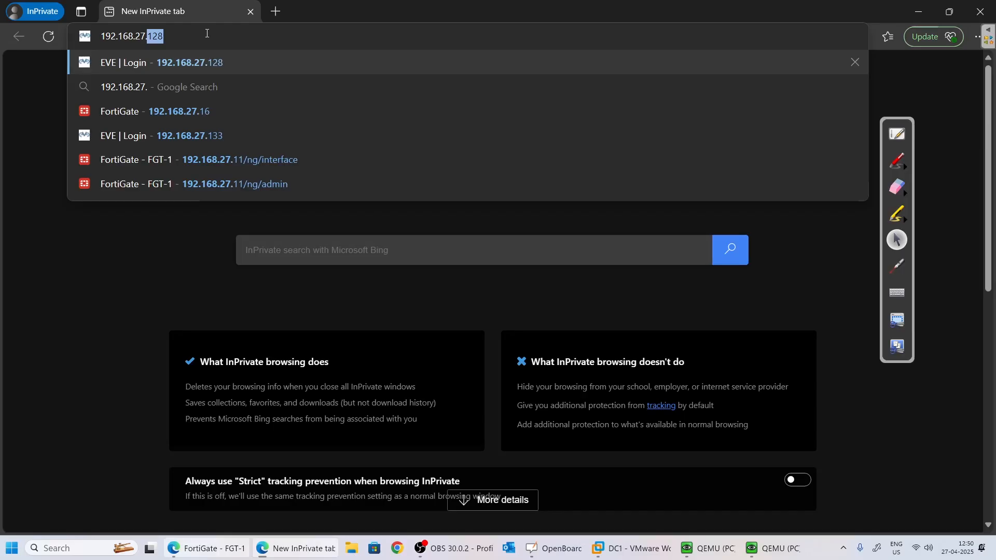
{"action": "type", "text": "."}
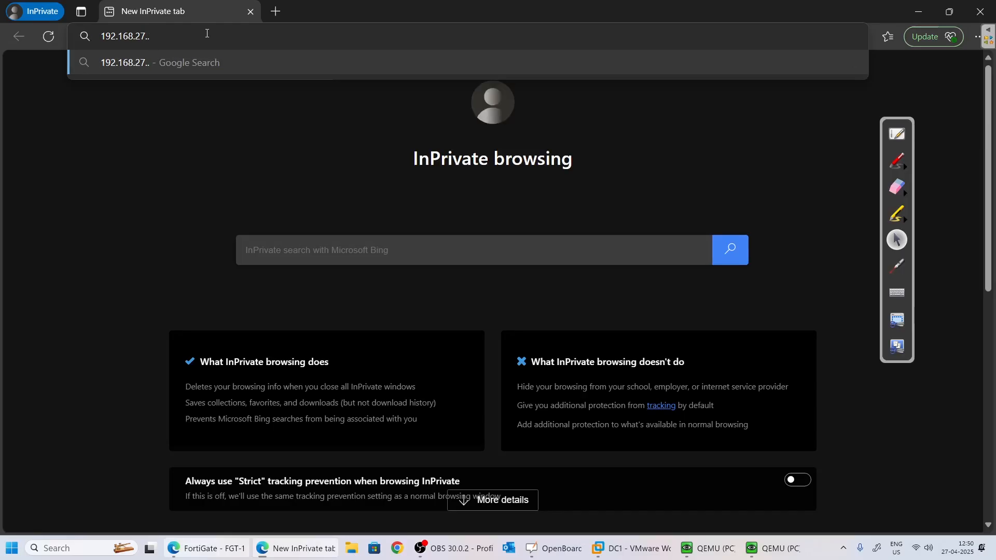
{"action": "key", "text": "BackSpace"}
{"action": "type", "text": "11"}
{"action": "key", "text": "Return"}
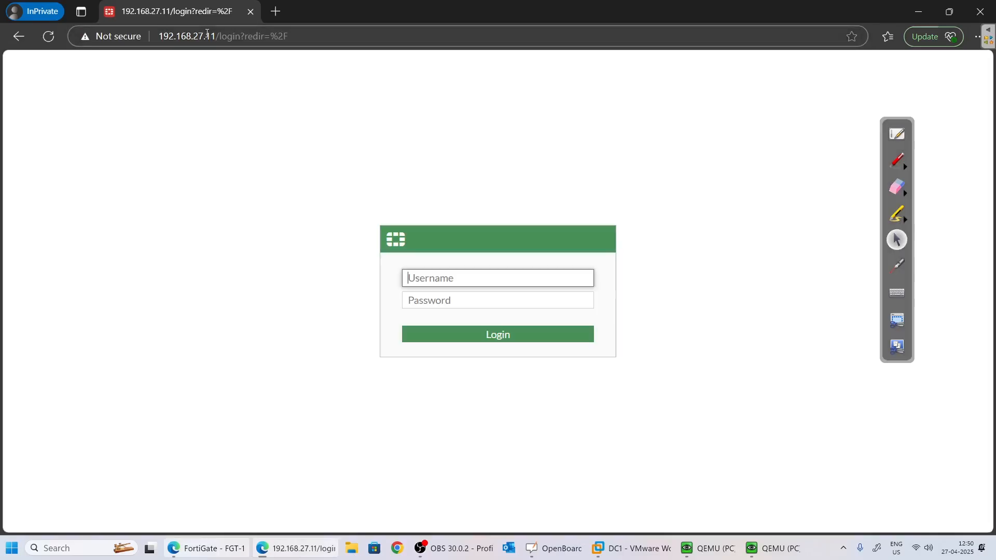
Log in as the new remote administrator, postponing setup and dismissing the What's New dialog.
{"action": "type", "text": "dhirajk"}
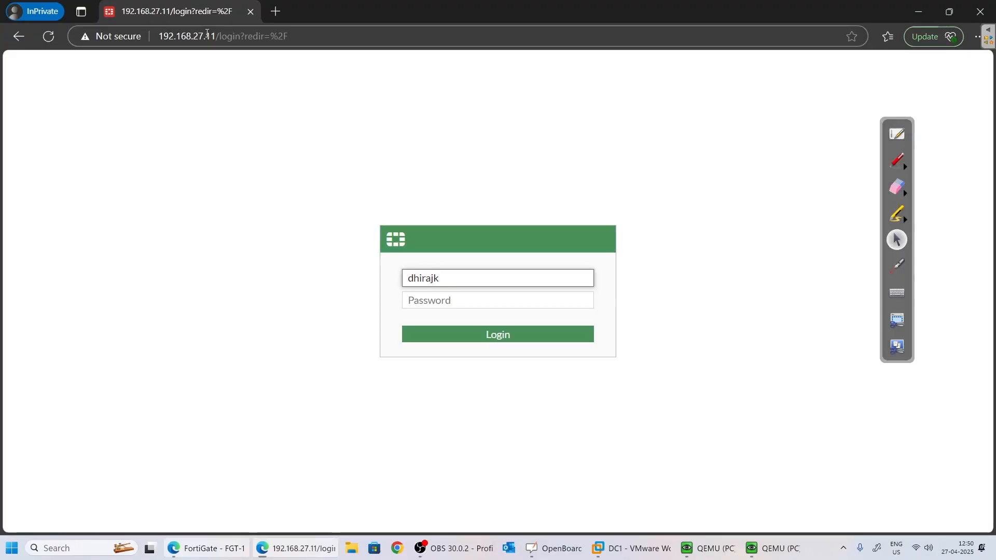
{"action": "key", "text": "Tab"}
{"action": "type", "text": "•"}
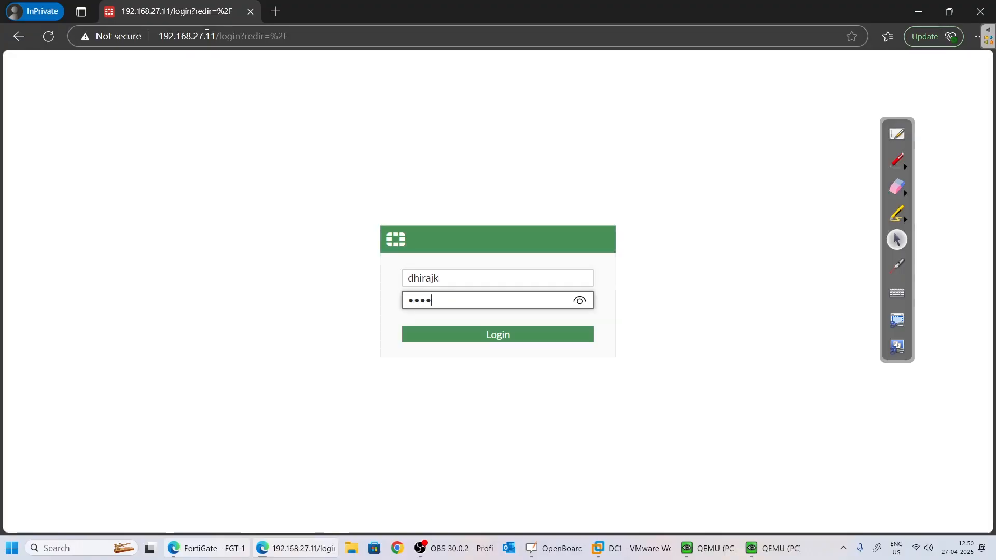
{"action": "key", "text": "Return"}
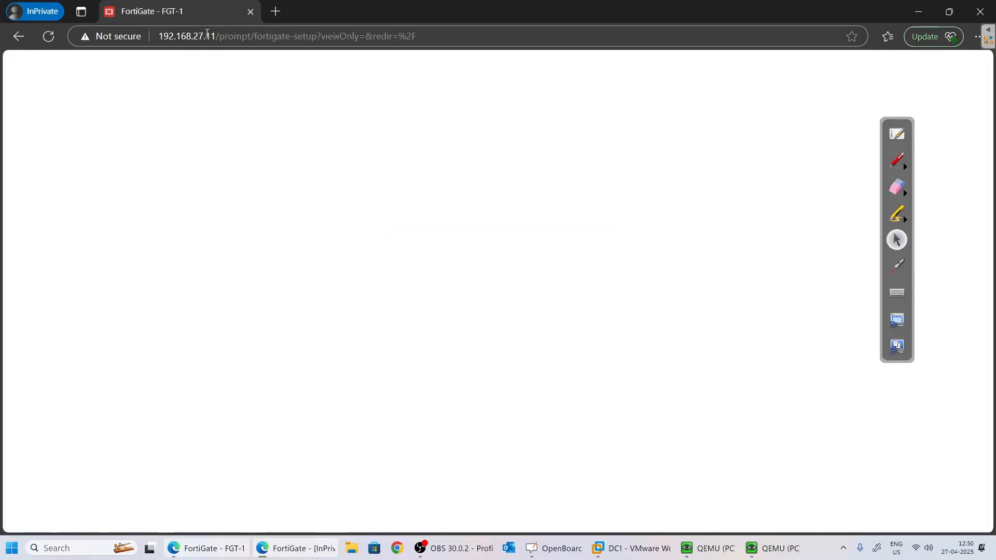
{"action": "left_click", "coordinate": [542, 364]}
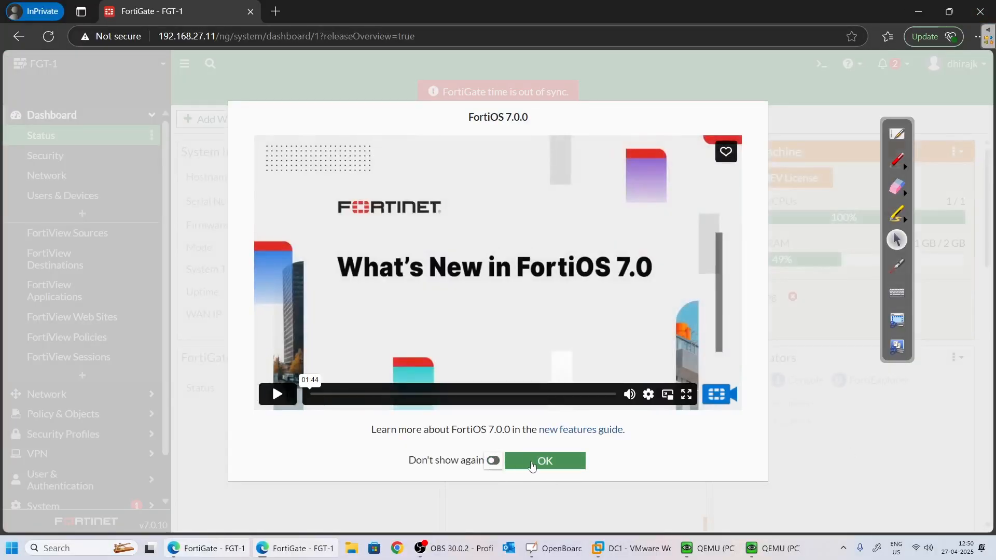
{"action": "left_click", "coordinate": [539, 460]}
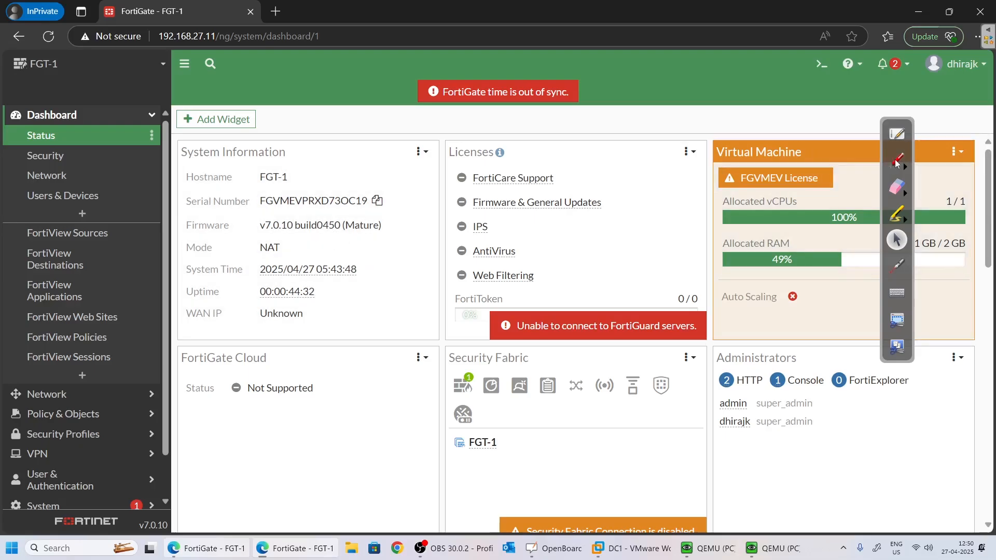
{"action": "left_click", "coordinate": [896, 160]}
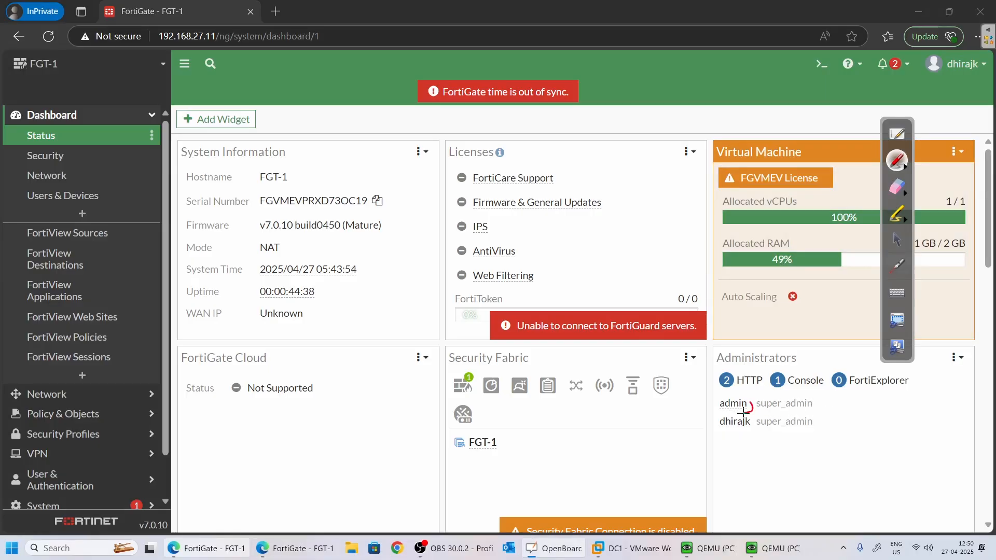
{"action": "left_click_drag", "start_coordinate": [743, 413], "coordinate": [752, 406]}
{"action": "key", "text": "alt+Tab"}
{"action": "key", "text": "alt+Tab"}
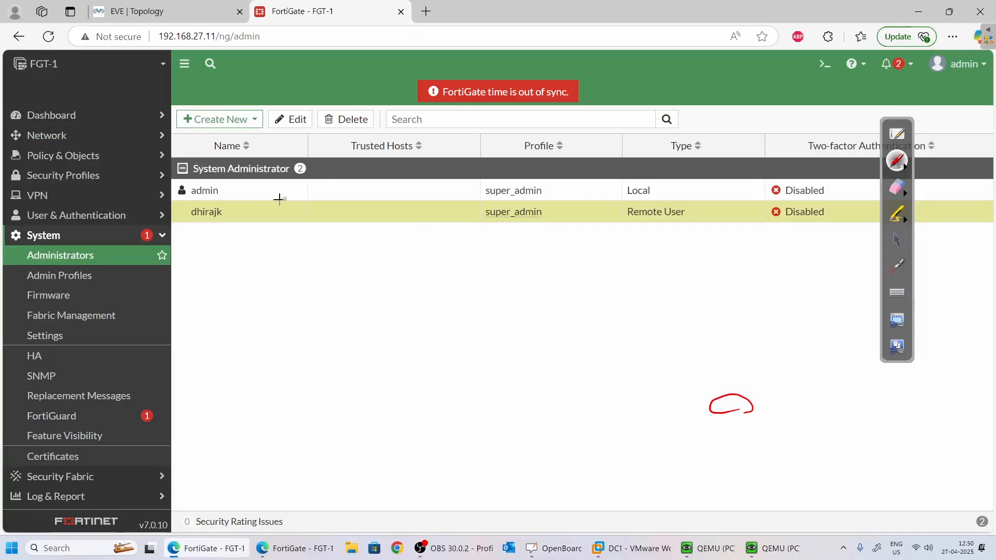
{"action": "left_click_drag", "start_coordinate": [233, 187], "coordinate": [271, 177]}
{"action": "key", "text": "alt+Tab"}
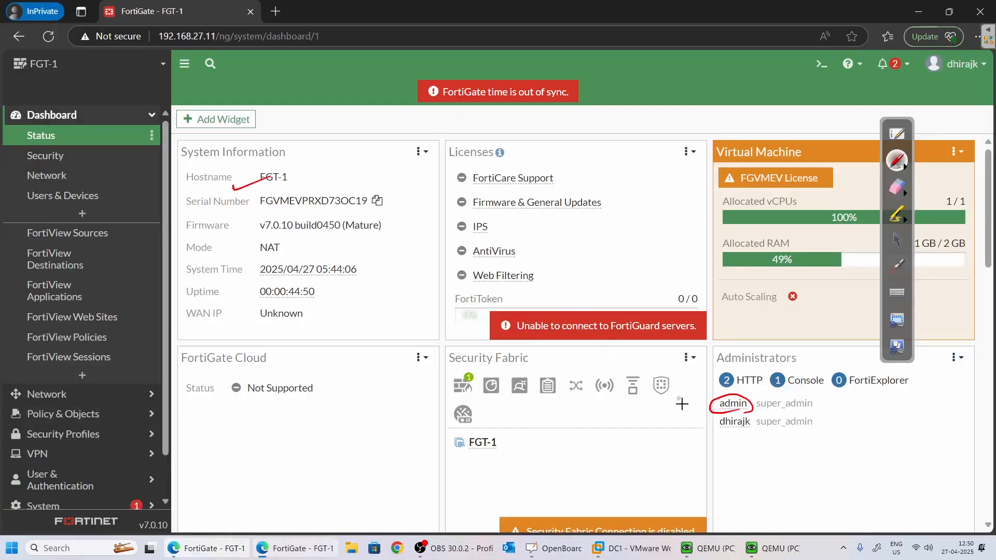
{"action": "left_click_drag", "start_coordinate": [754, 430], "coordinate": [737, 435]}
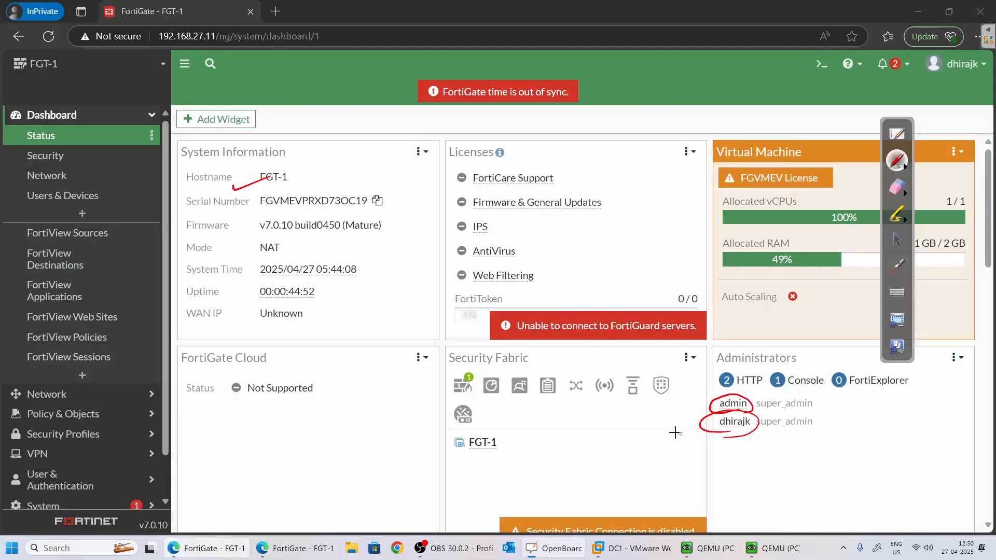